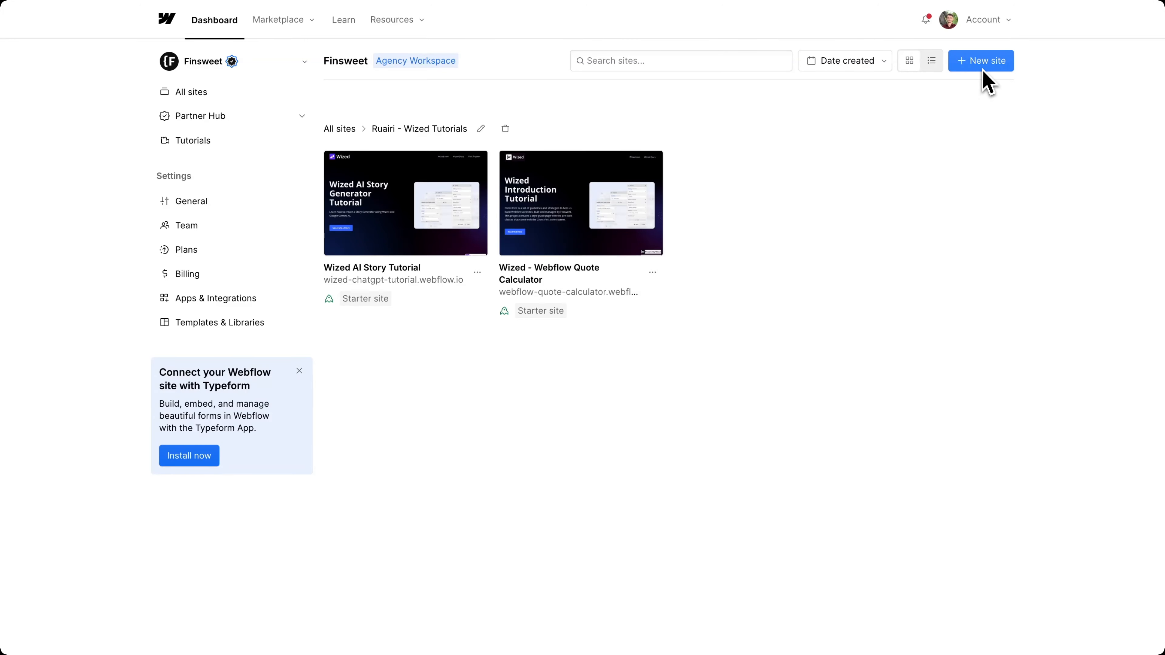
# Create a new blank Webflow site named "Wized Intro Tutorial".
pyautogui.click(981, 64)
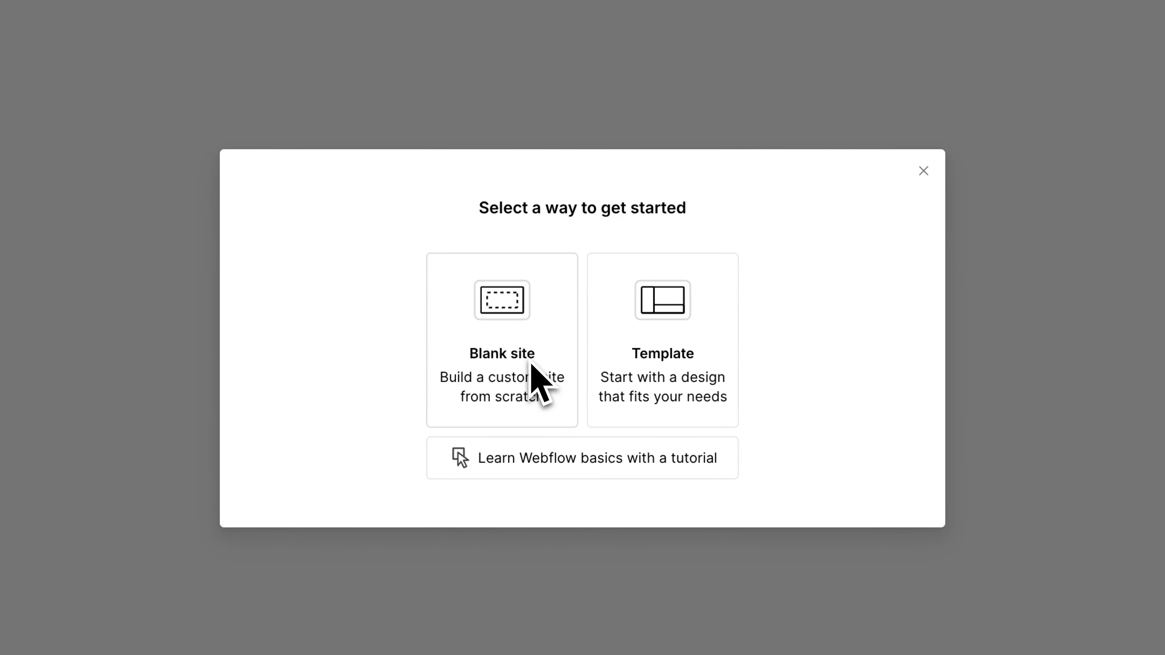
pyautogui.click(530, 363)
pyautogui.tripleClick(531, 363)
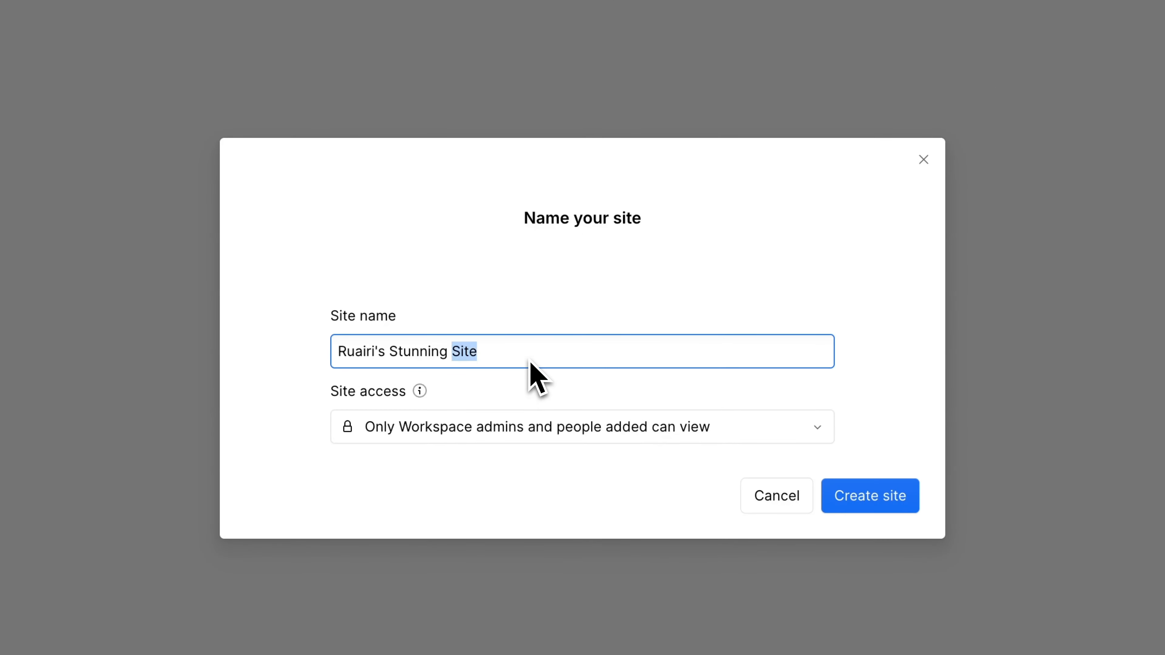
pyautogui.write('Wized Intro')
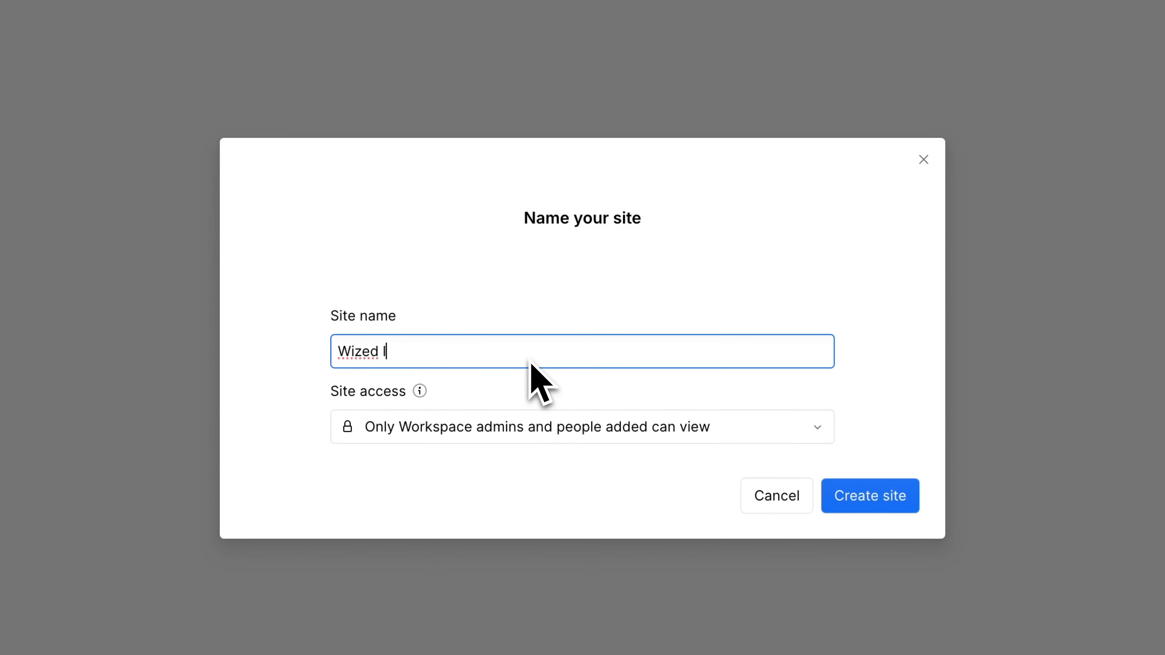
pyautogui.write(' Tutorial')
pyautogui.click(840, 497)
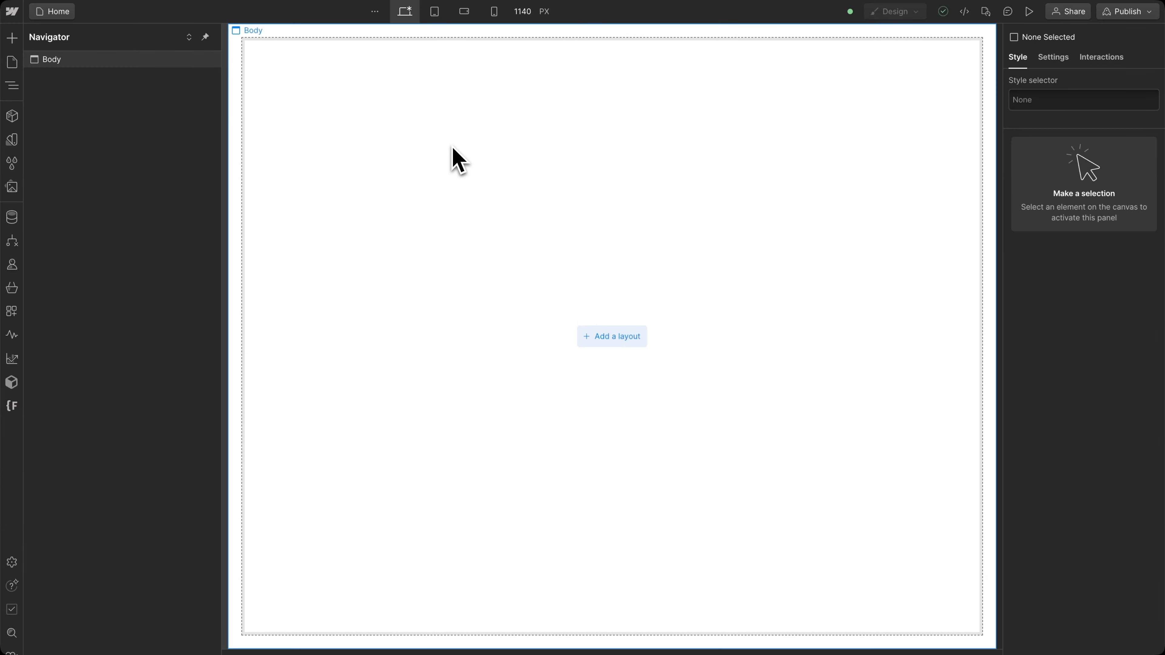
# Add a Section to the page body and place a Container inside it.
pyautogui.hotkey('ctrl', 'k')
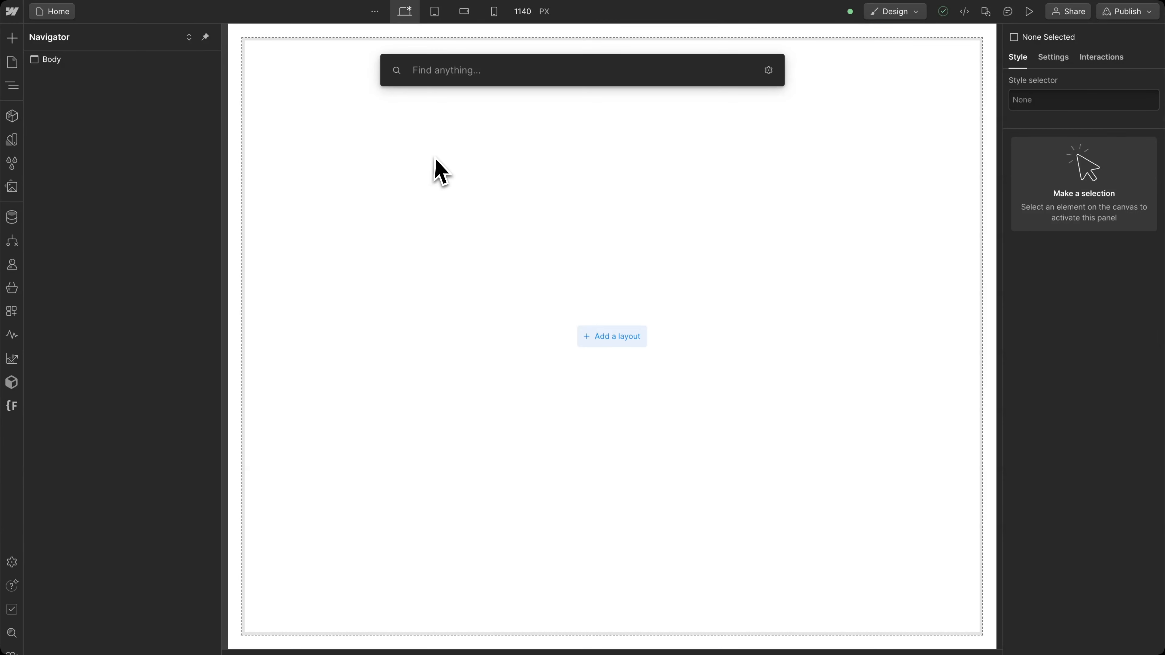
pyautogui.write('sec')
pyautogui.press('Return')
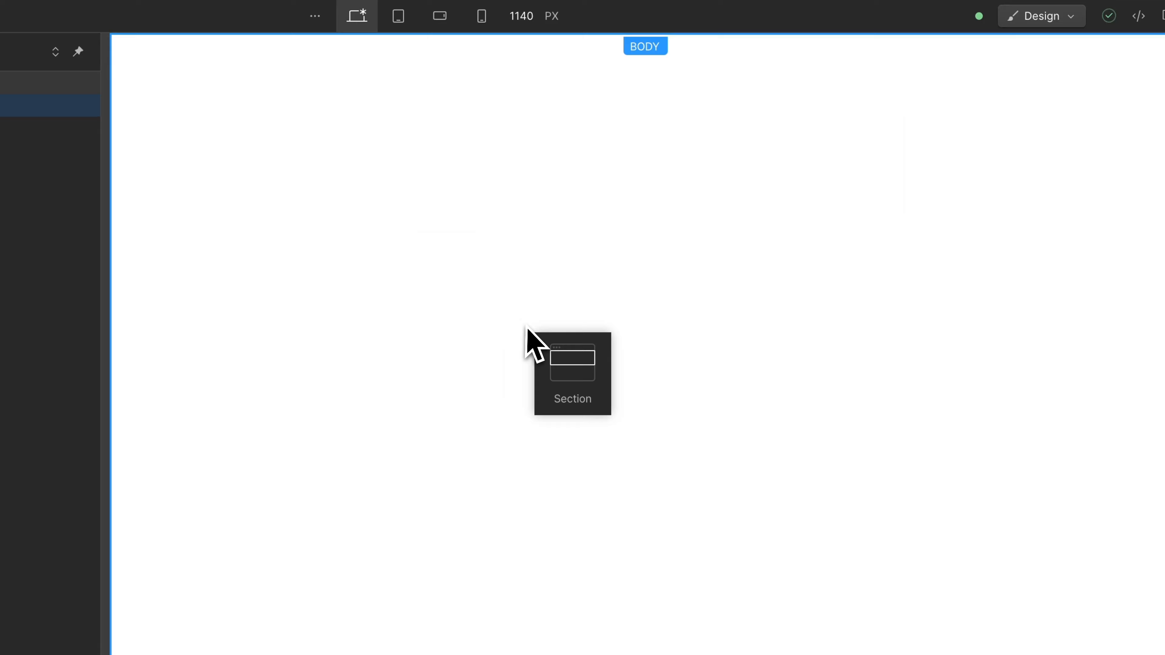
pyautogui.click(526, 330)
pyautogui.hotkey('ctrl', 'k')
pyautogui.write('con')
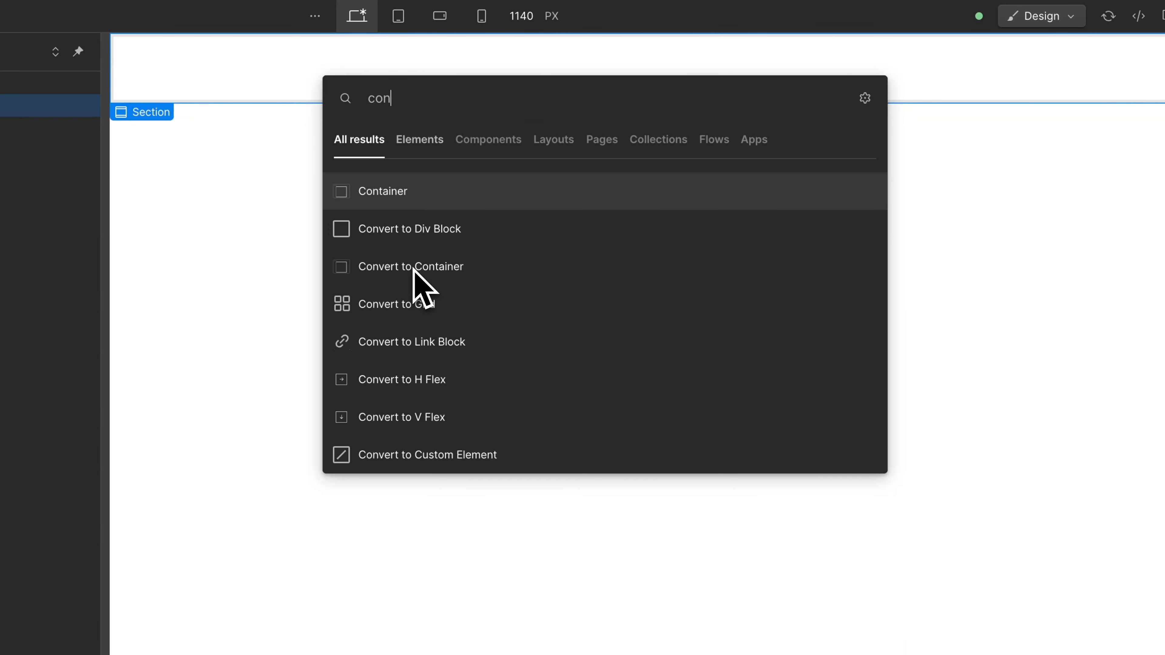
pyautogui.click(384, 202)
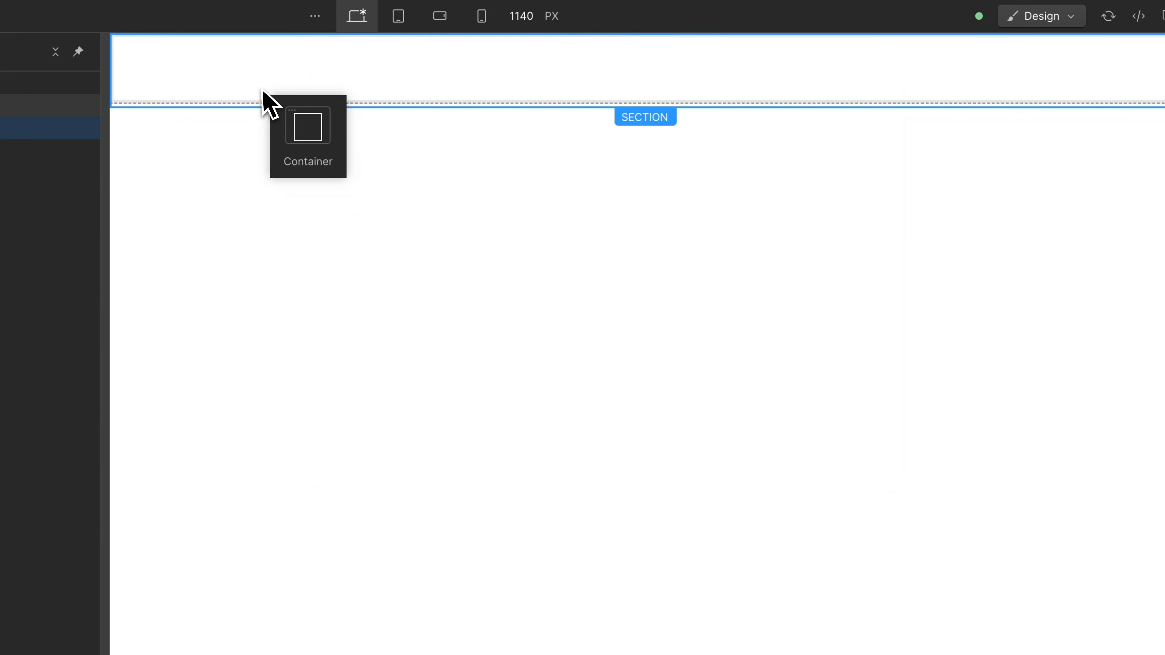
pyautogui.click(264, 94)
# Add a Heading inside the container and set its text to "Intro to Wized Tutorial".
pyautogui.hotkey('ctrl', 'k')
pyautogui.write('hea')
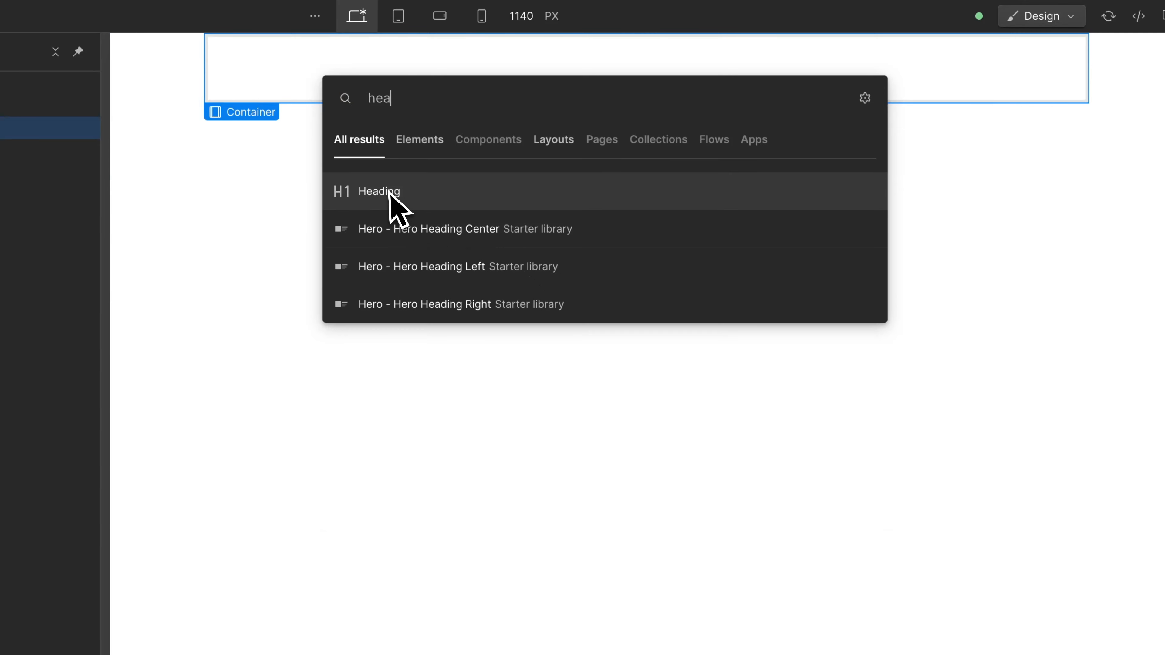
pyautogui.click(389, 192)
pyautogui.click(317, 87)
pyautogui.doubleClick(327, 87)
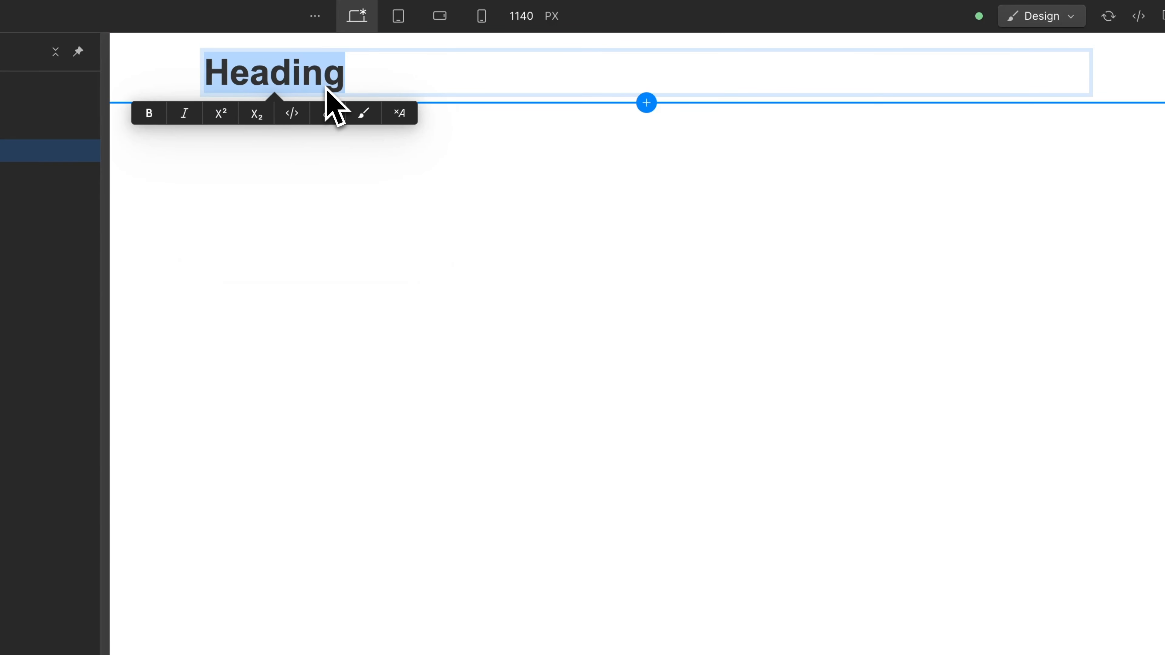
pyautogui.write('Intro to Wized ')
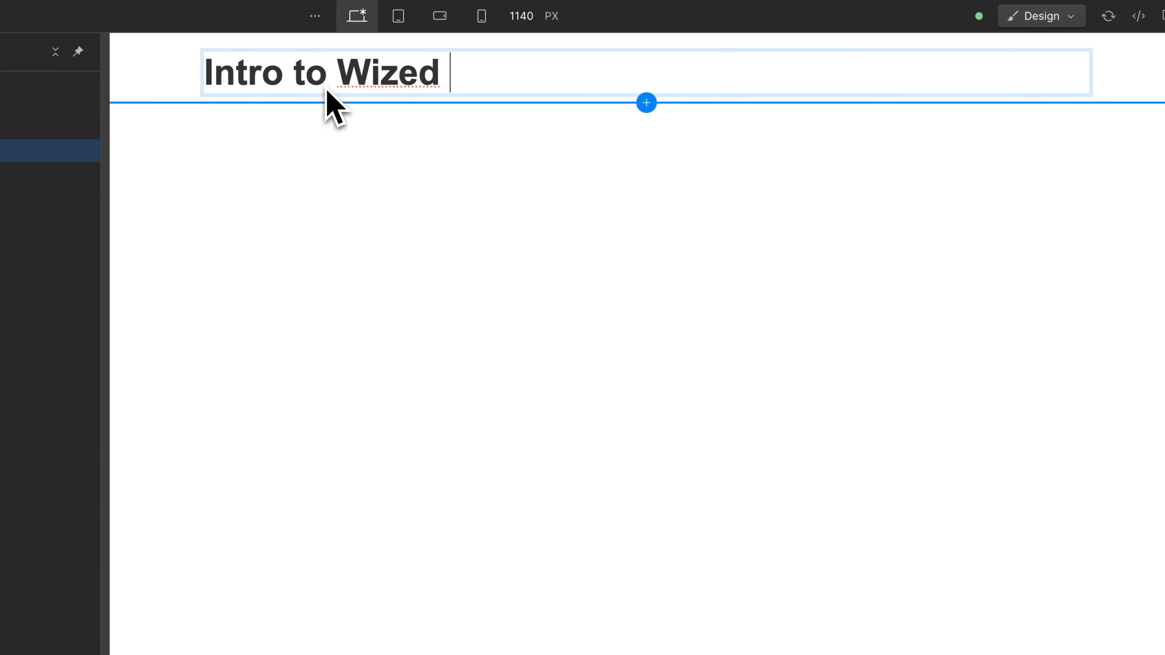
pyautogui.write('Tutorial')
pyautogui.click(412, 300)
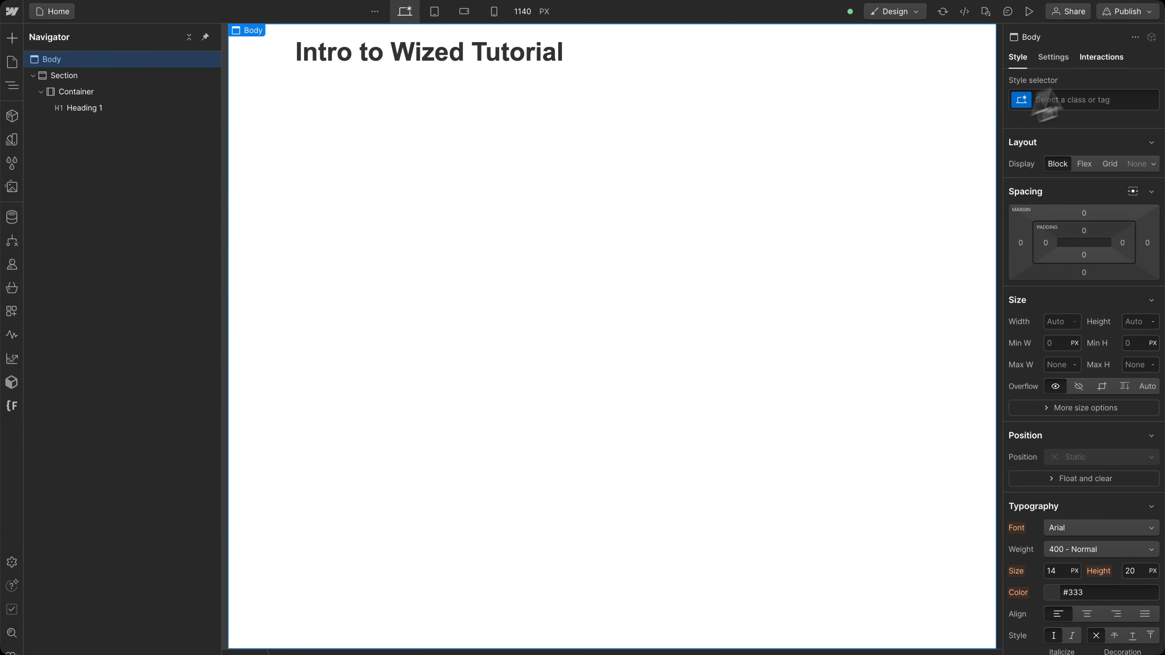
# Publish the site to its staging domain.
pyautogui.click(1126, 12)
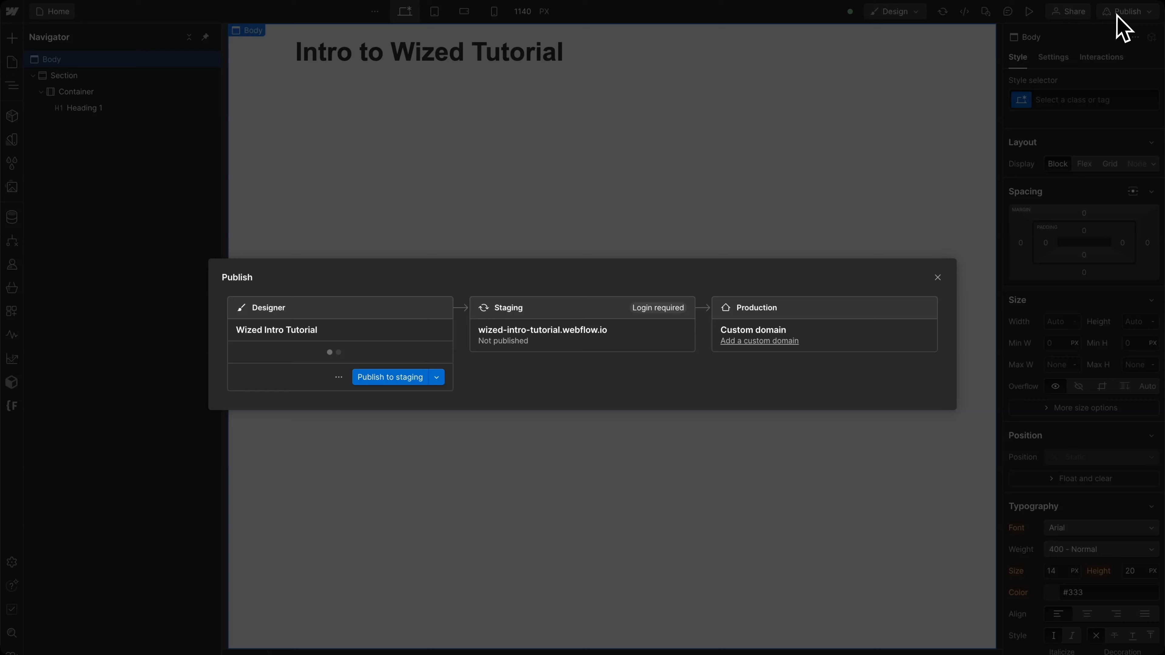
pyautogui.click(411, 381)
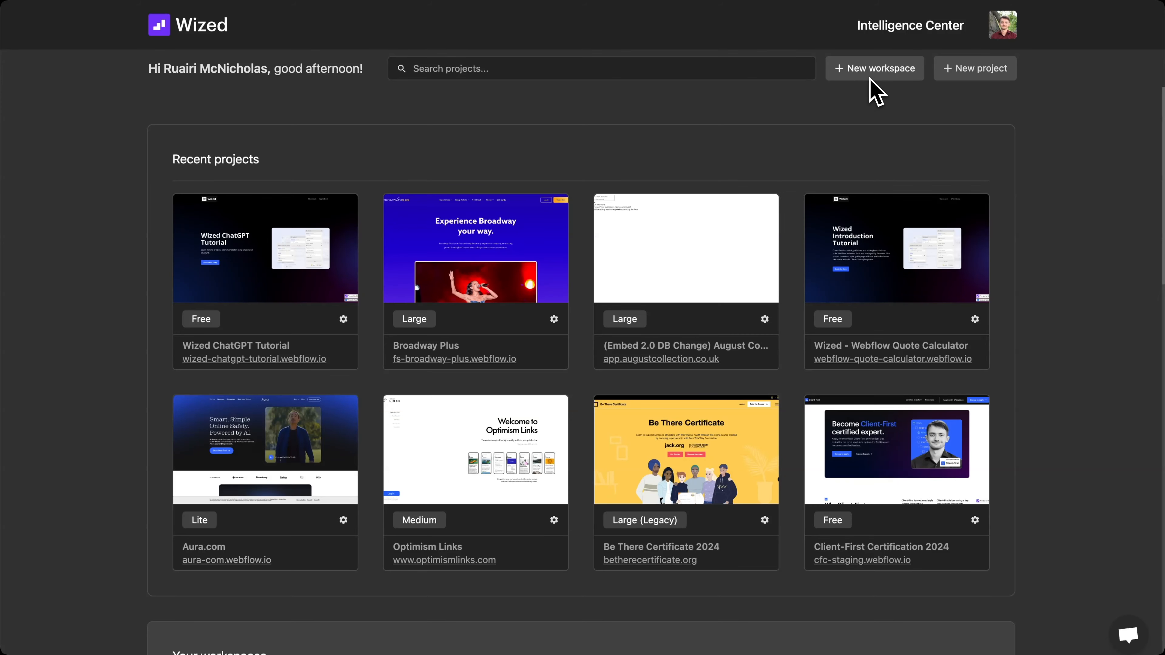
# In Wized, open the Wized Tutorials 2024 workspace and review its name, collaborator and deletion settings.
pyautogui.scroll(-5, 869, 80)
pyautogui.click(659, 457)
pyautogui.click(1004, 124)
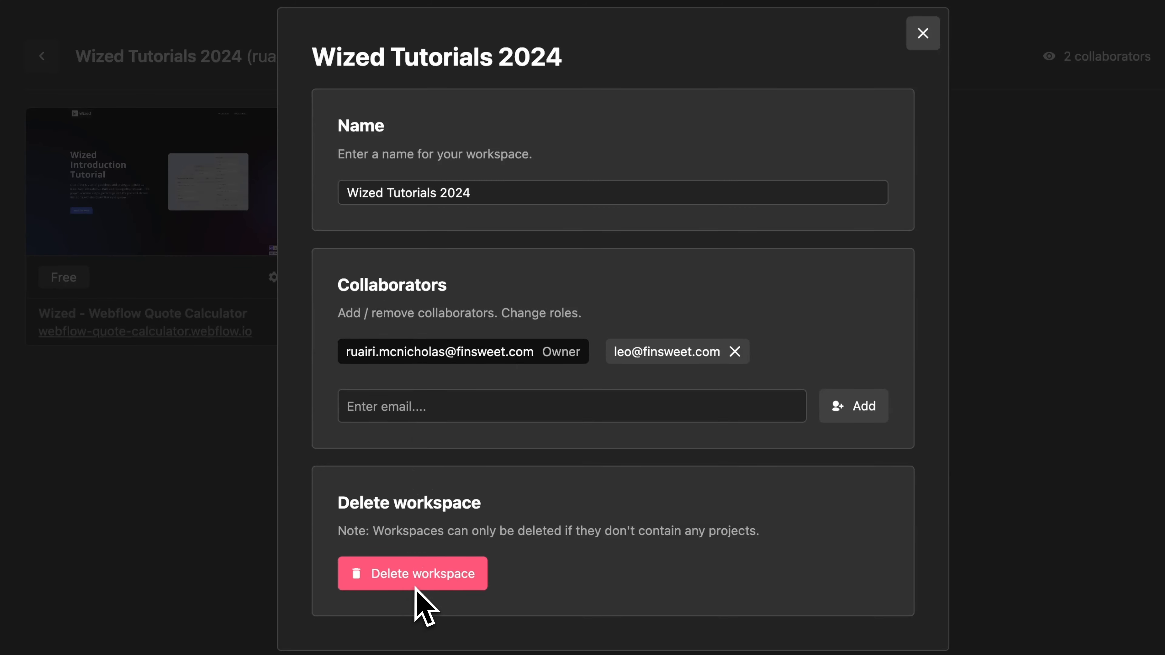
pyautogui.click(934, 38)
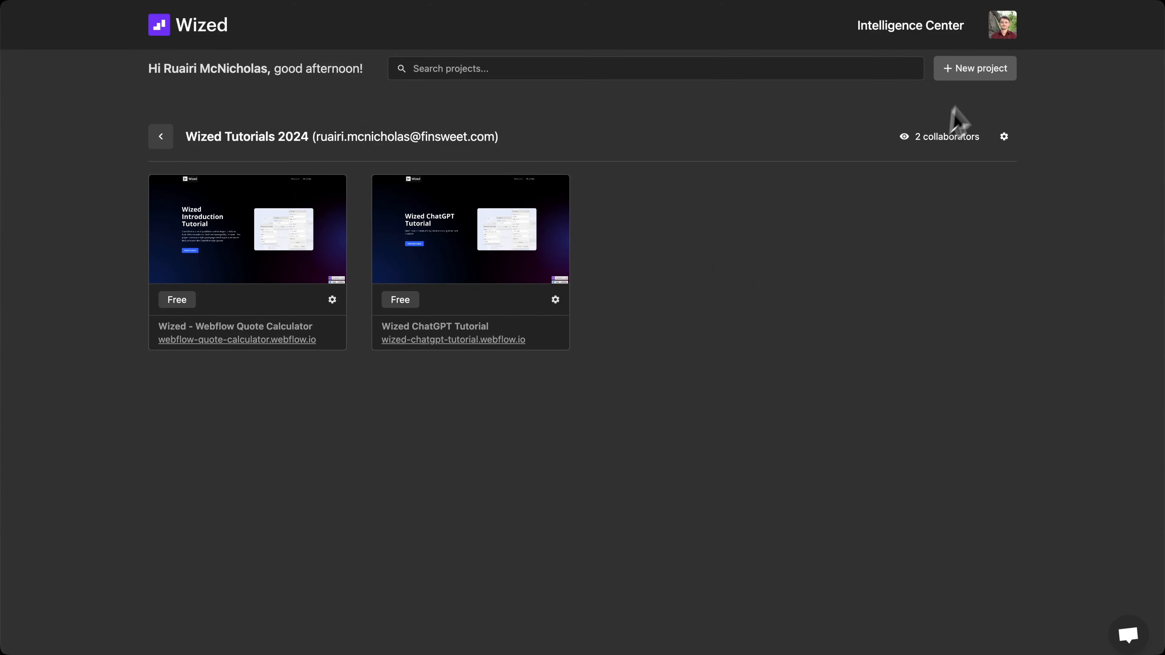
pyautogui.click(976, 73)
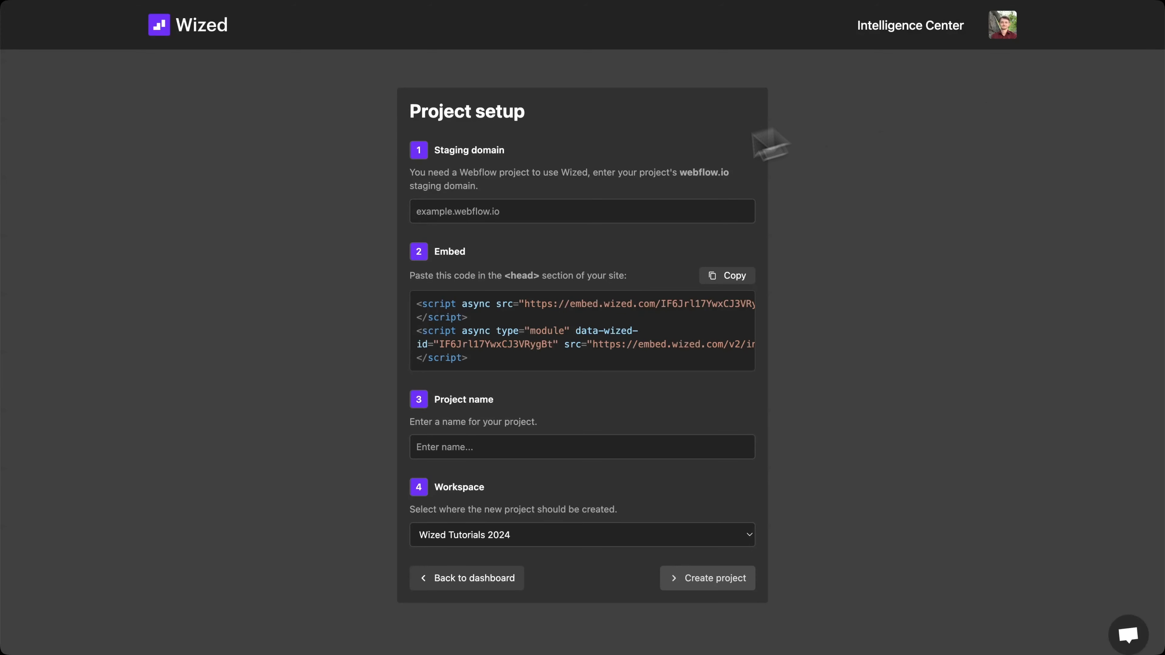
pyautogui.click(556, 220)
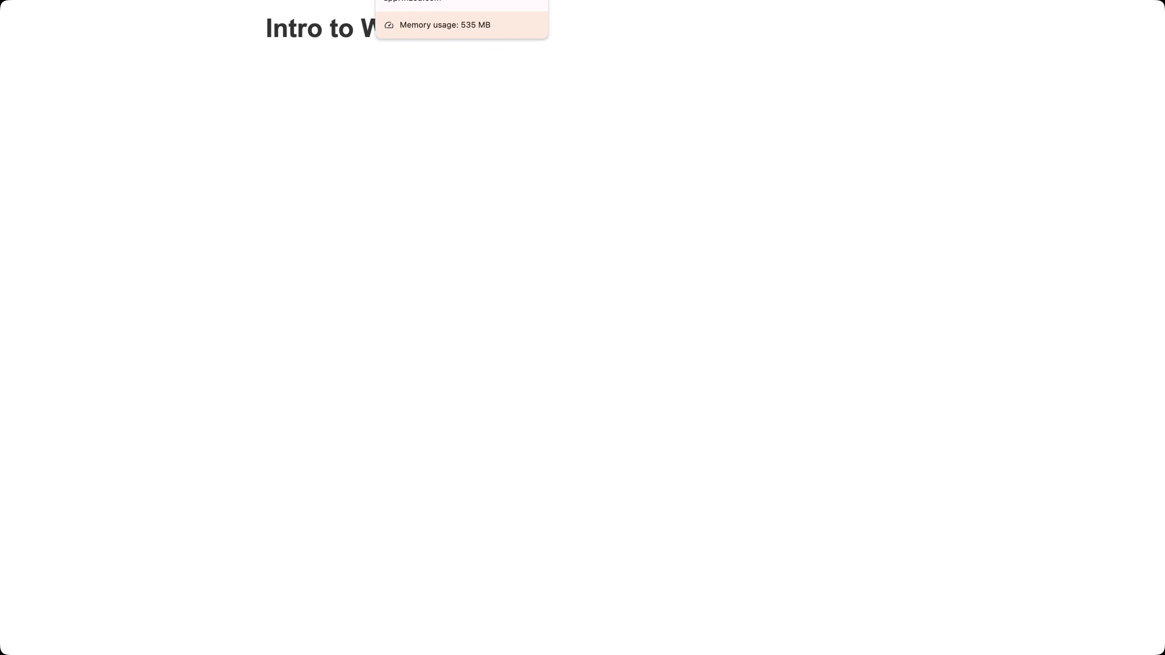
pyautogui.click(463, 0)
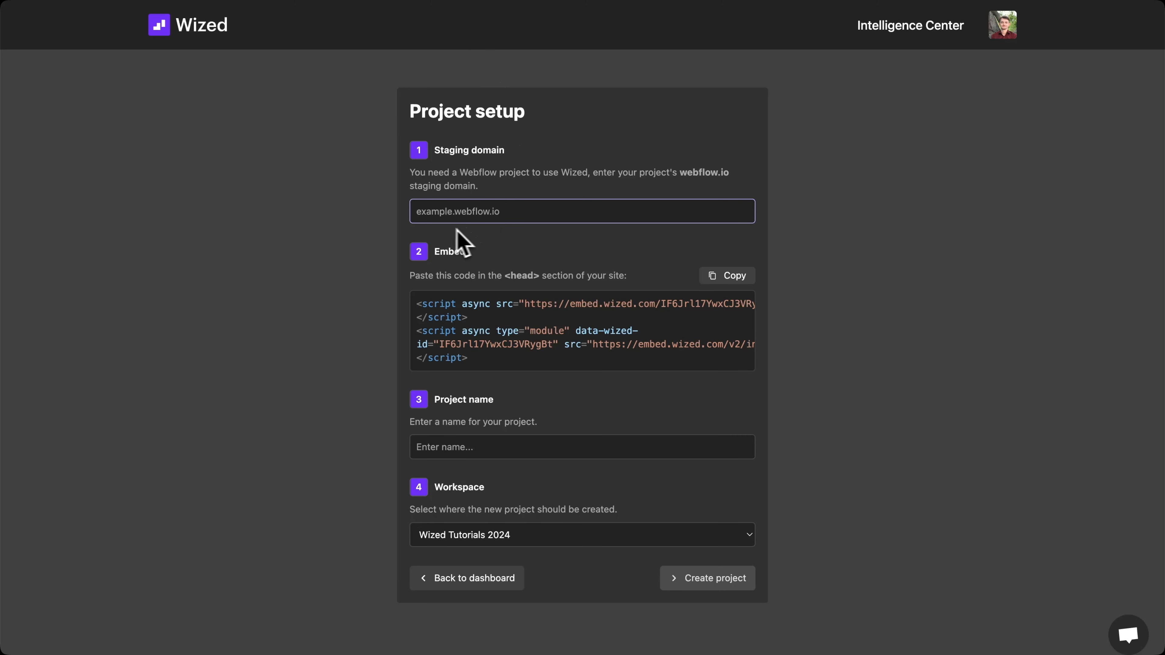
pyautogui.write('https://wized-intro-tutorial.webflow.io/')
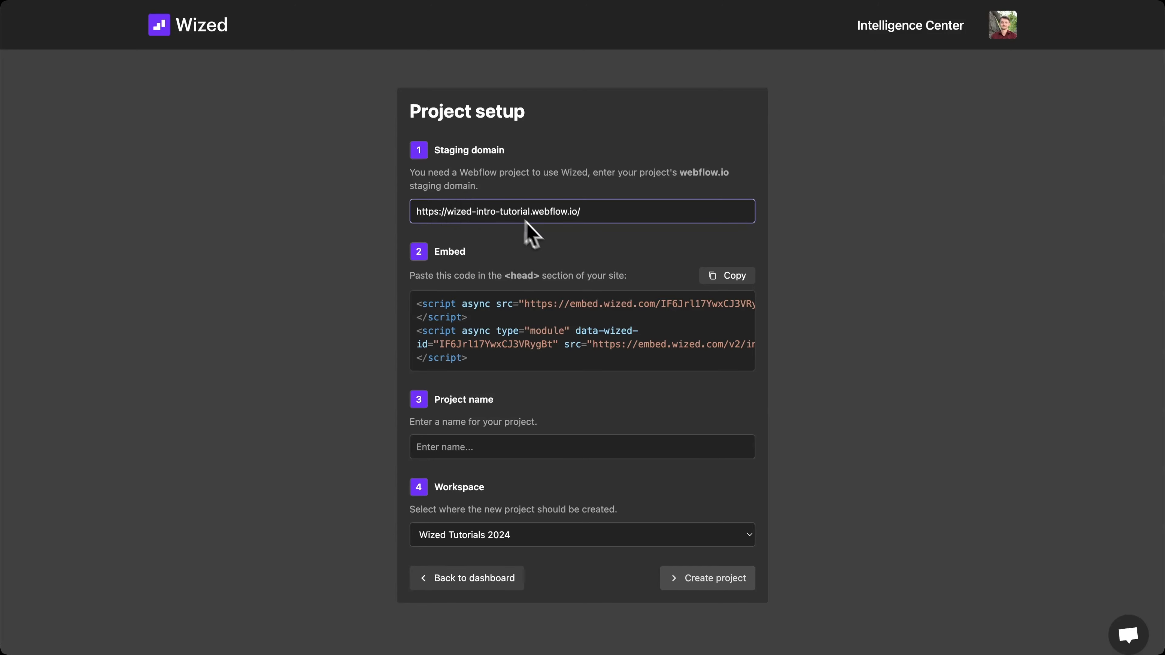
pyautogui.click(549, 242)
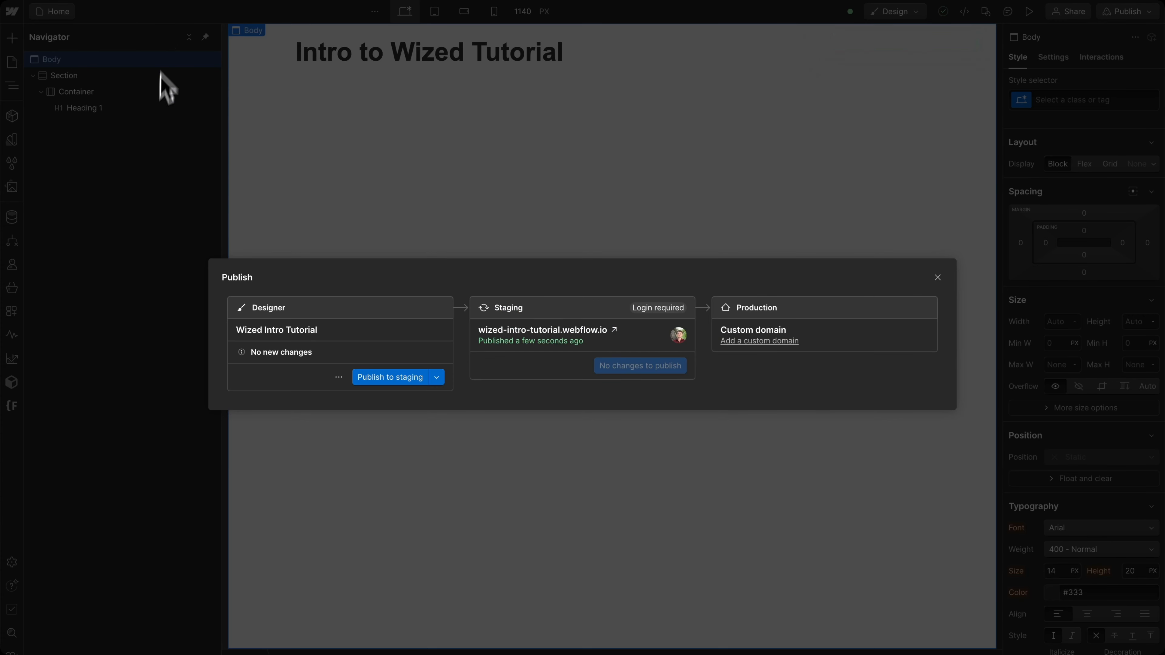
# Switch to Webflow and go to the head code in the Wized Intro Tutorial site's custom code settings.
pyautogui.click(938, 277)
pyautogui.click(11, 11)
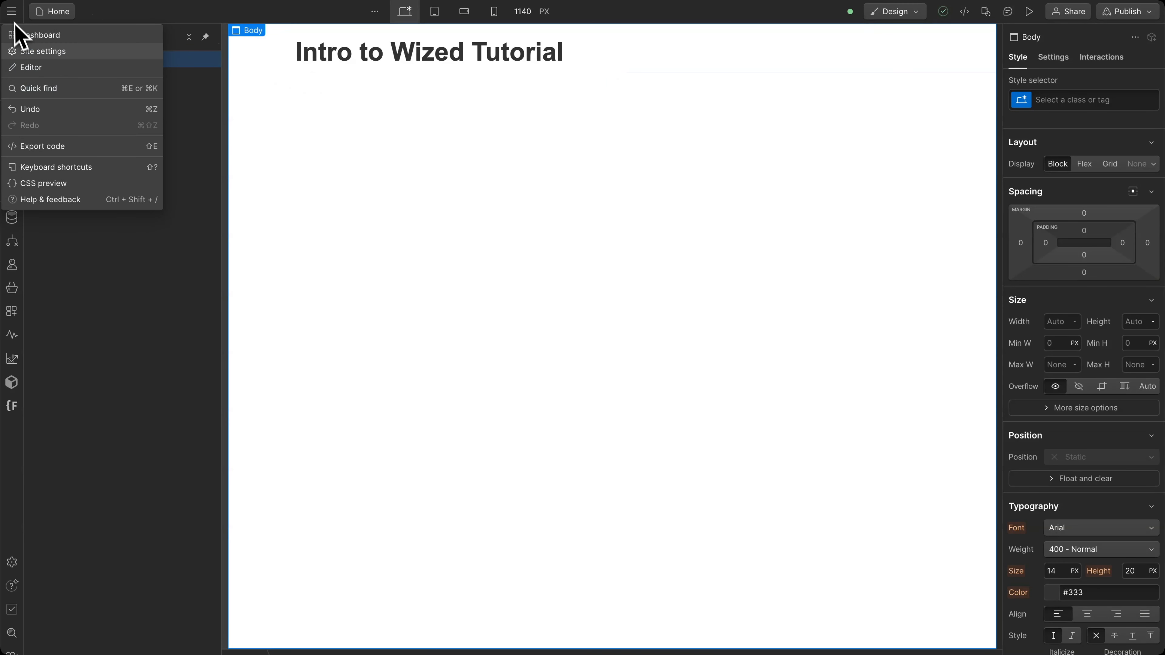
pyautogui.click(407, 345)
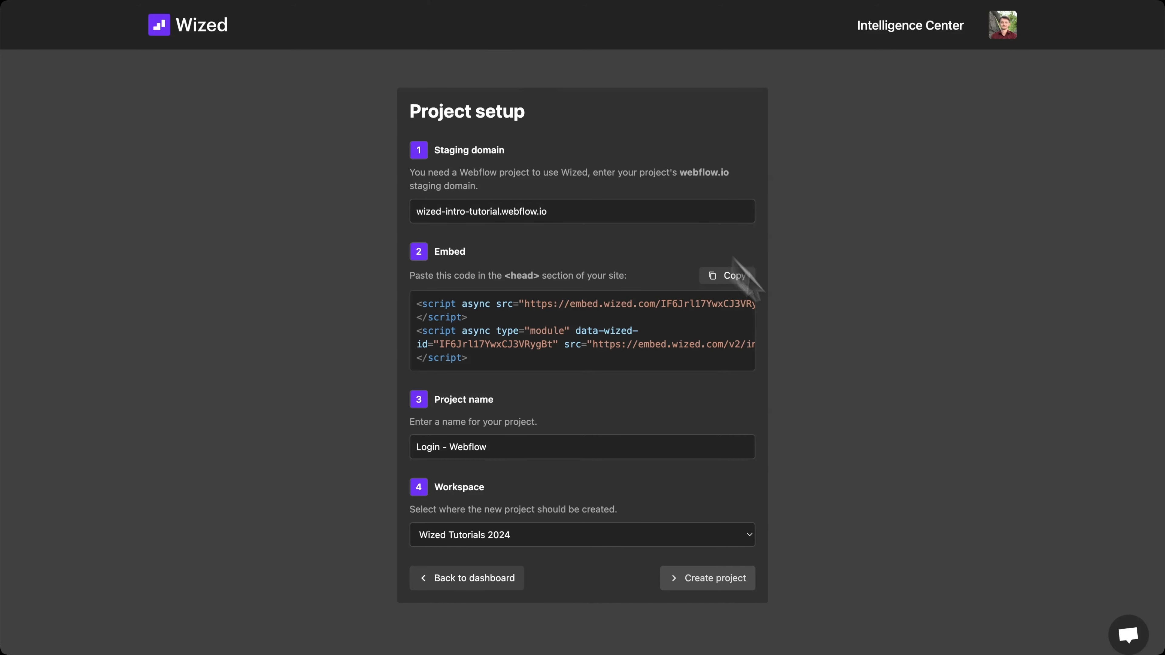
# Copy the embed code from the Wized project setup into the Webflow site's head code and save it.
pyautogui.click(732, 277)
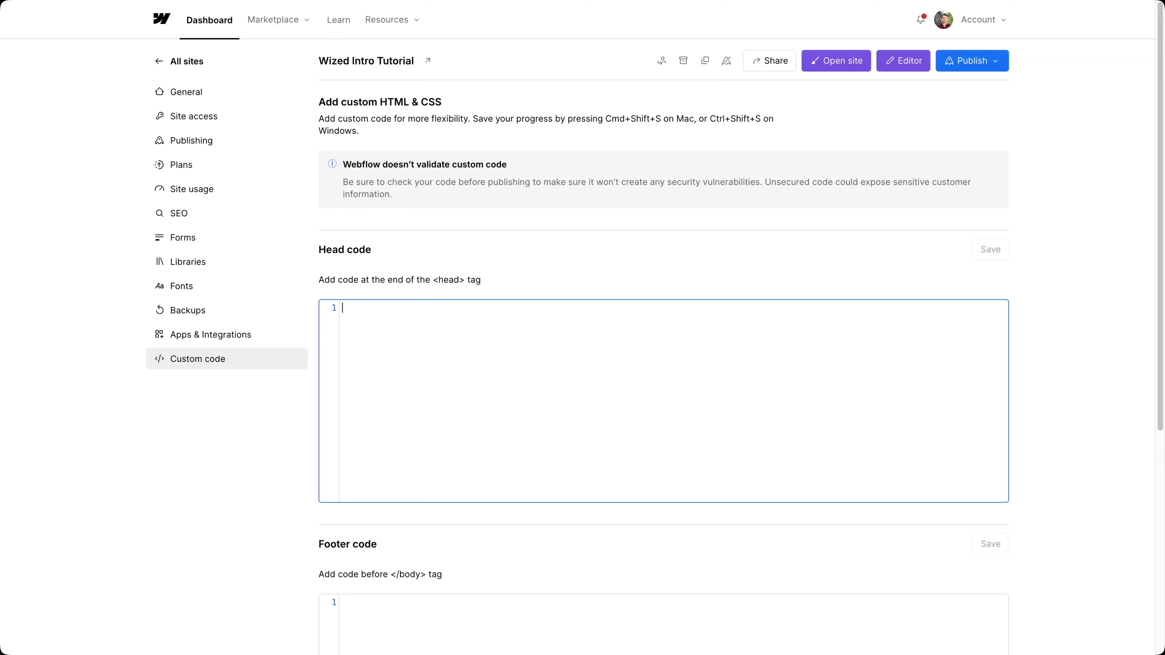
pyautogui.press('super+v')
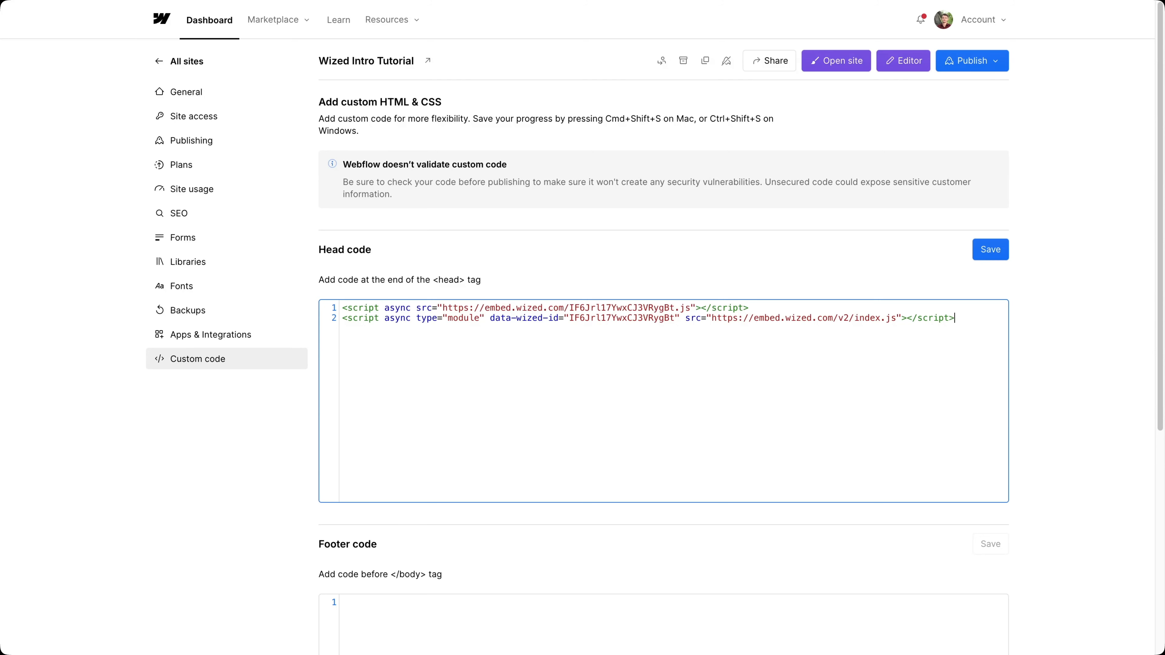
pyautogui.moveTo(343, 307); pyautogui.dragTo(957, 327)
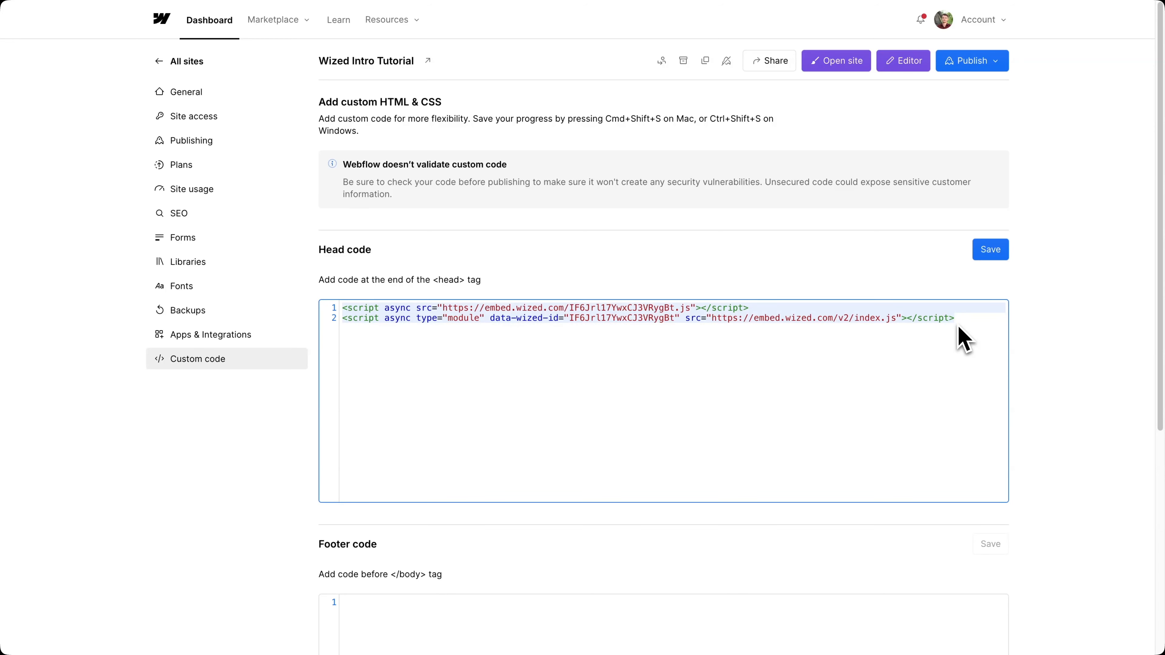
pyautogui.click(957, 359)
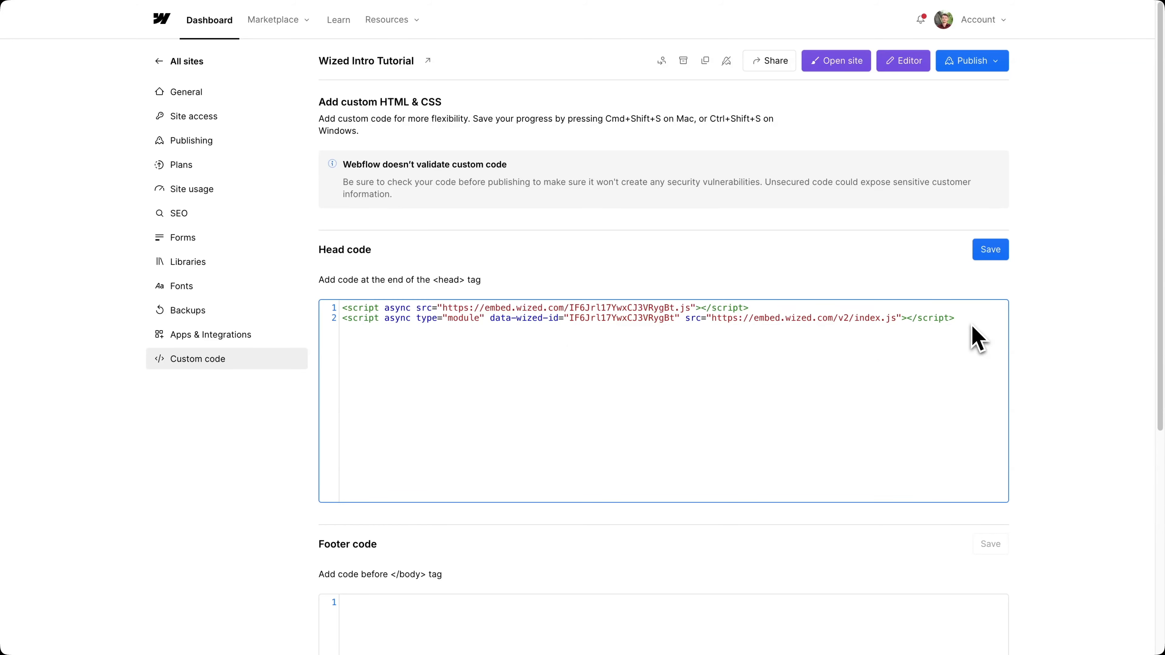
pyautogui.click(989, 250)
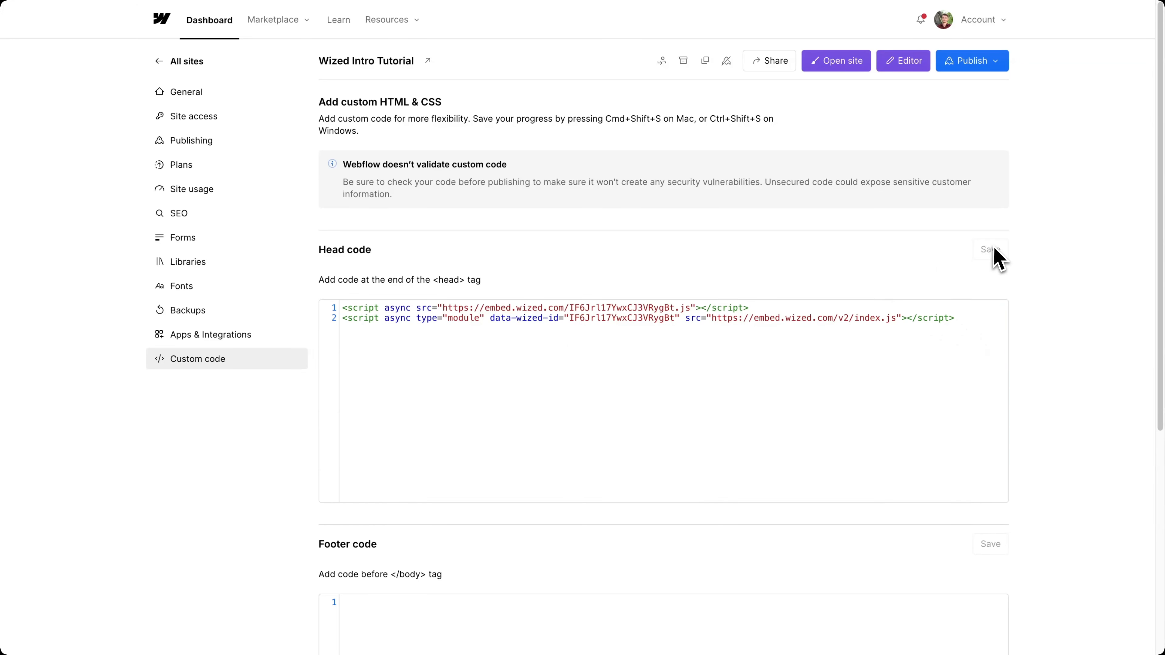
# Publish the site with its new head code to wized-intro-tutorial.webflow.io.
pyautogui.click(1128, 48)
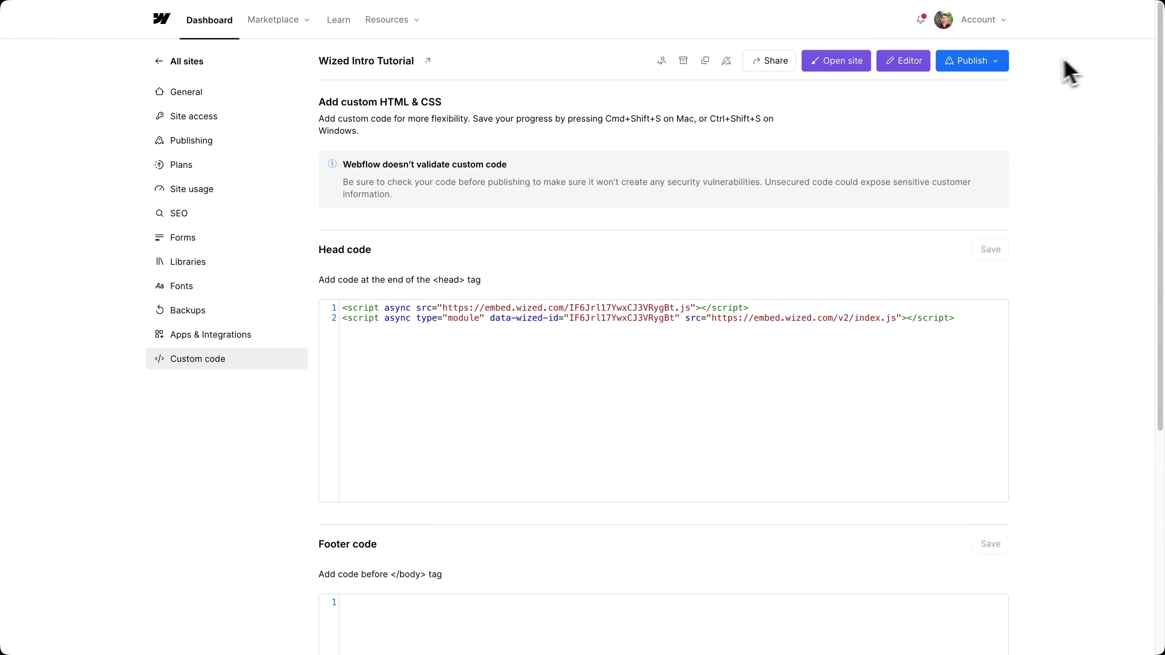
pyautogui.click(1002, 62)
pyautogui.click(905, 240)
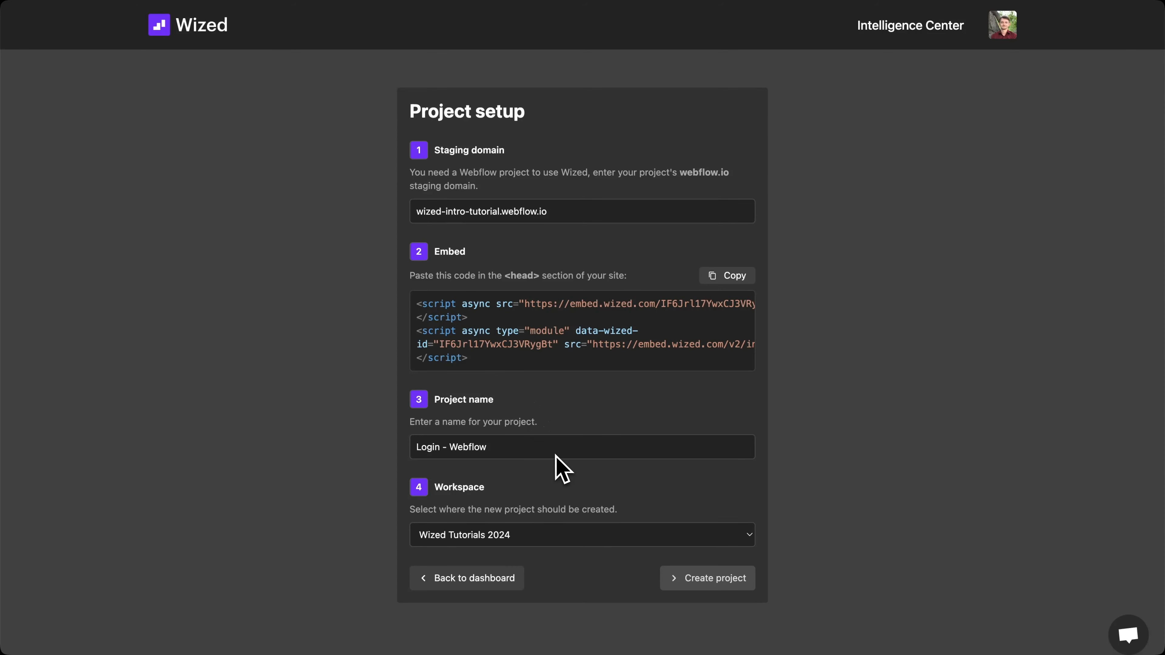
# In the Wized project setup, name the project "Intro to Wized Tutorial" and choose the Wized Tutorials 2024 workspace.
pyautogui.click(555, 454)
pyautogui.tripleClick(555, 454)
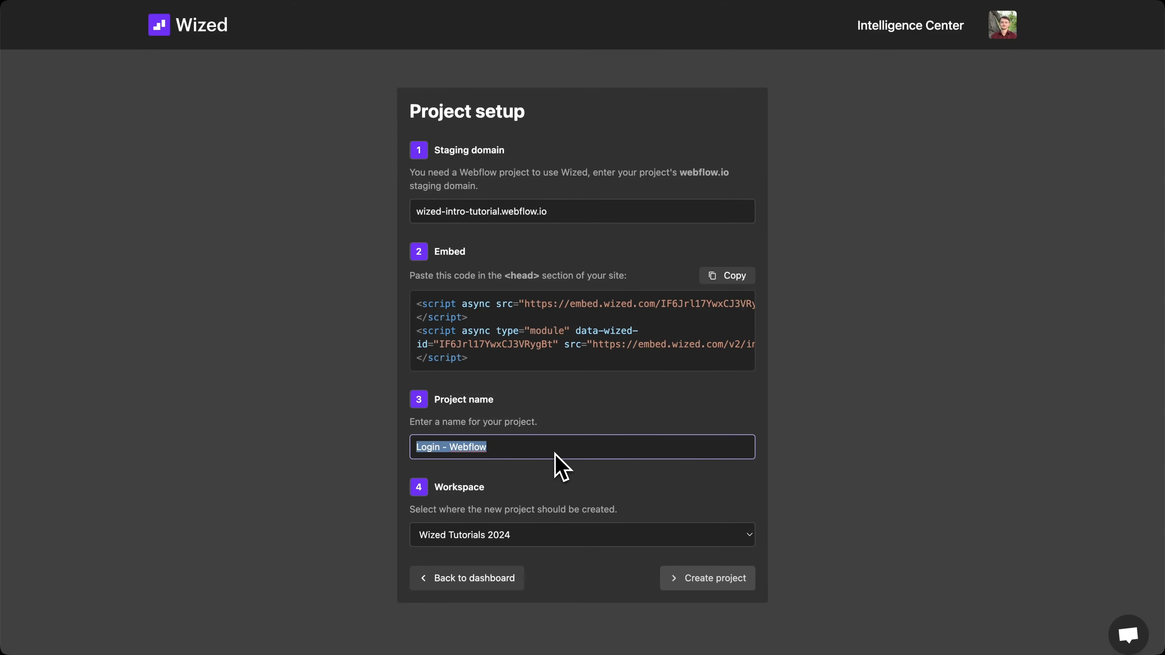
pyautogui.write('Intro to ')
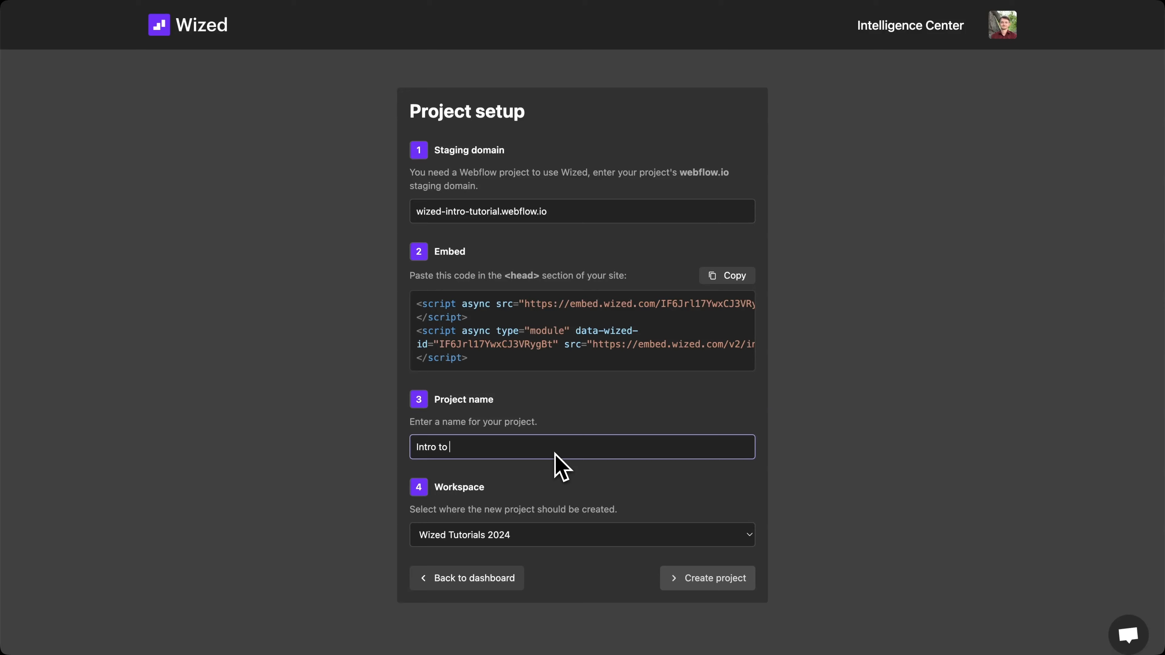
pyautogui.write('Wized Tutorial')
pyautogui.click(589, 541)
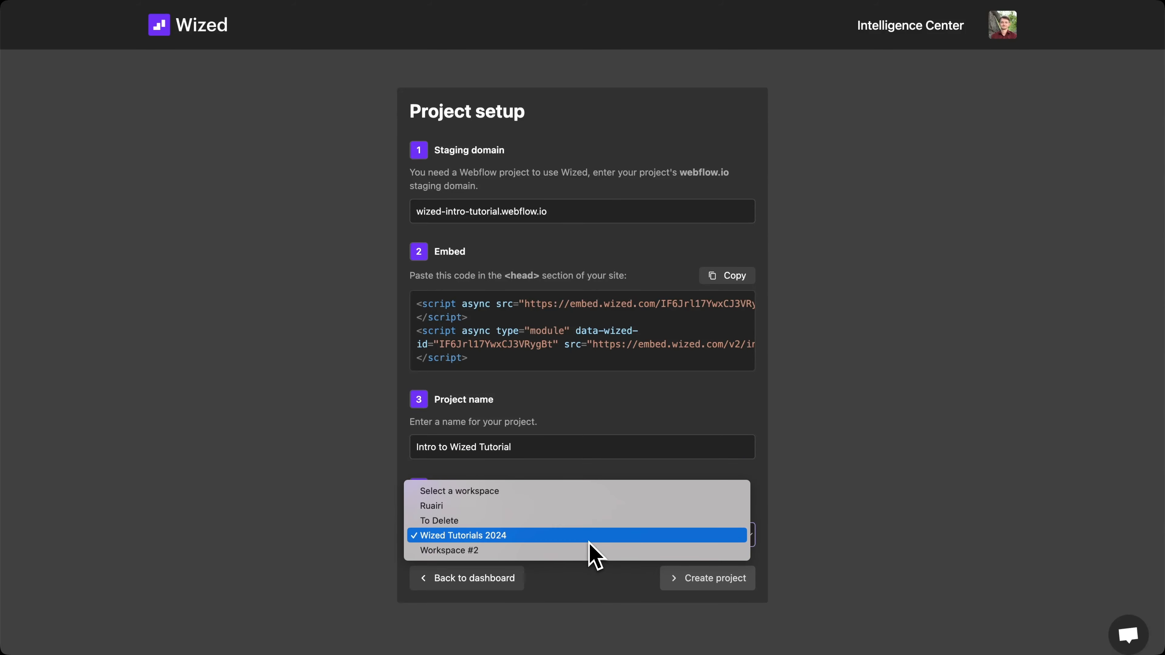
pyautogui.click(587, 539)
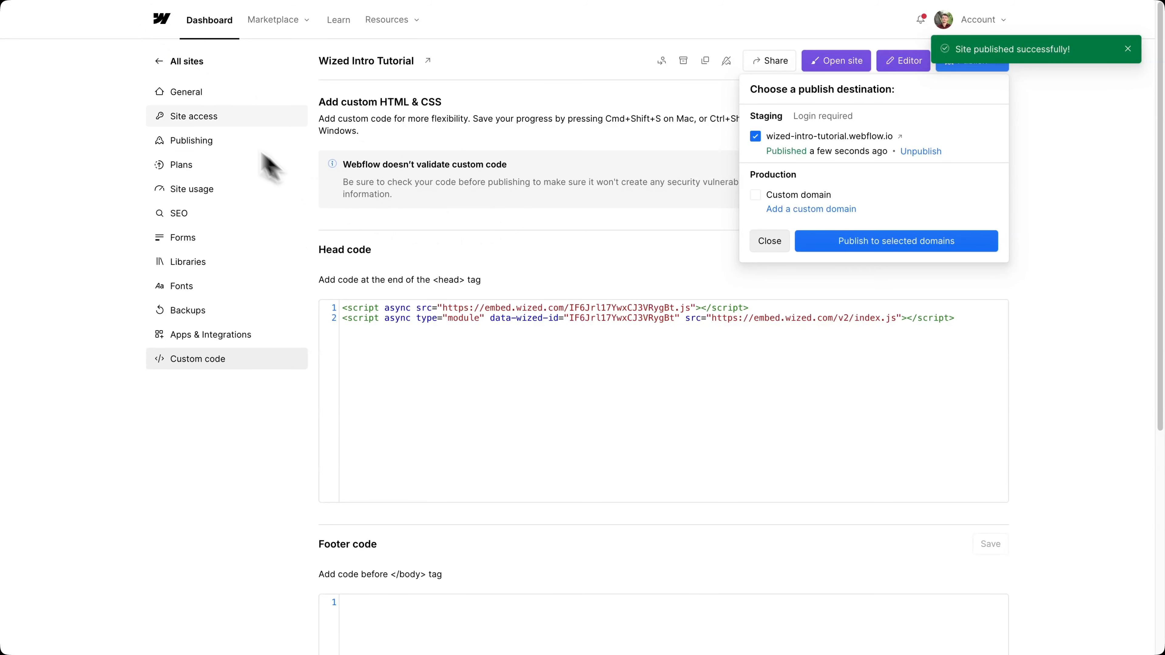
# Turn off private staging in the site's publishing settings and republish to wized-intro-tutorial.webflow.io.
pyautogui.click(207, 146)
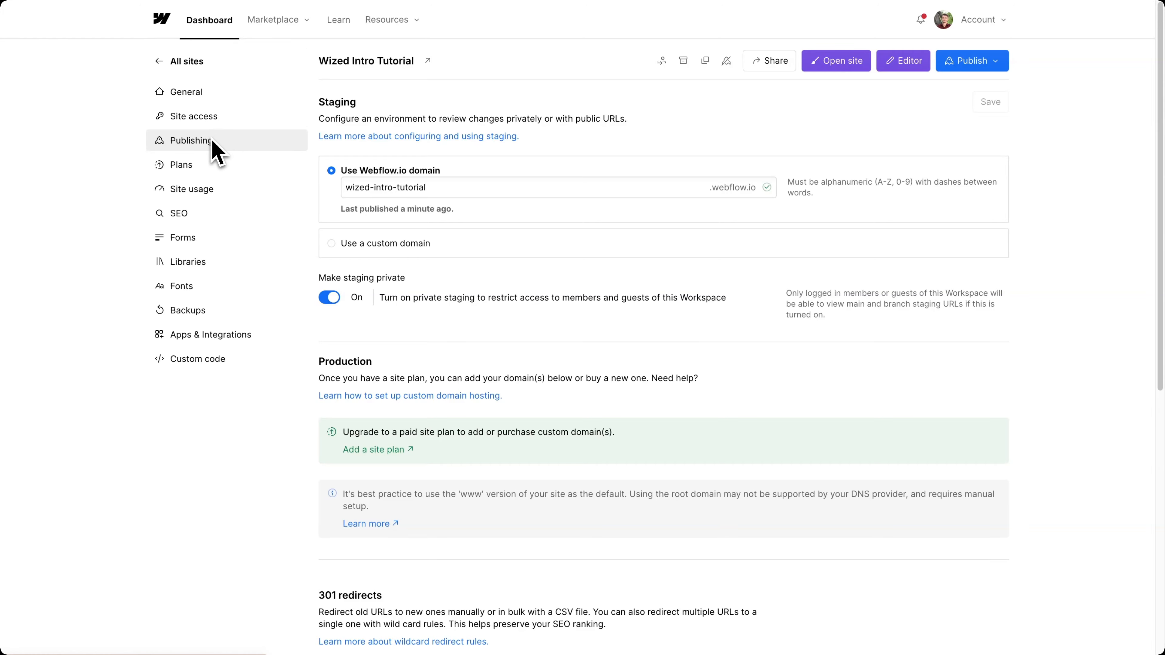
pyautogui.click(336, 301)
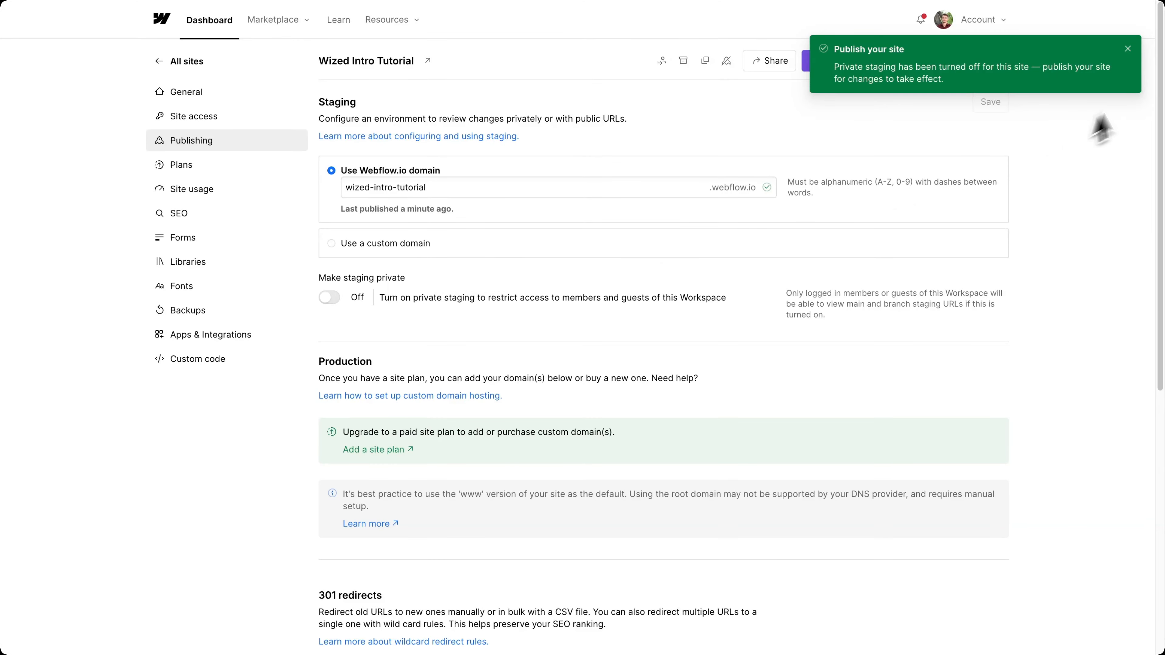
pyautogui.click(986, 64)
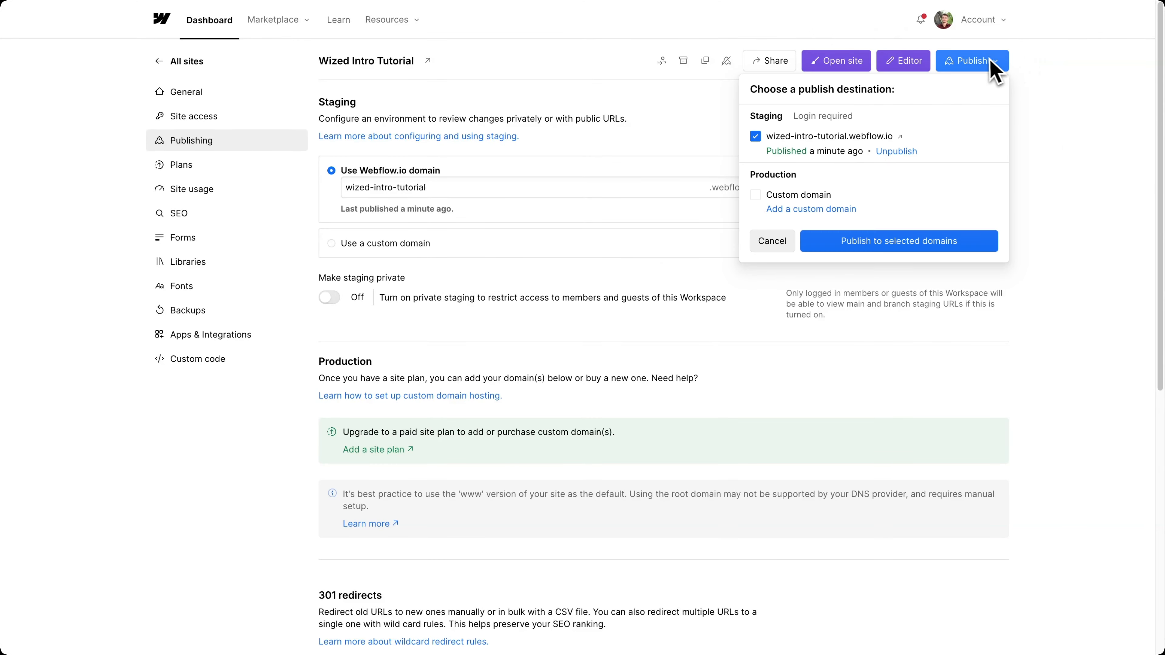
pyautogui.click(836, 243)
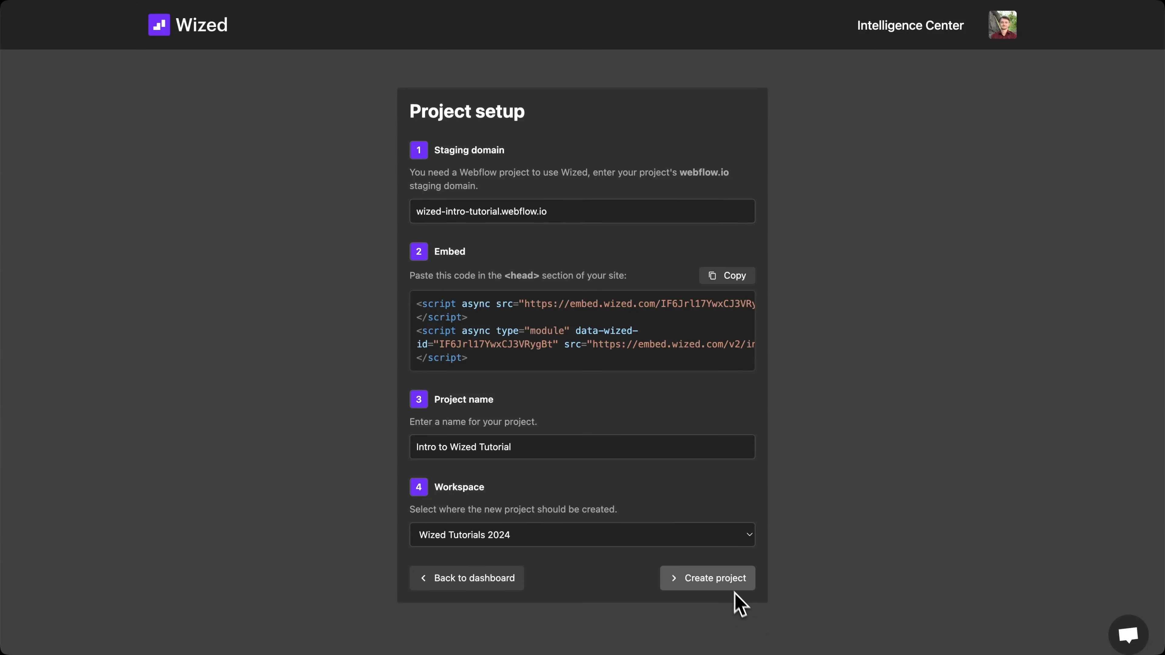
# Switch to Wized, create the project from the completed setup and look at its global events.
pyautogui.click(729, 582)
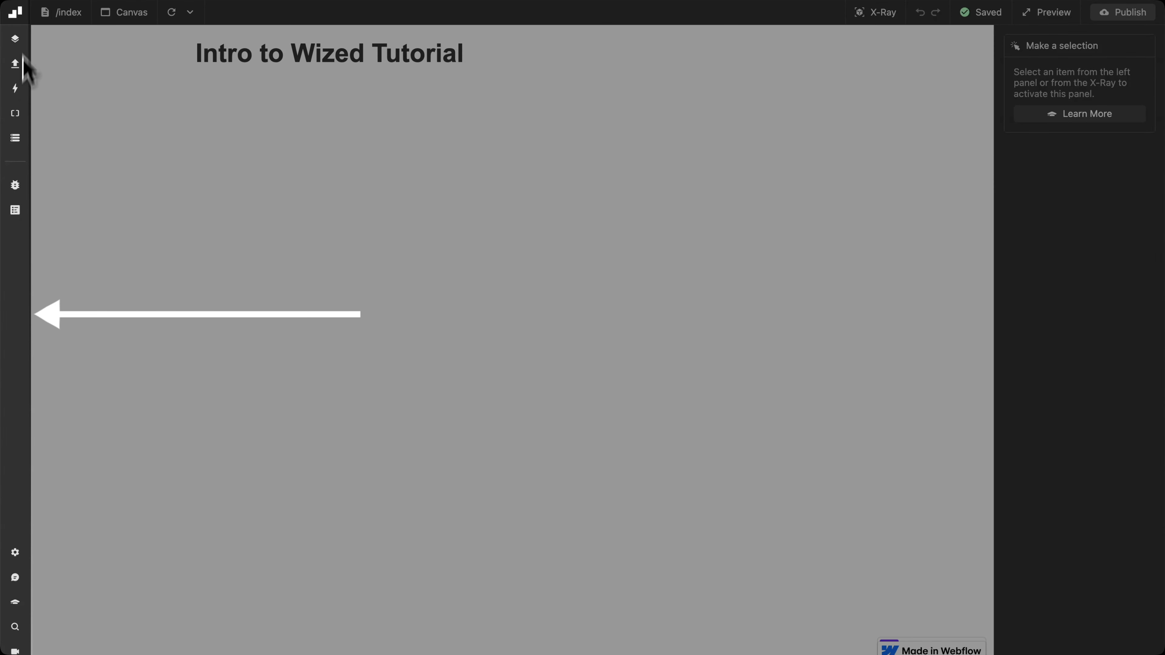
pyautogui.click(17, 88)
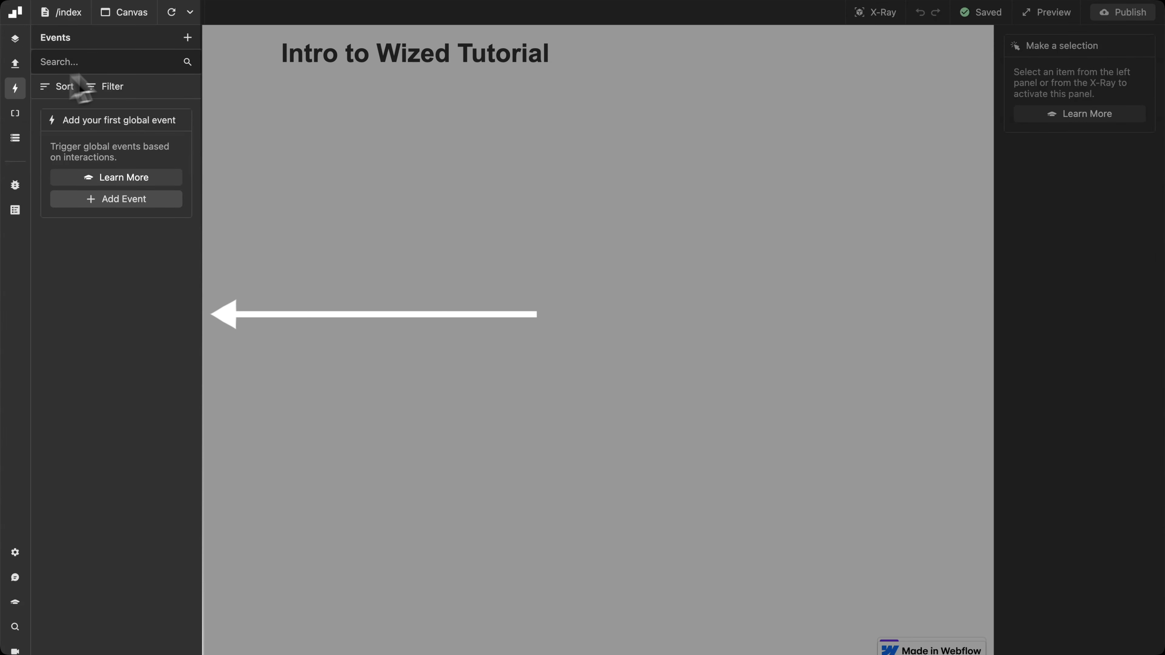
pyautogui.click(15, 88)
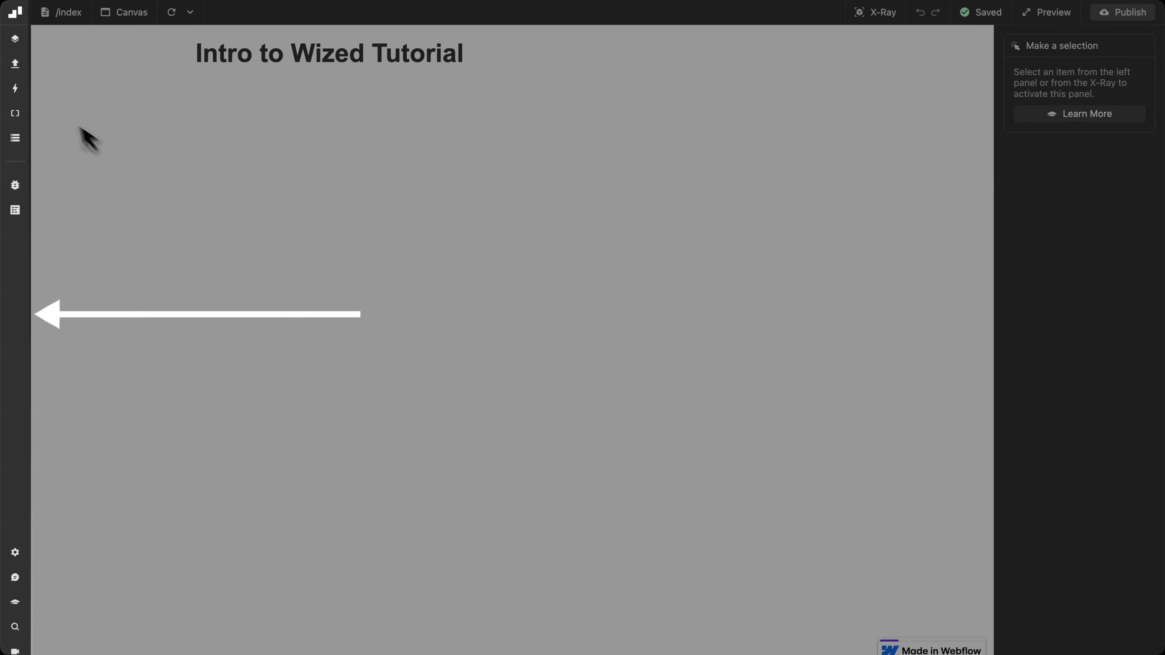
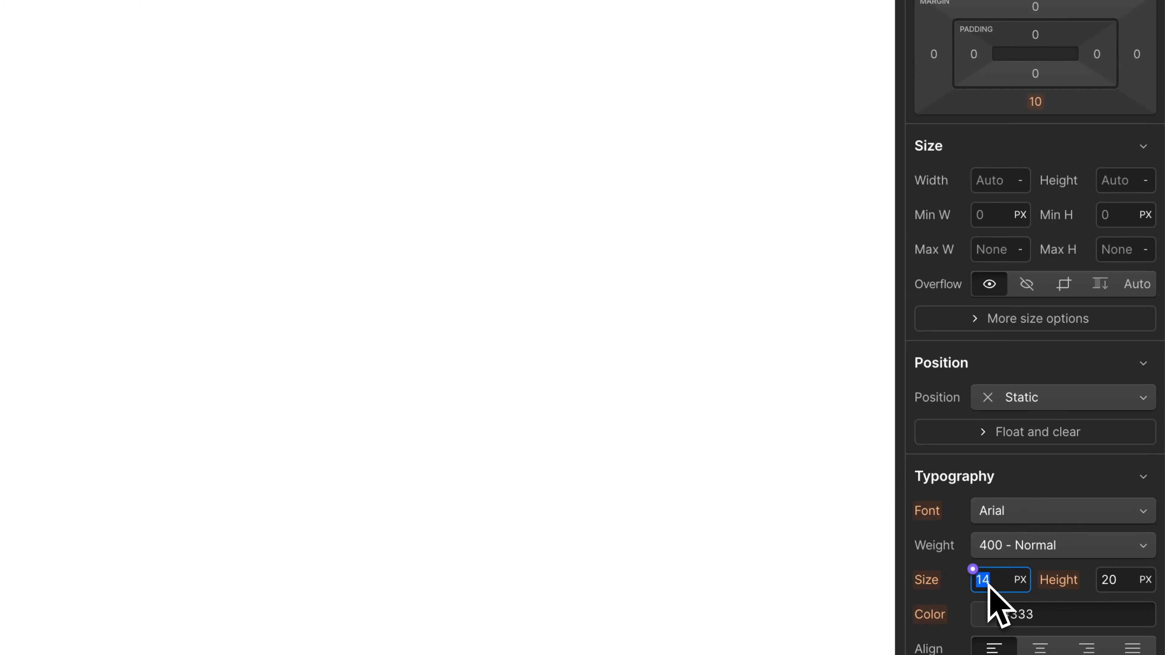
# Set the counter number's font size to 30 px and make its weight bold.
pyautogui.write('20')
pyautogui.doubleClick(992, 583)
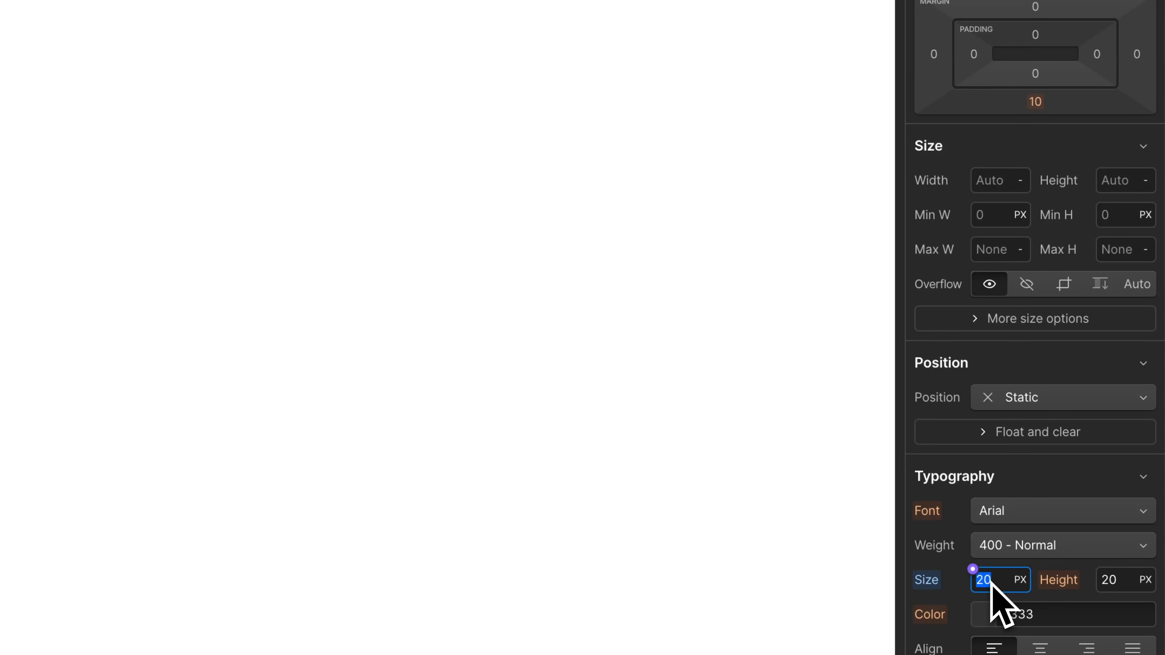
pyautogui.write('30')
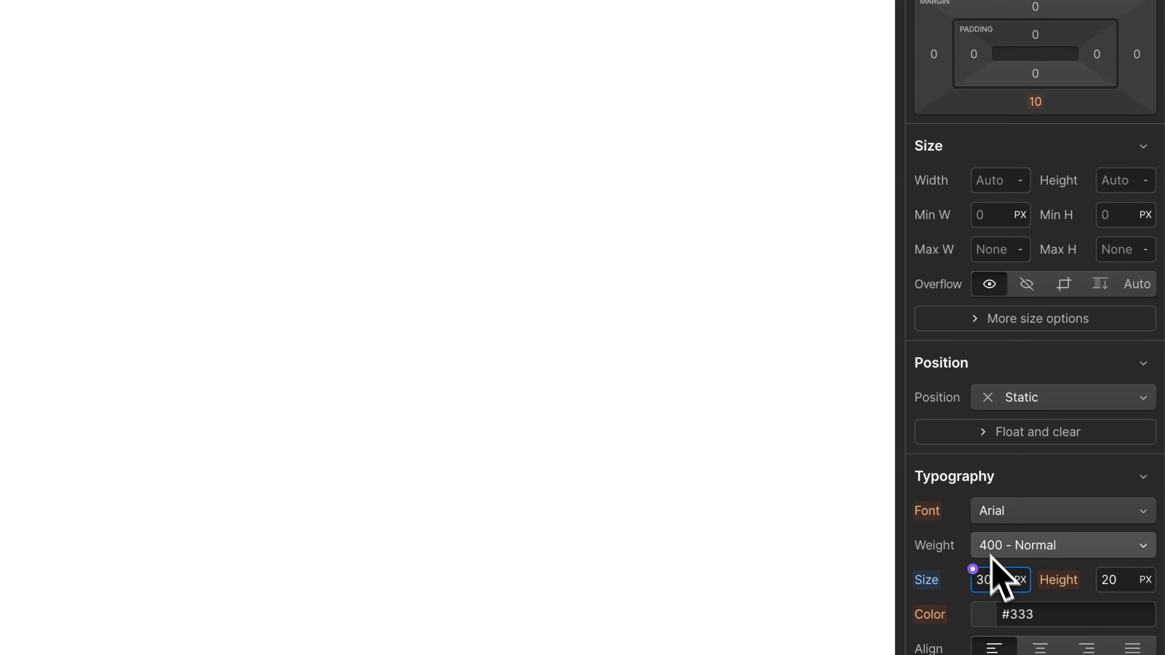
pyautogui.click(997, 545)
pyautogui.click(1033, 614)
# Replace the text of the paragraph below the counter number with "Clicks so far".
pyautogui.doubleClick(343, 106)
pyautogui.press('super+a')
pyautogui.write('Clic')
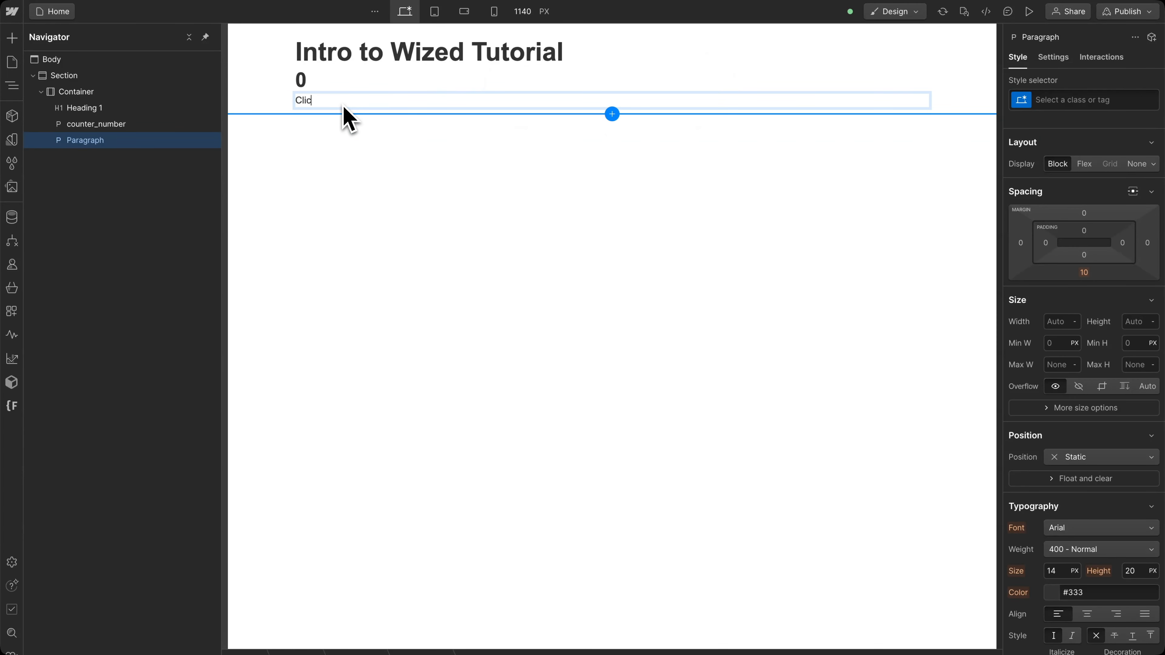
pyautogui.write('ks so far')
pyautogui.click(352, 170)
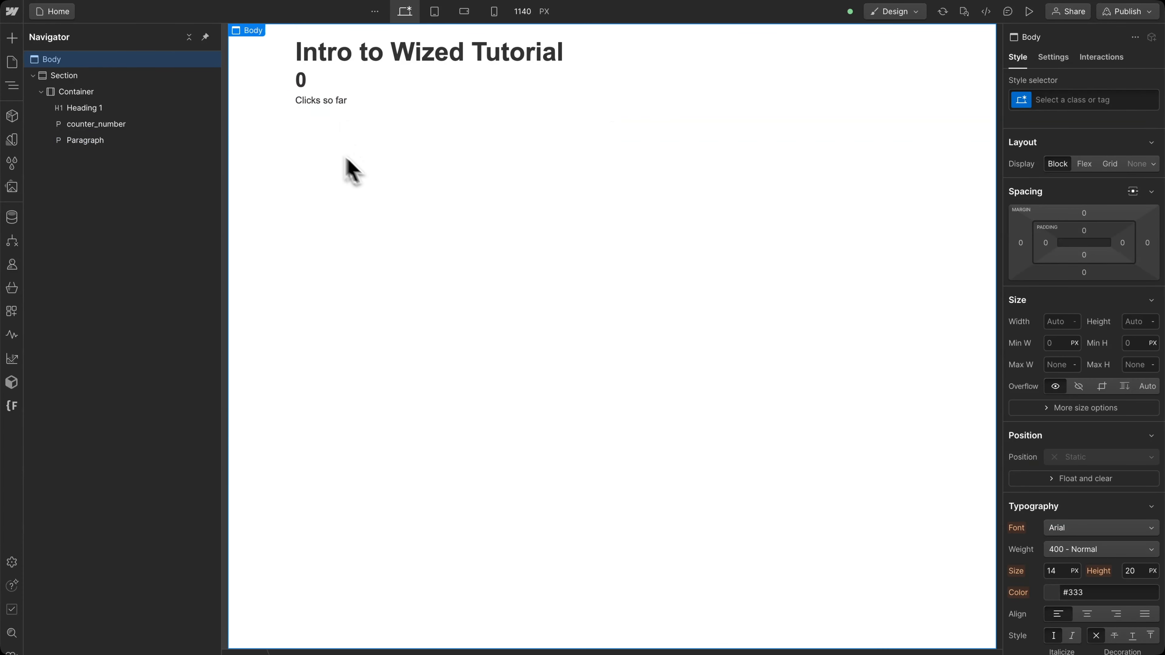
# Add a button below the "Clicks so far" paragraph in the container and label it "Add a Click".
pyautogui.press('super+k')
pyautogui.write('butt')
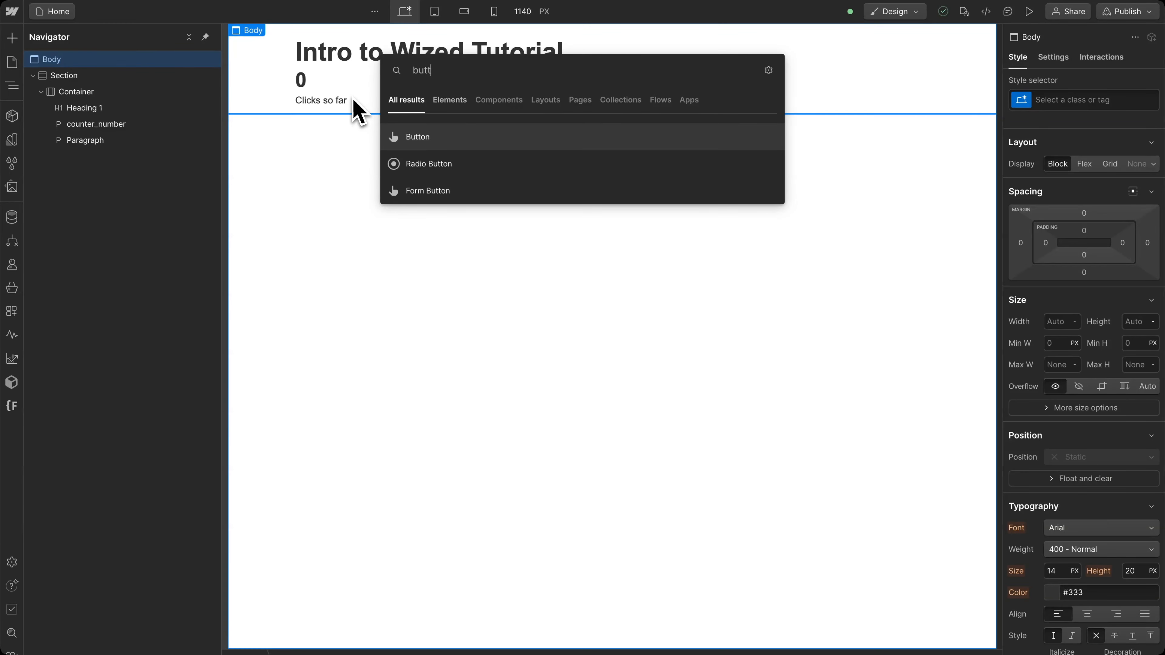
pyautogui.press('Return')
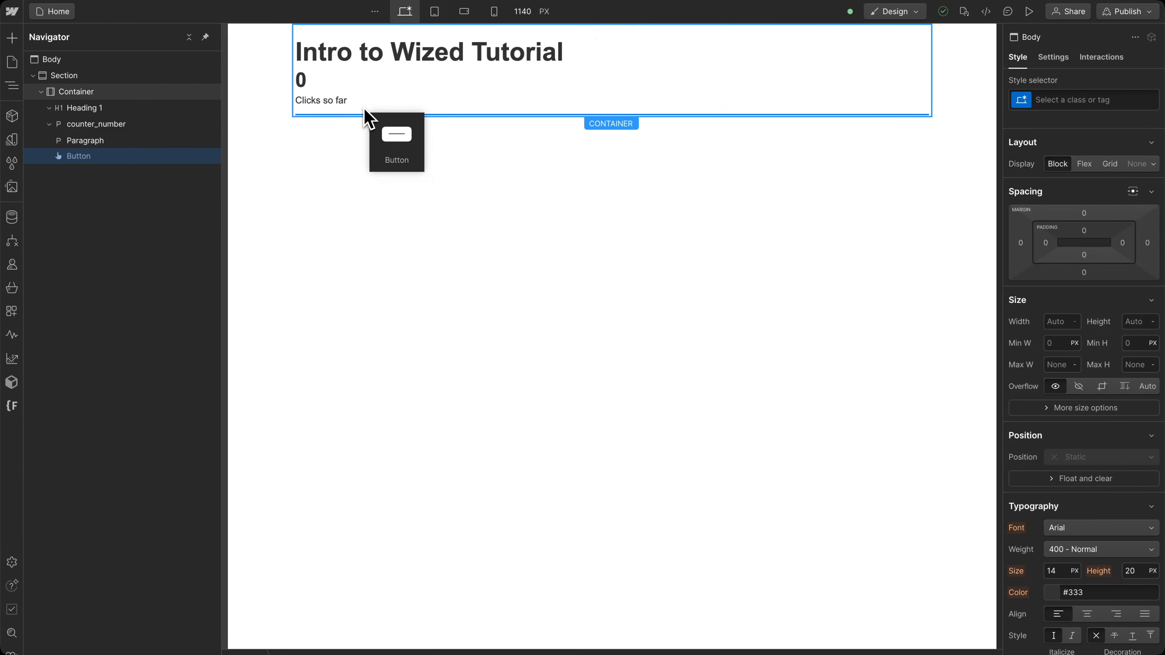
pyautogui.click(364, 111)
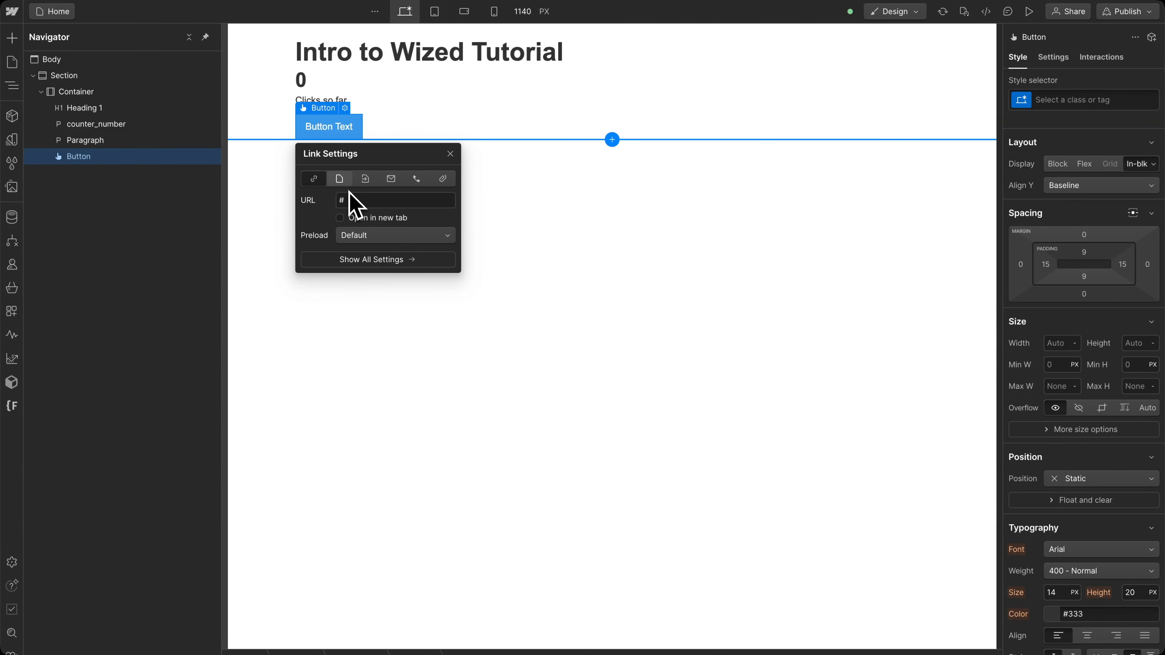
pyautogui.doubleClick(339, 128)
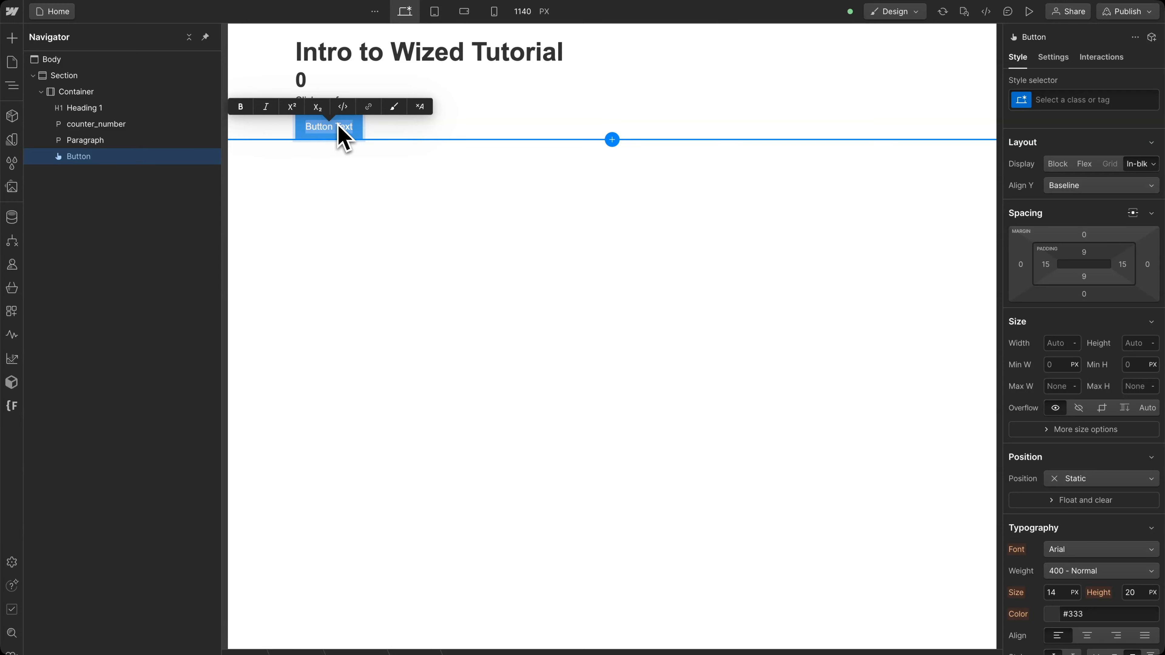
pyautogui.write('Add a Click')
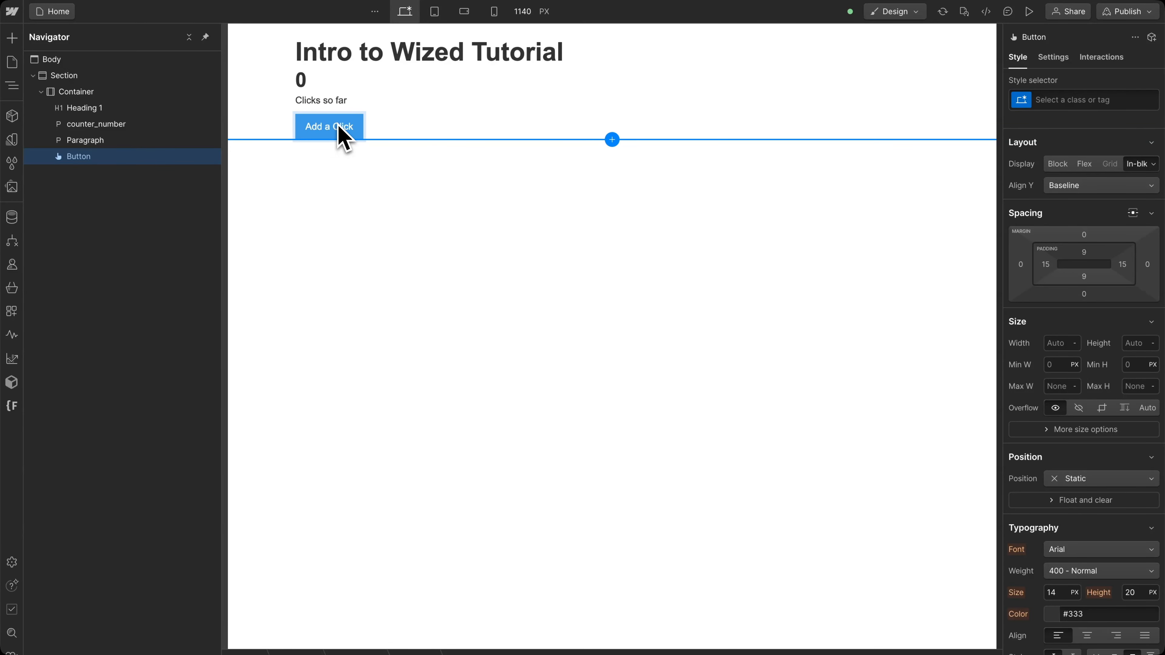
pyautogui.click(356, 183)
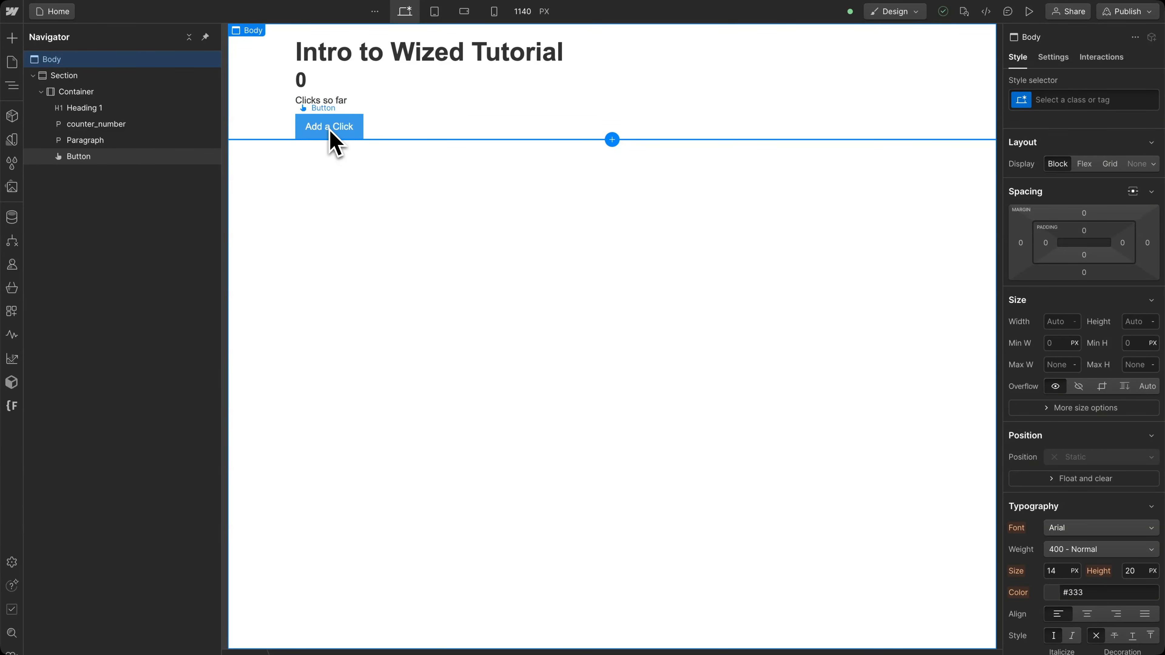
# Give the counter number a custom attribute named "wized" with the value "counter_text".
pyautogui.click(306, 90)
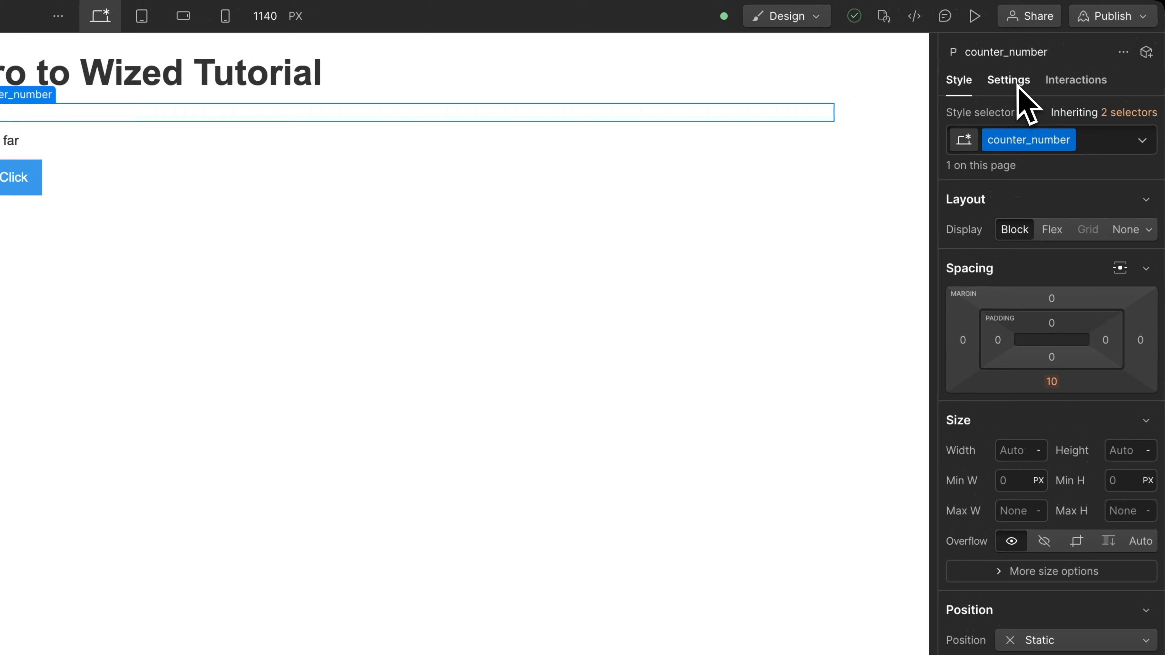
pyautogui.click(1053, 57)
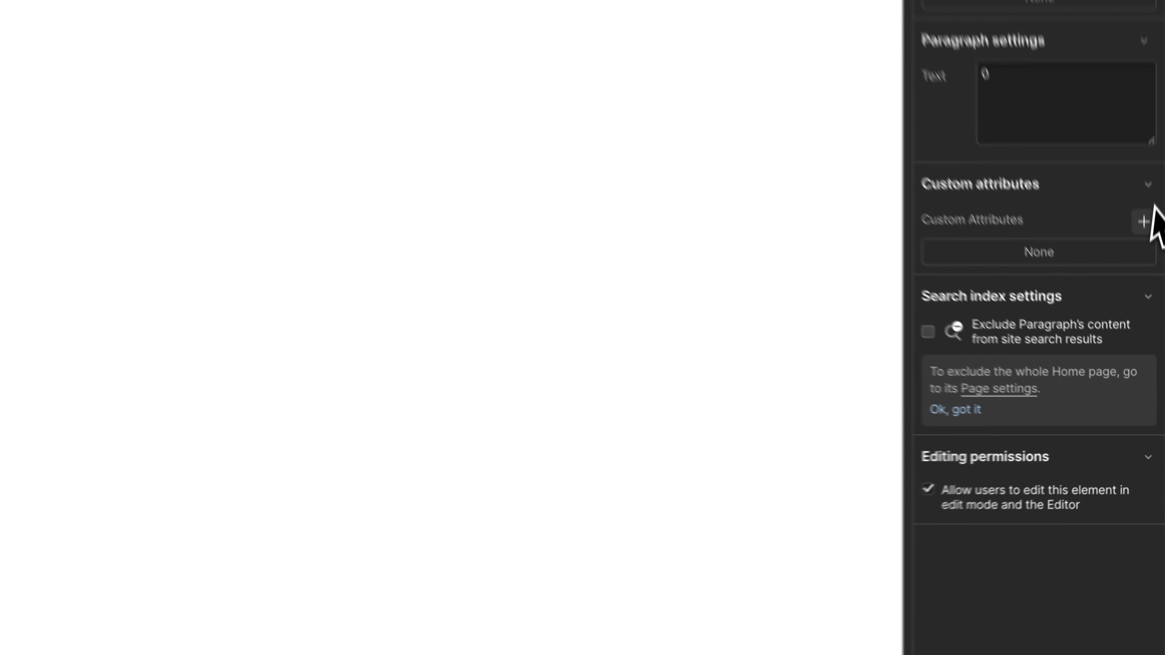
pyautogui.click(1152, 303)
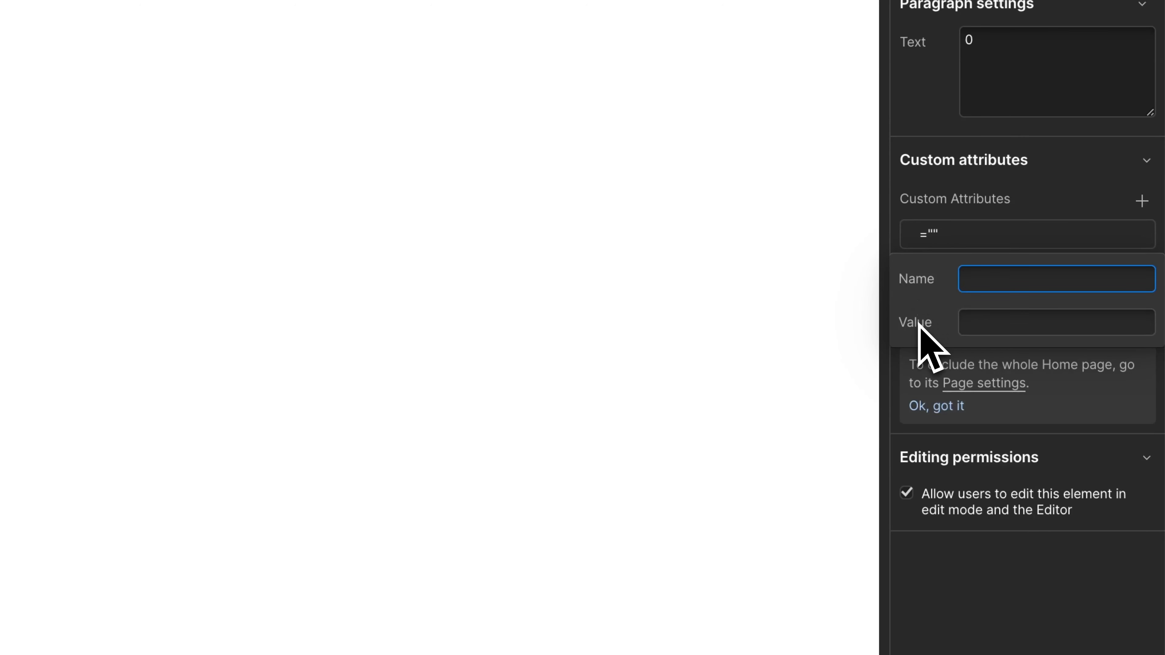
pyautogui.write('wized')
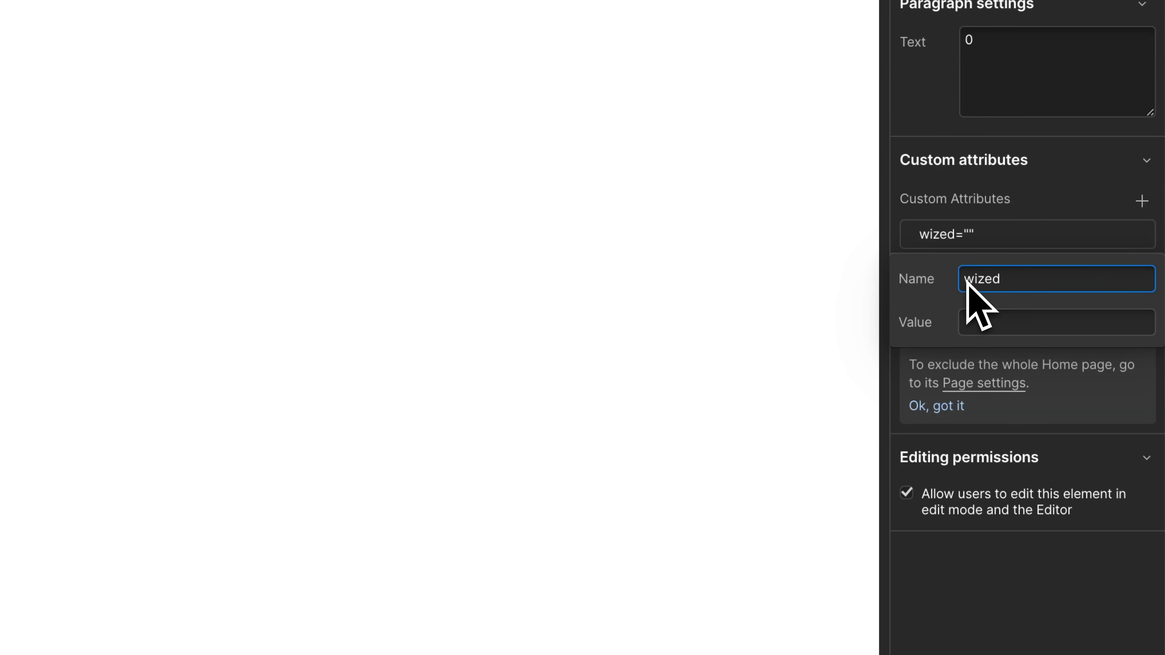
pyautogui.press('Tab')
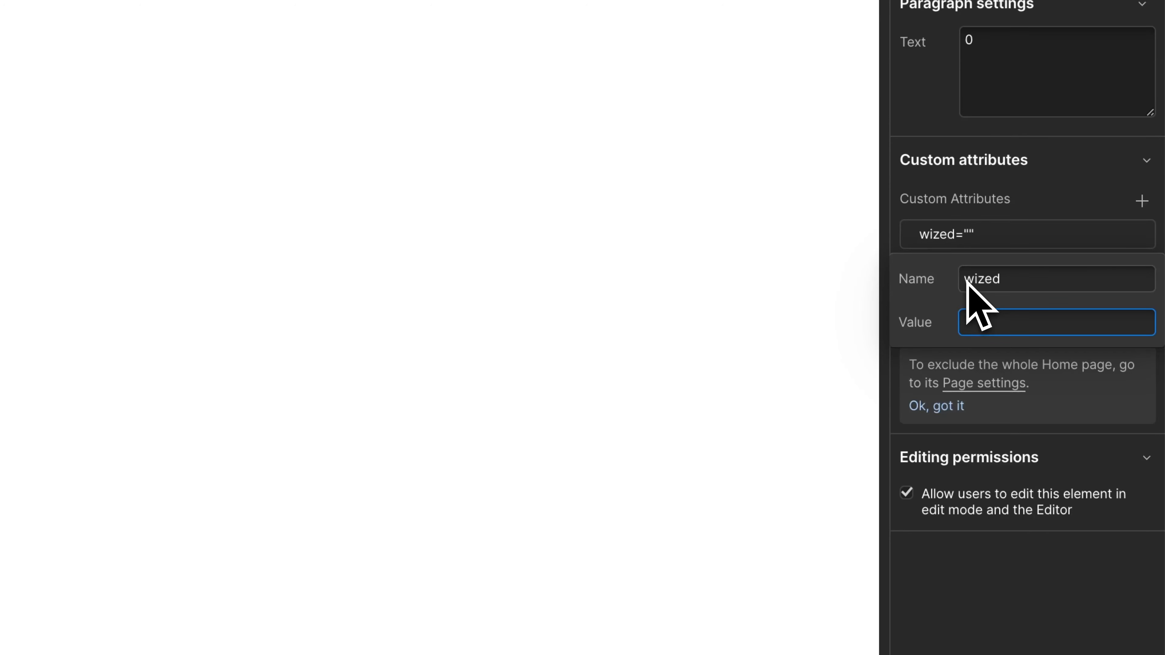
pyautogui.write('counter_text')
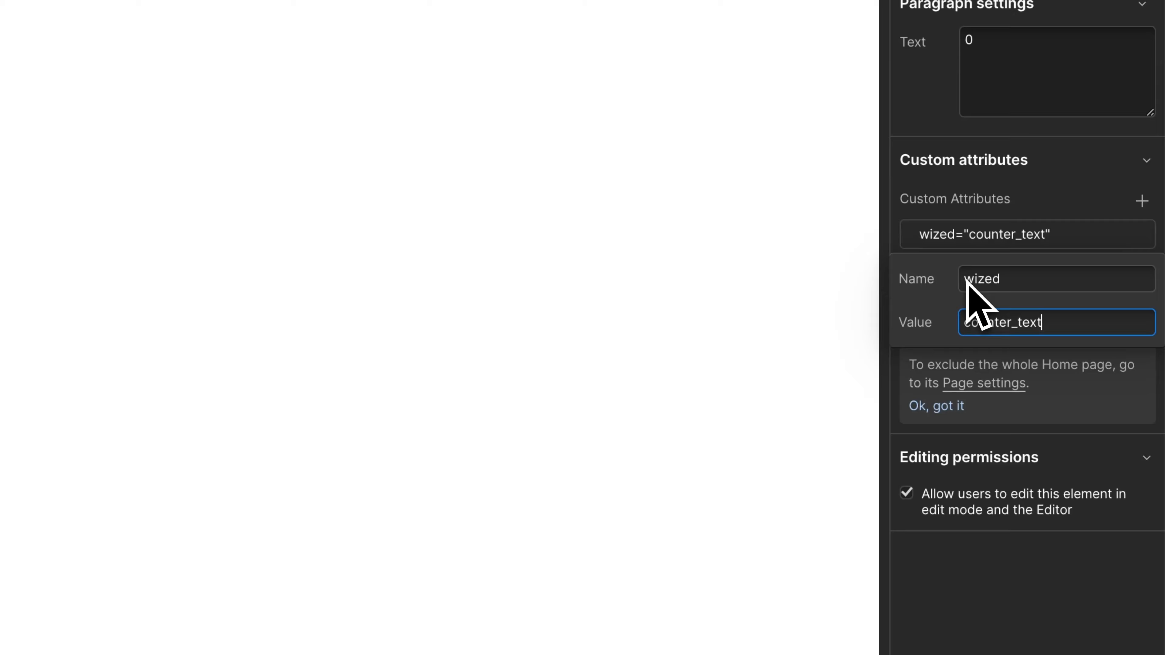
pyautogui.click(1067, 195)
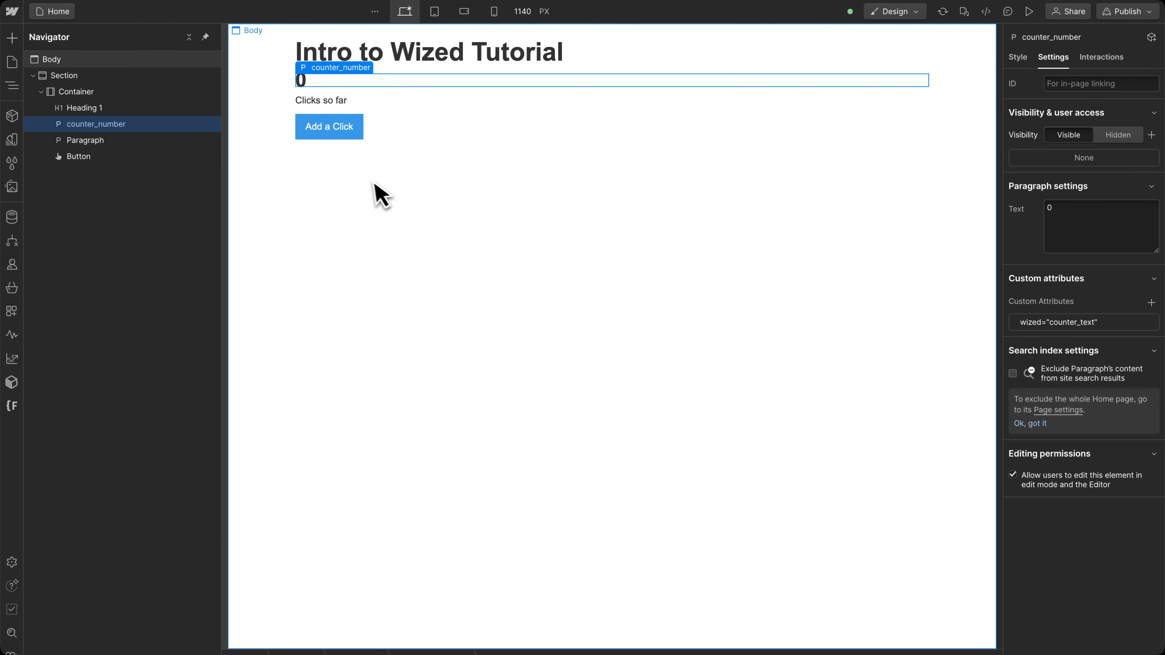
# Give the "Add a Click" button a custom attribute named "wized" with the value "counter_button_increment".
pyautogui.click(360, 134)
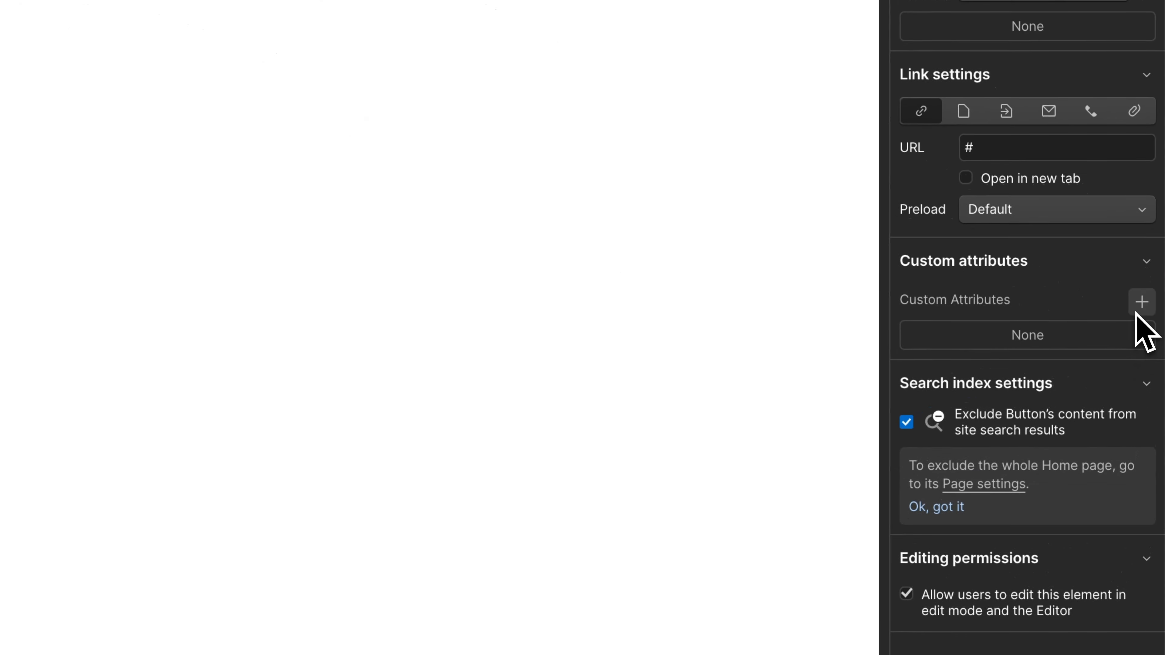
pyautogui.click(1151, 319)
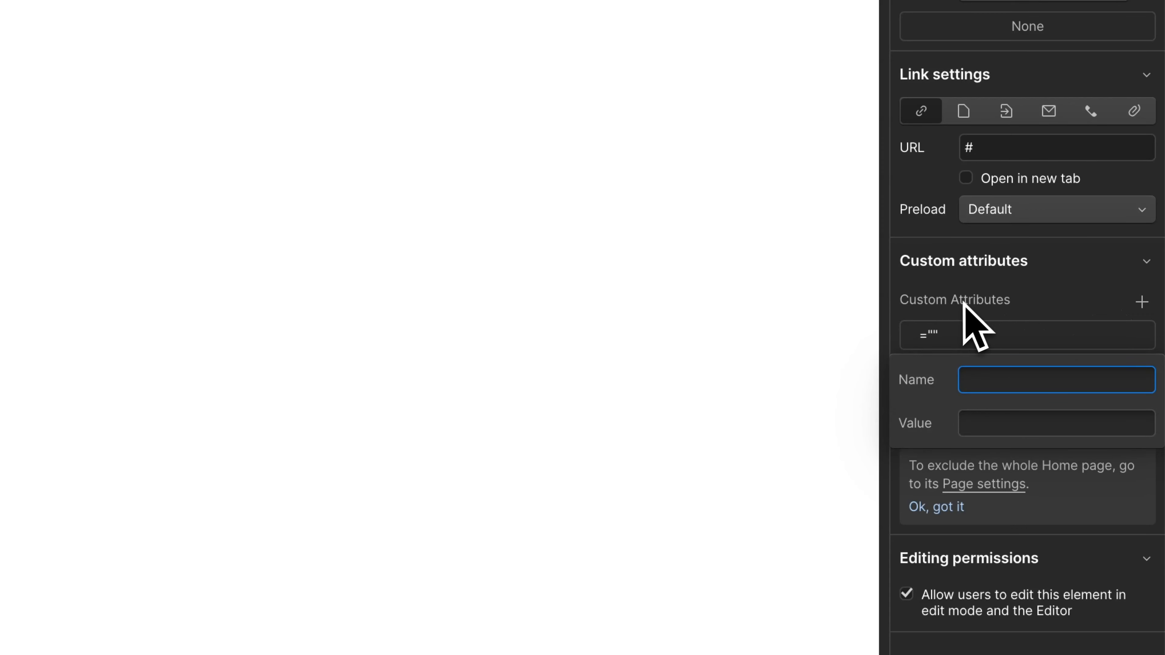
pyautogui.write('wized')
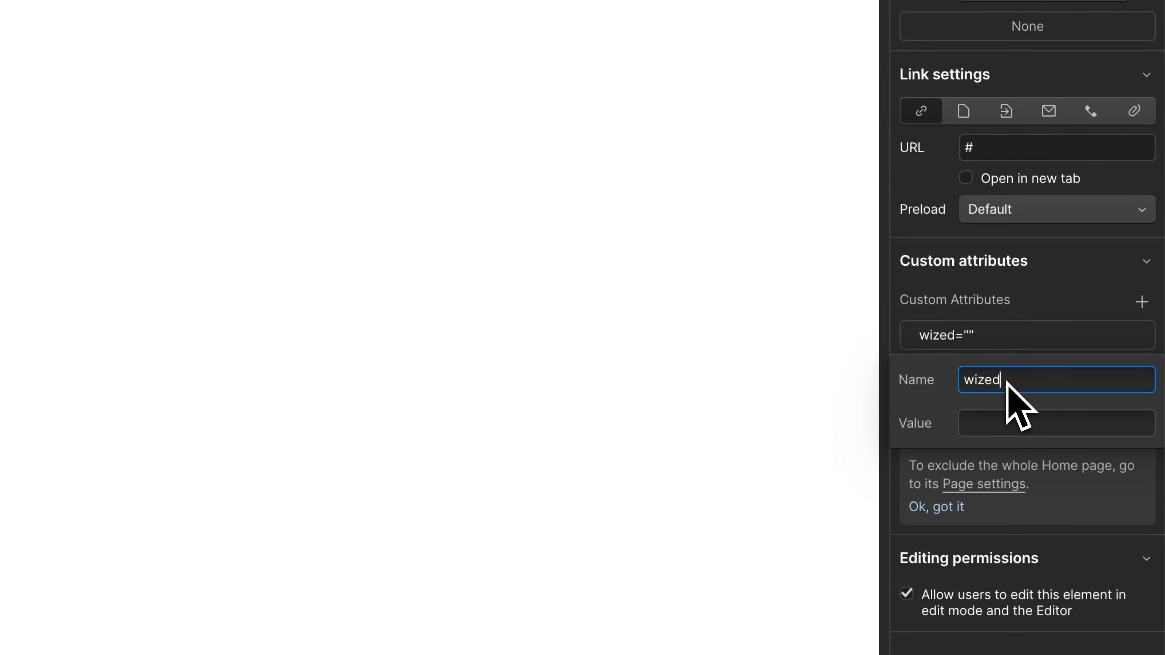
pyautogui.press('Tab')
pyautogui.write('counter')
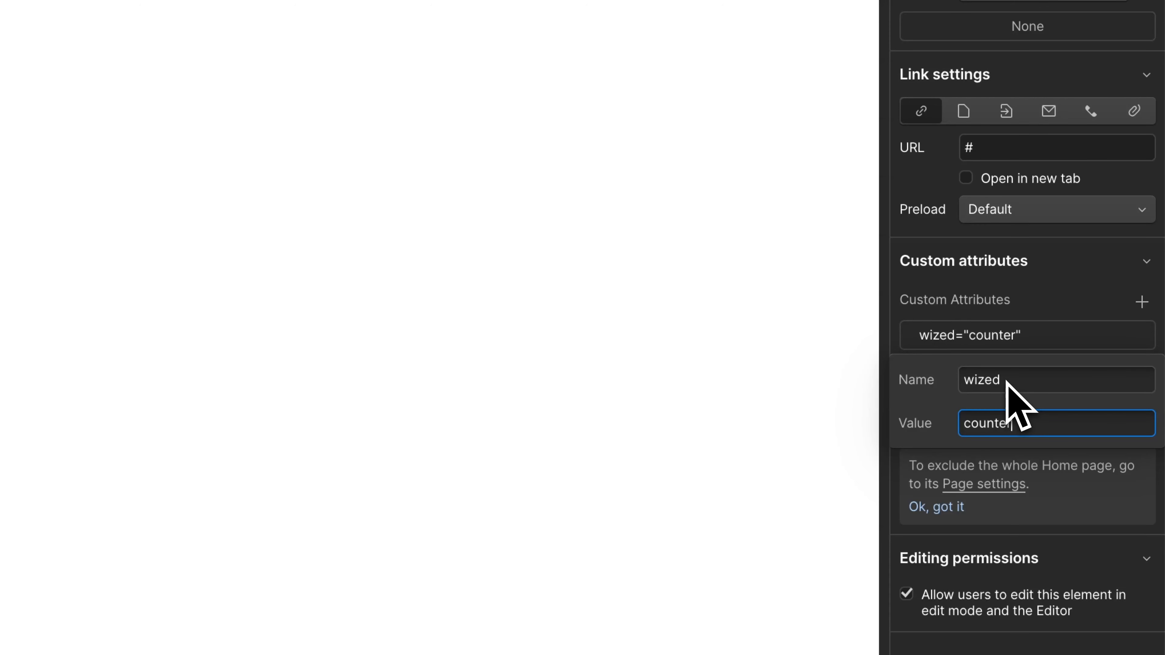
pyautogui.write('_button_increment')
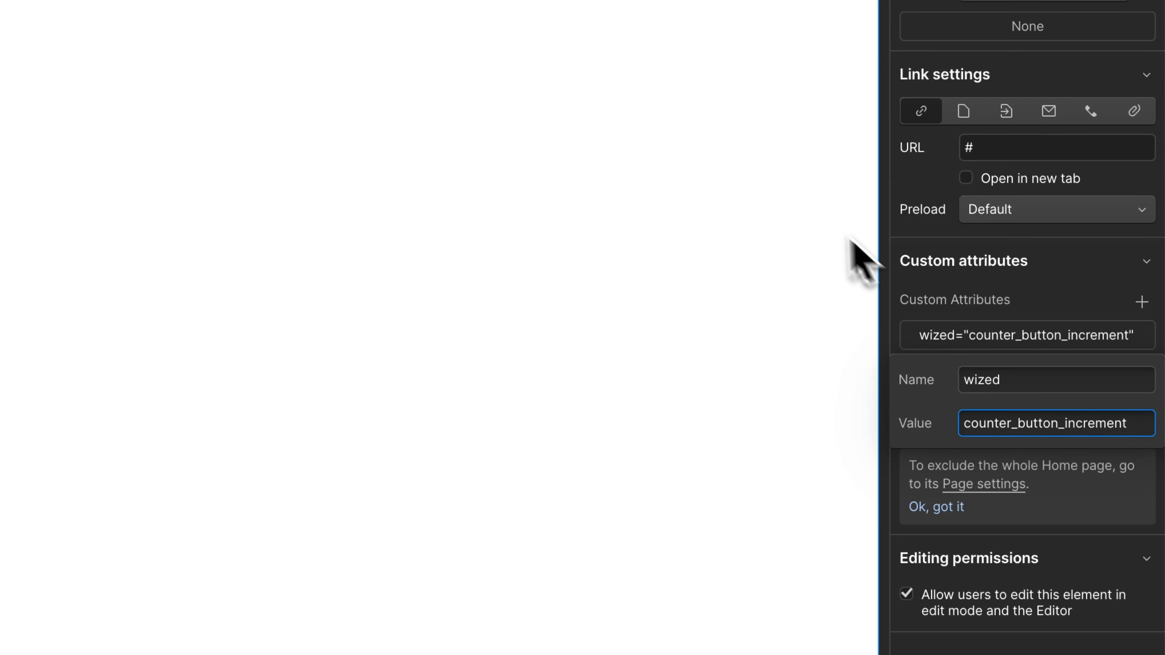
pyautogui.moveTo(1011, 424); pyautogui.dragTo(1050, 425)
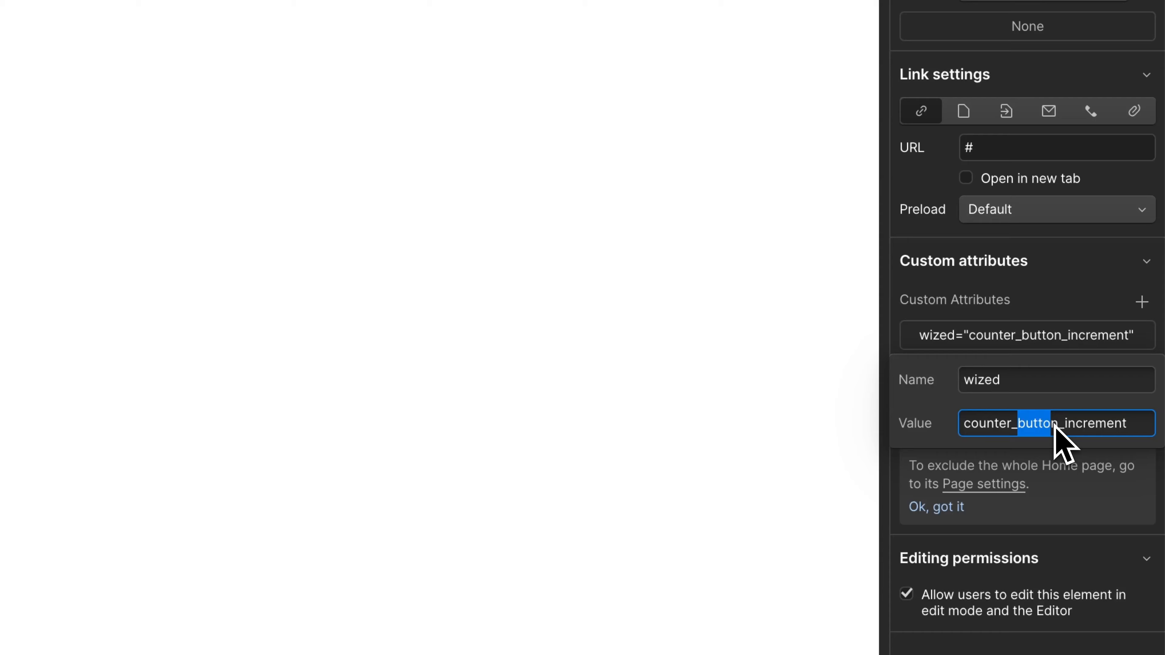
pyautogui.moveTo(1148, 427); pyautogui.dragTo(1067, 425)
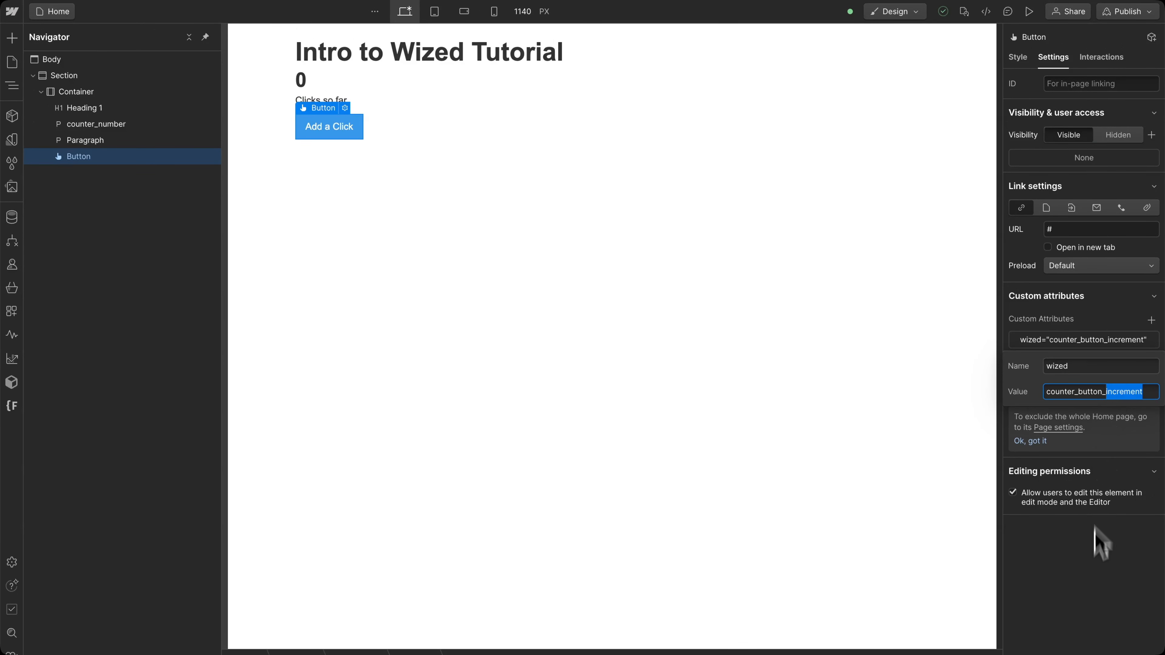
pyautogui.click(1093, 569)
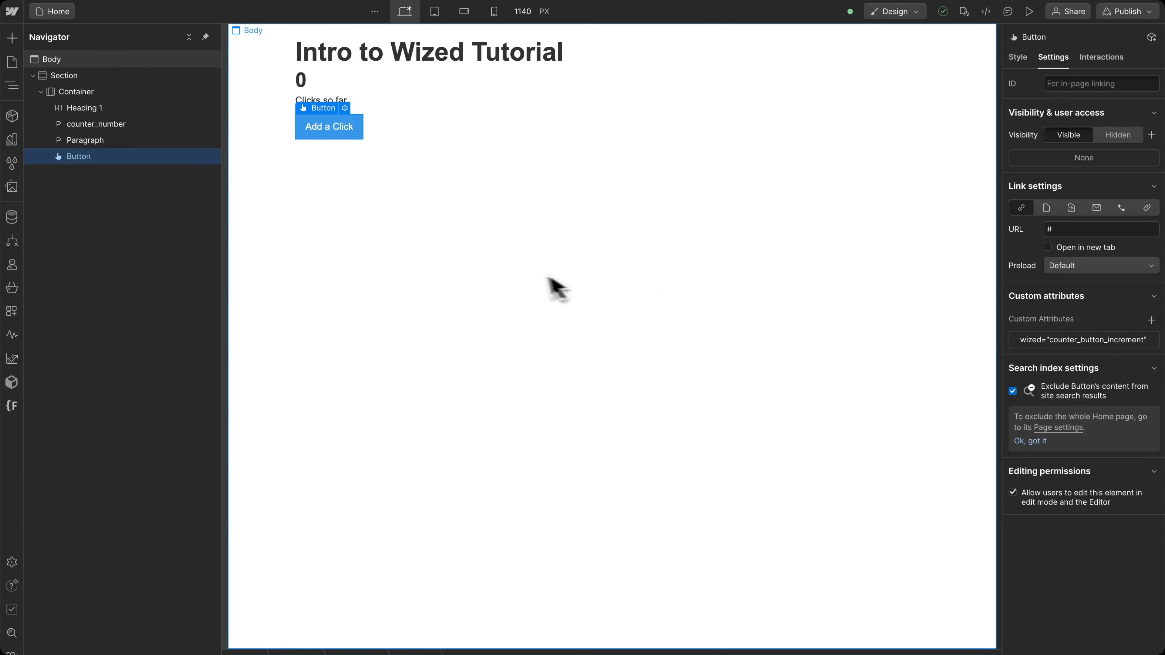
# Publish the Wized Intro Tutorial site's changes to staging.
pyautogui.click(1125, 13)
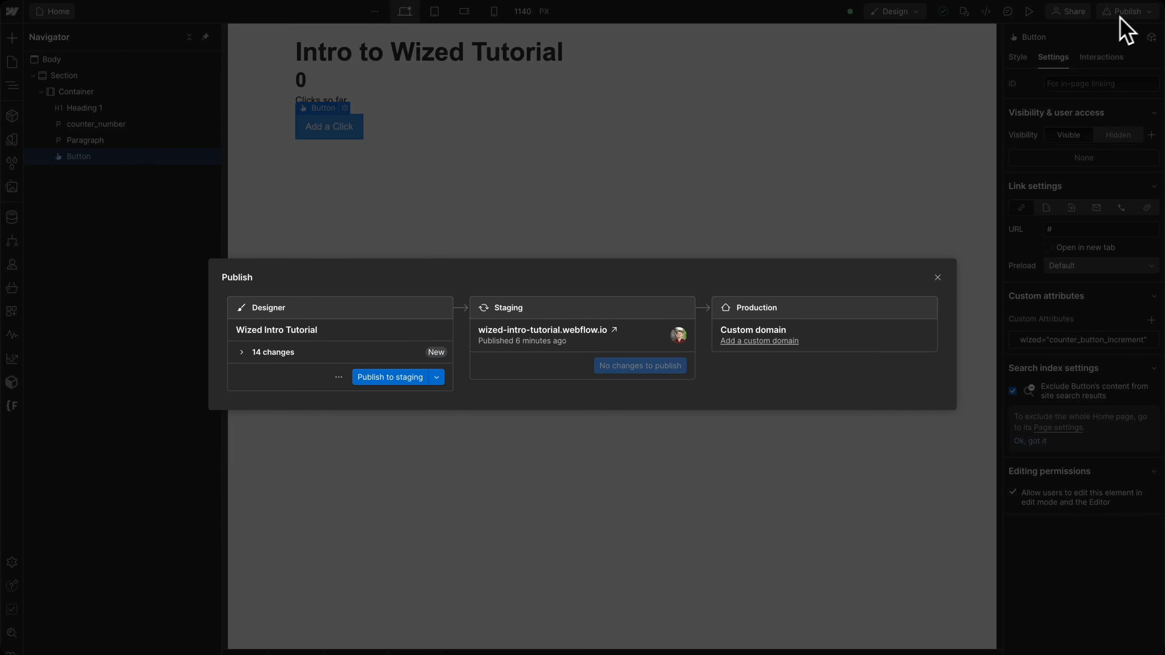
pyautogui.click(395, 385)
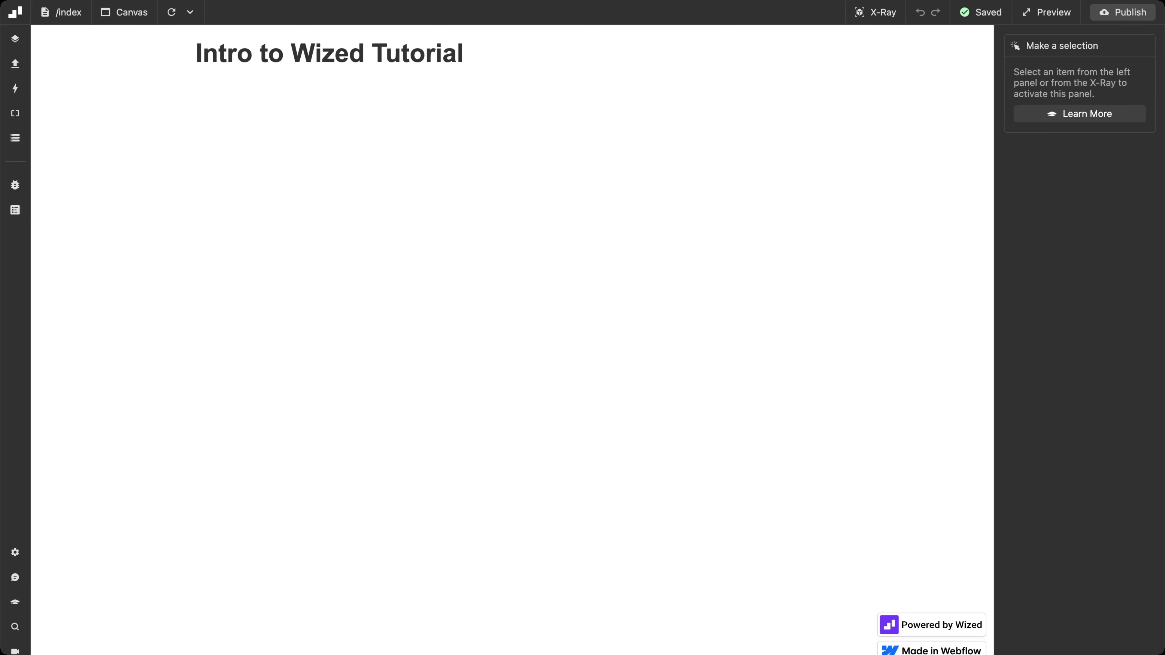
# Reload the published site on the canvas and use X-Ray to inspect the counter_text element's settings and events.
pyautogui.click(172, 13)
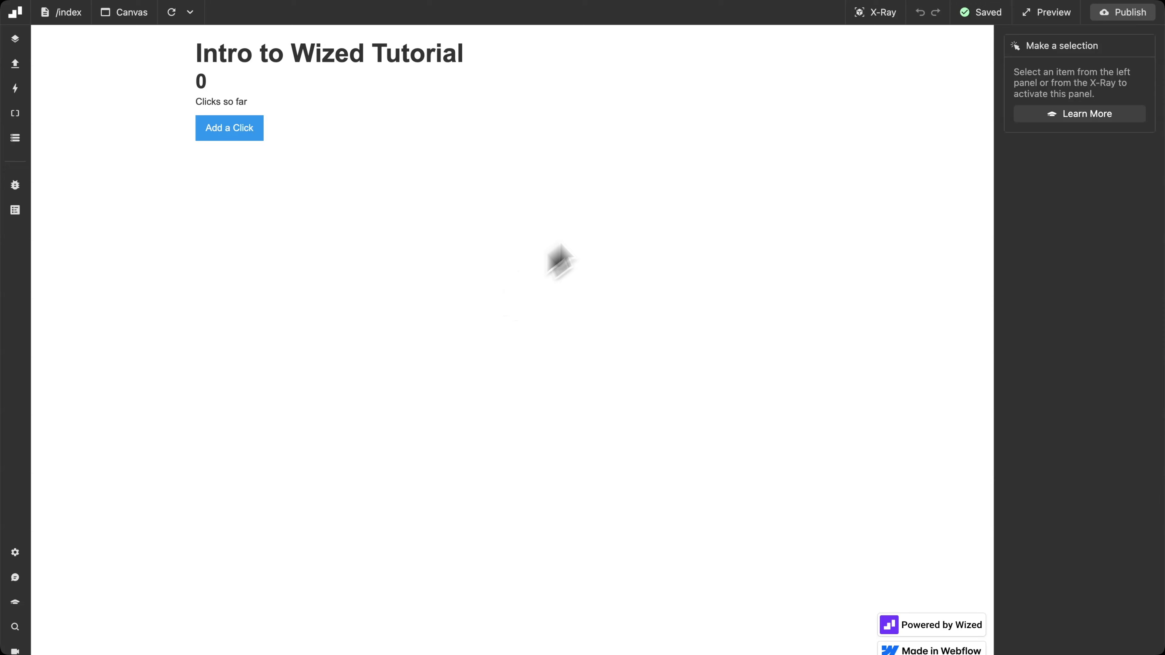
pyautogui.click(873, 19)
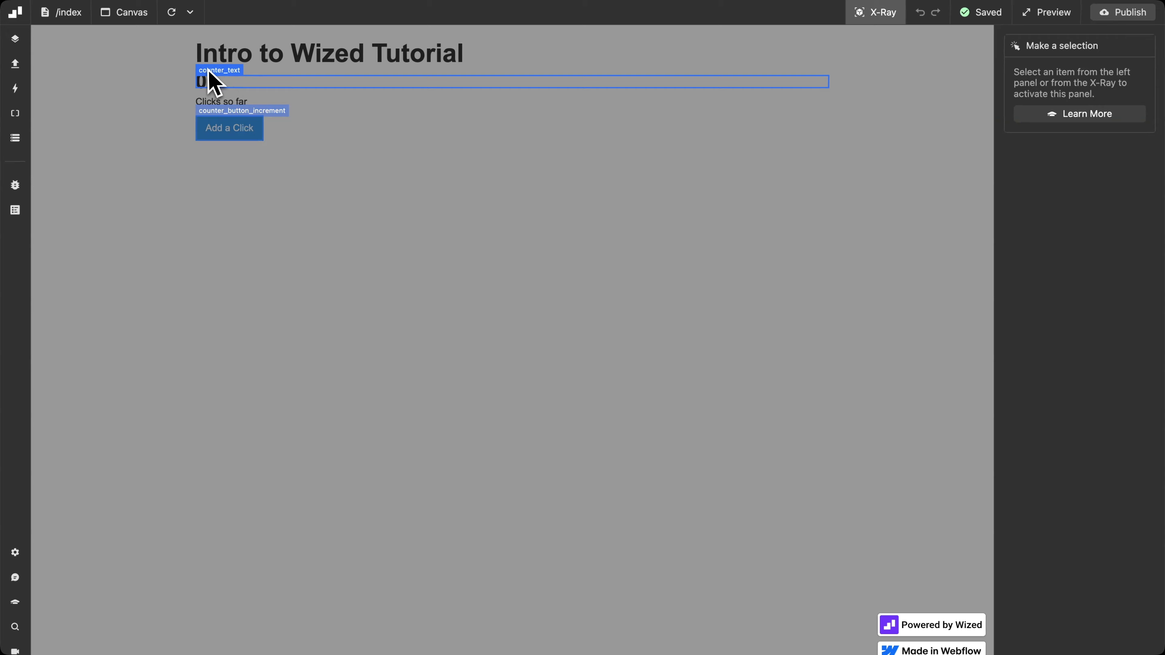
pyautogui.click(881, 22)
pyautogui.click(881, 22)
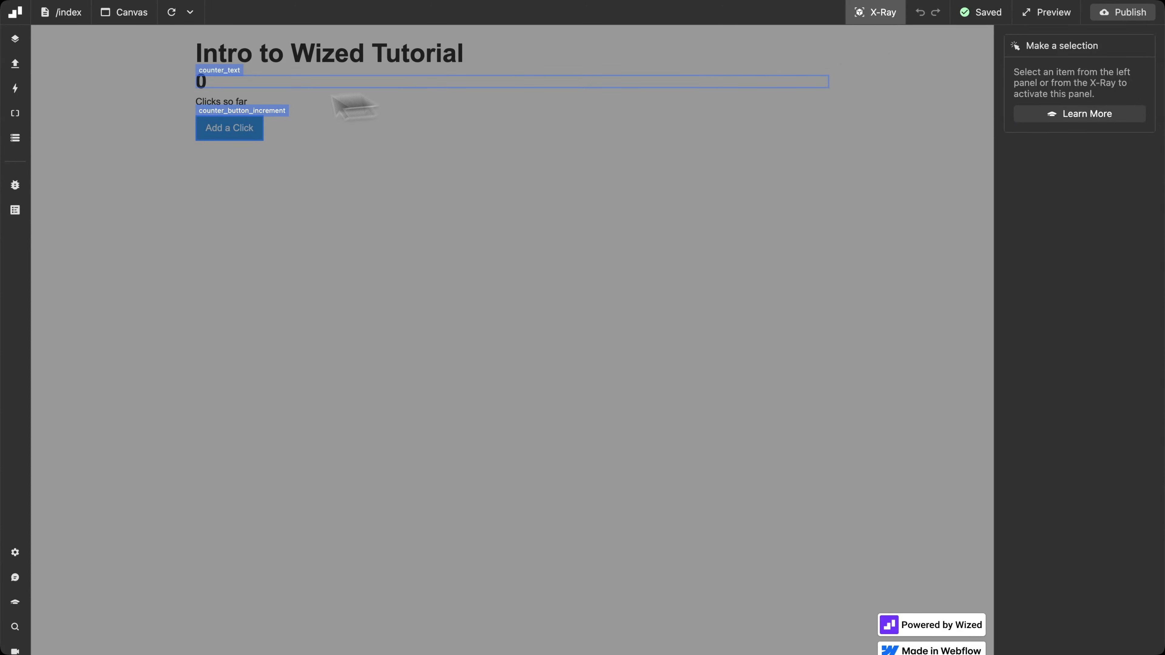
pyautogui.click(226, 85)
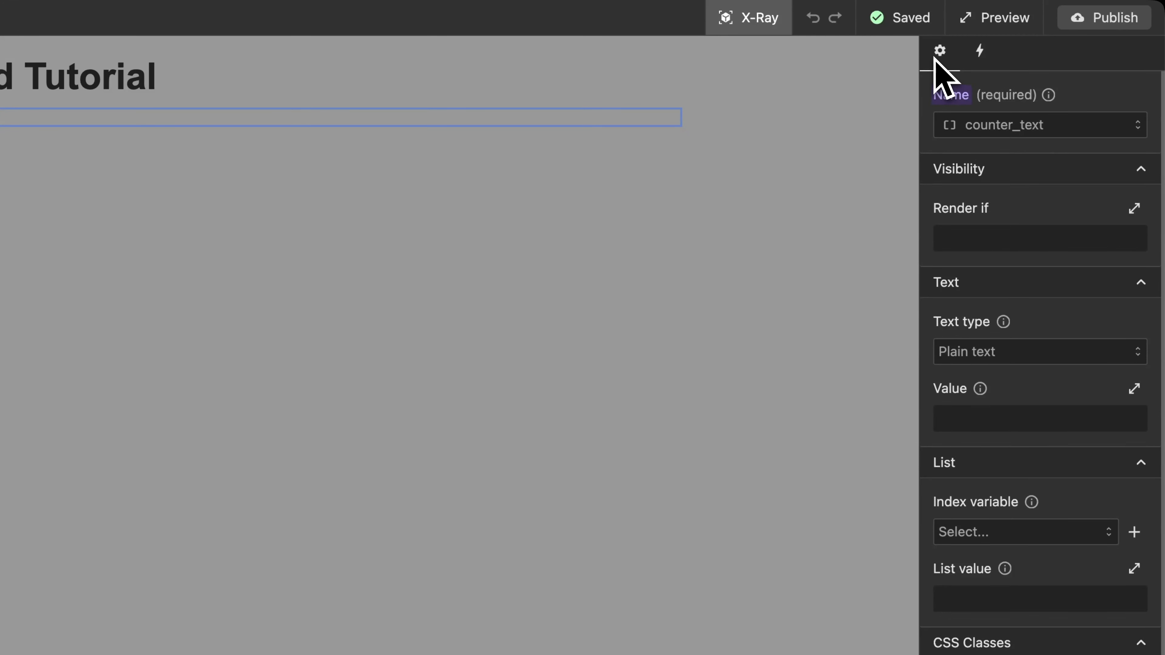
pyautogui.click(980, 53)
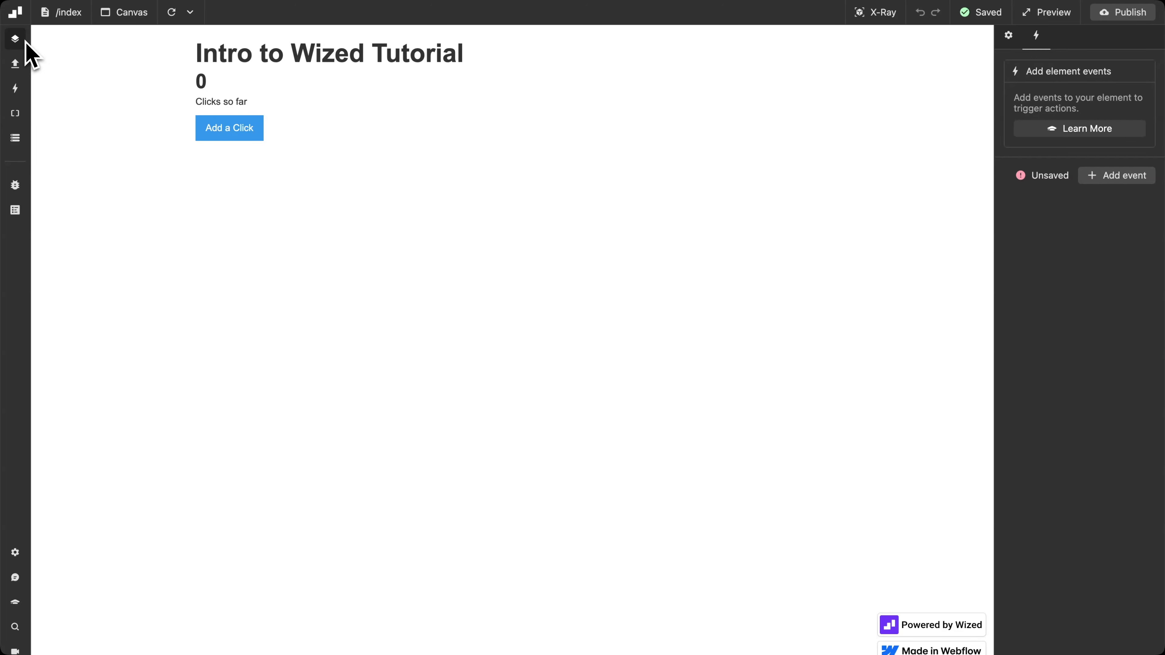
# Look through the project's apps, requests, global events and the Wized elements listed for this page.
pyautogui.click(25, 41)
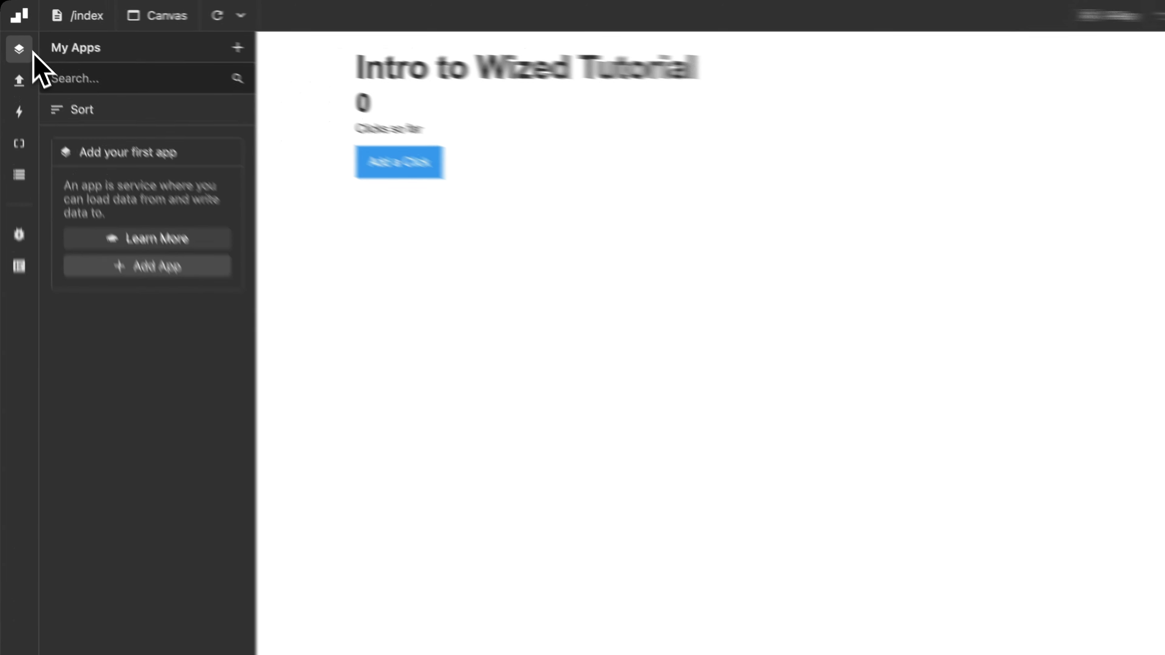
pyautogui.click(32, 94)
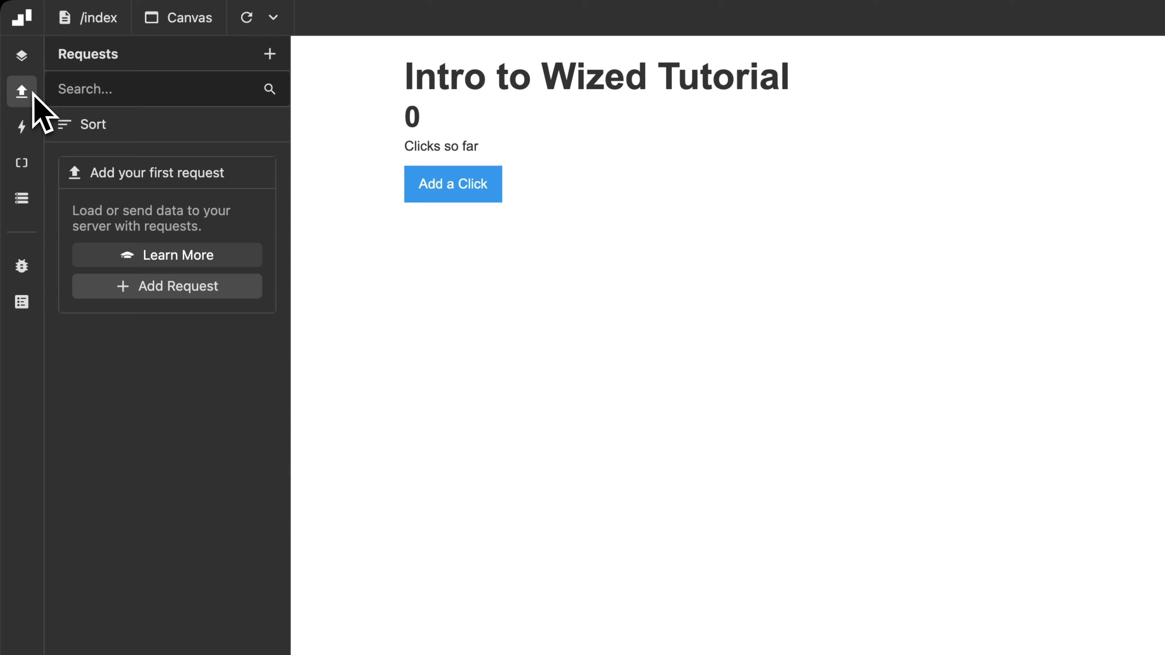
pyautogui.click(26, 61)
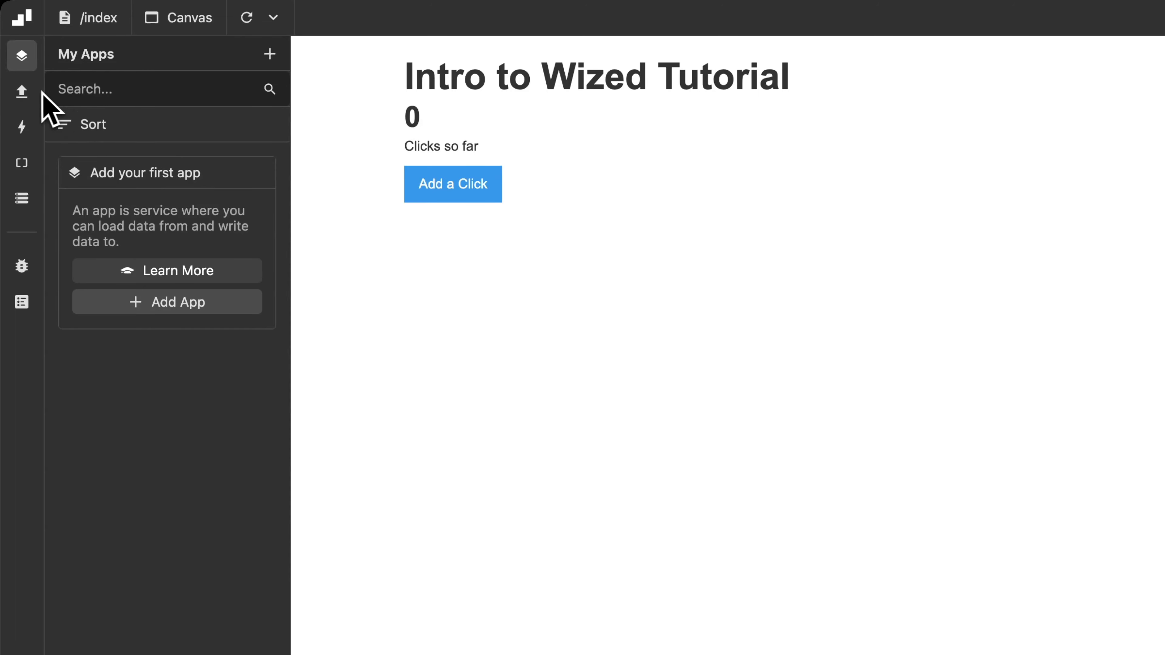
pyautogui.click(26, 93)
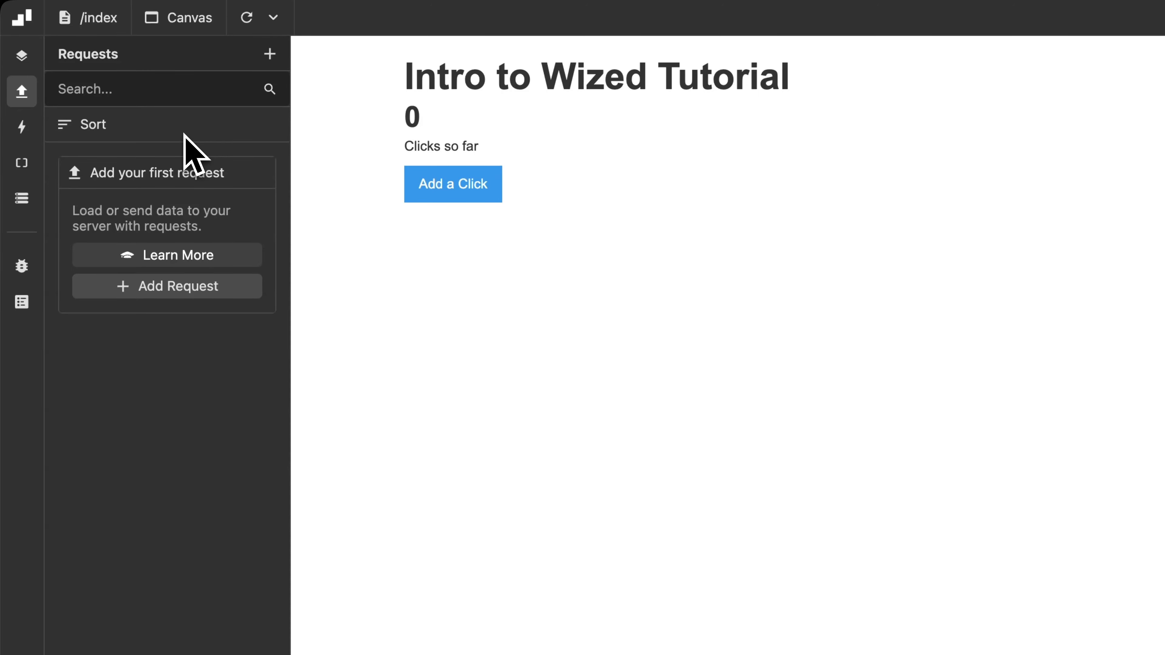
pyautogui.click(21, 140)
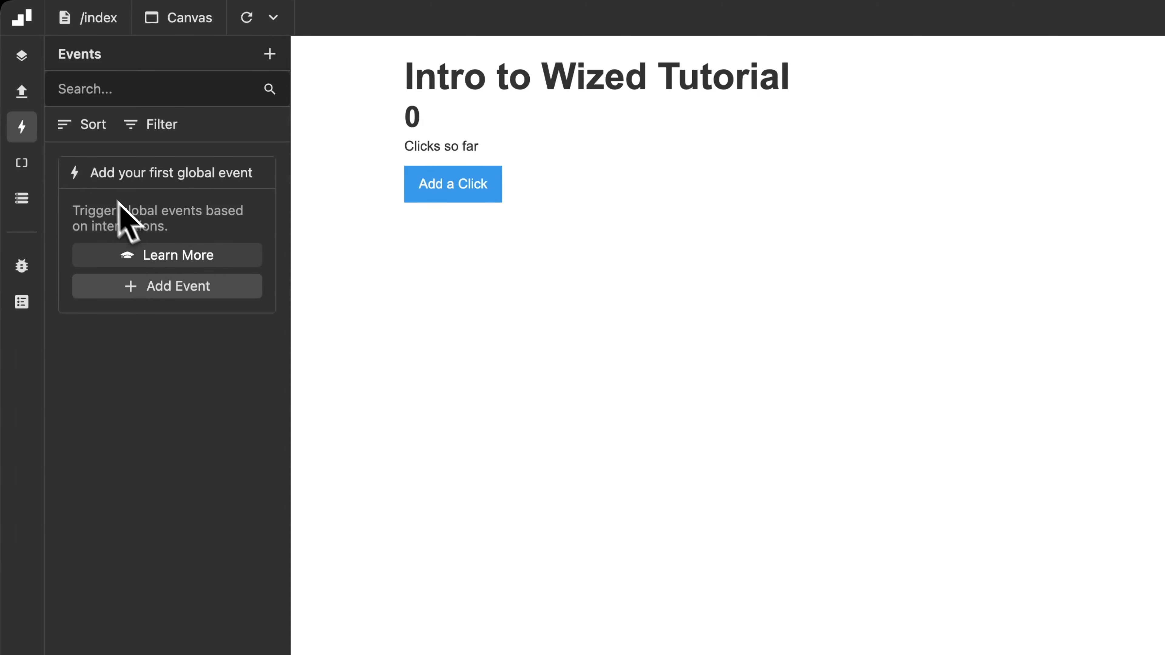
pyautogui.click(23, 163)
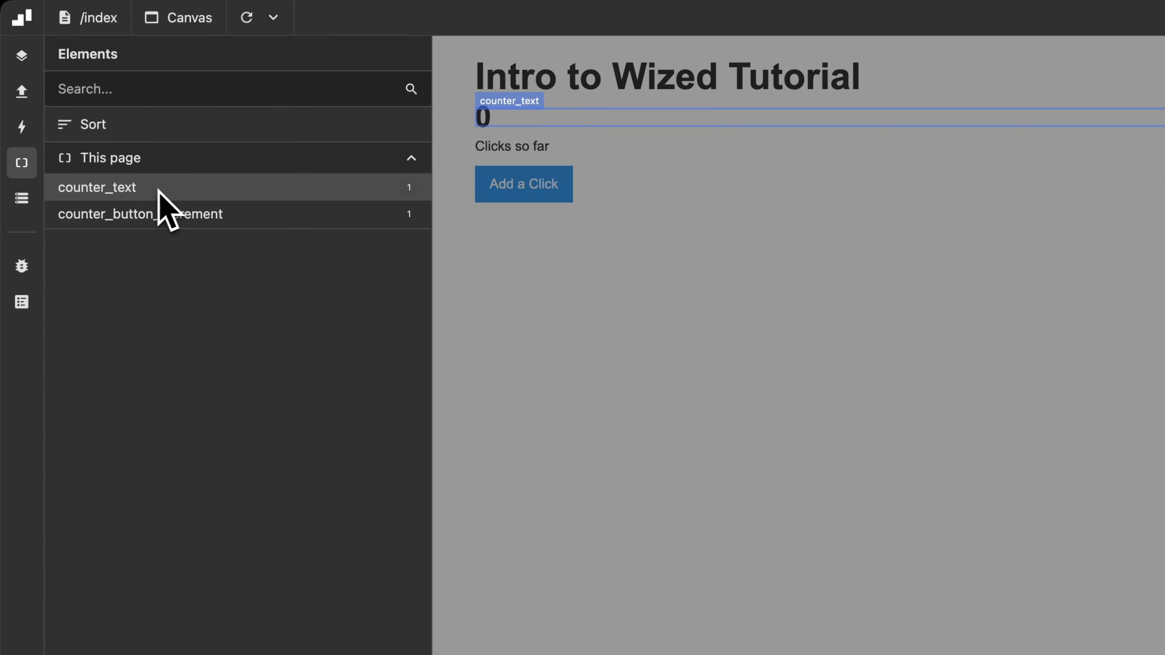
pyautogui.click(170, 191)
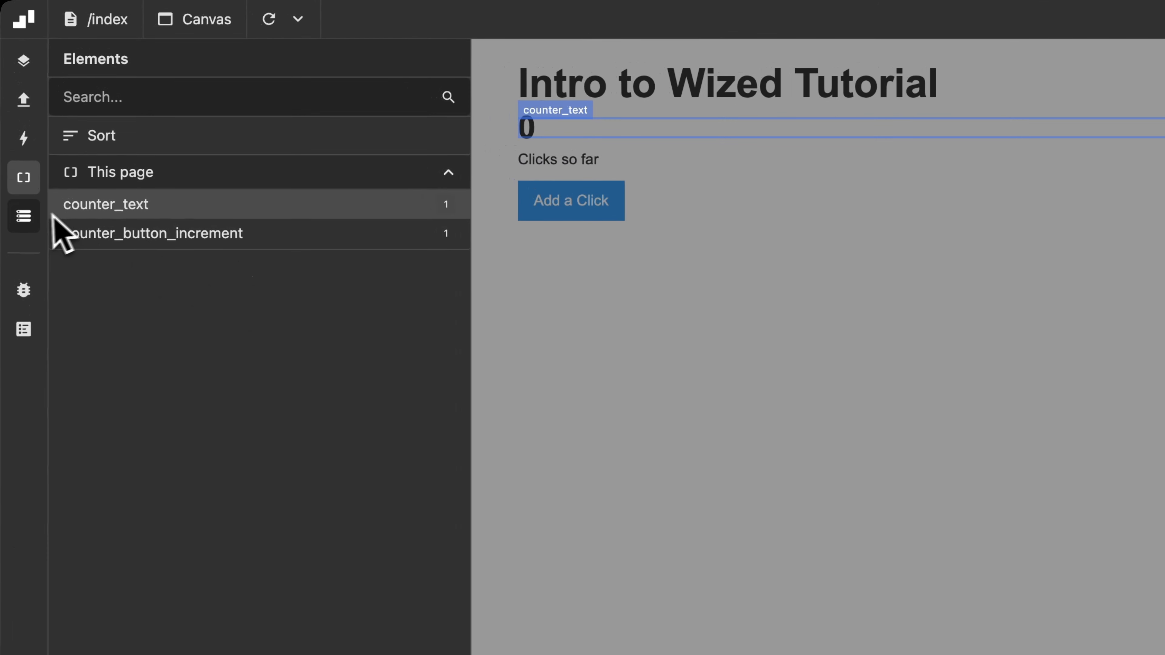
# Add a variable named "counter" to the Data Store.
pyautogui.click(33, 218)
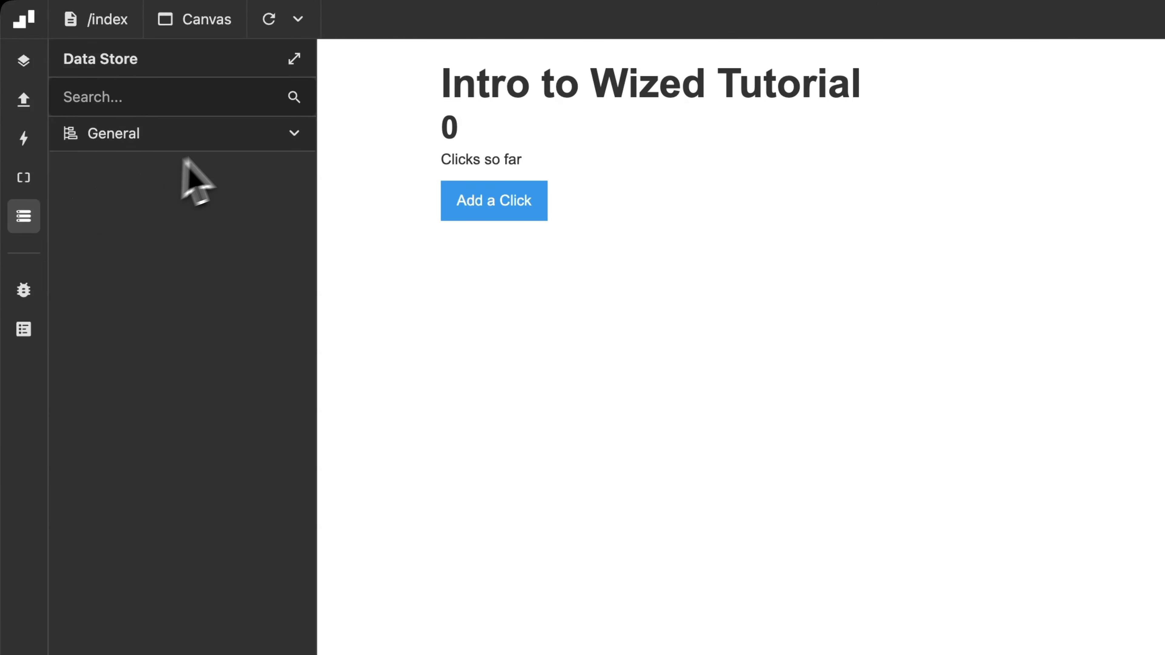
pyautogui.click(293, 133)
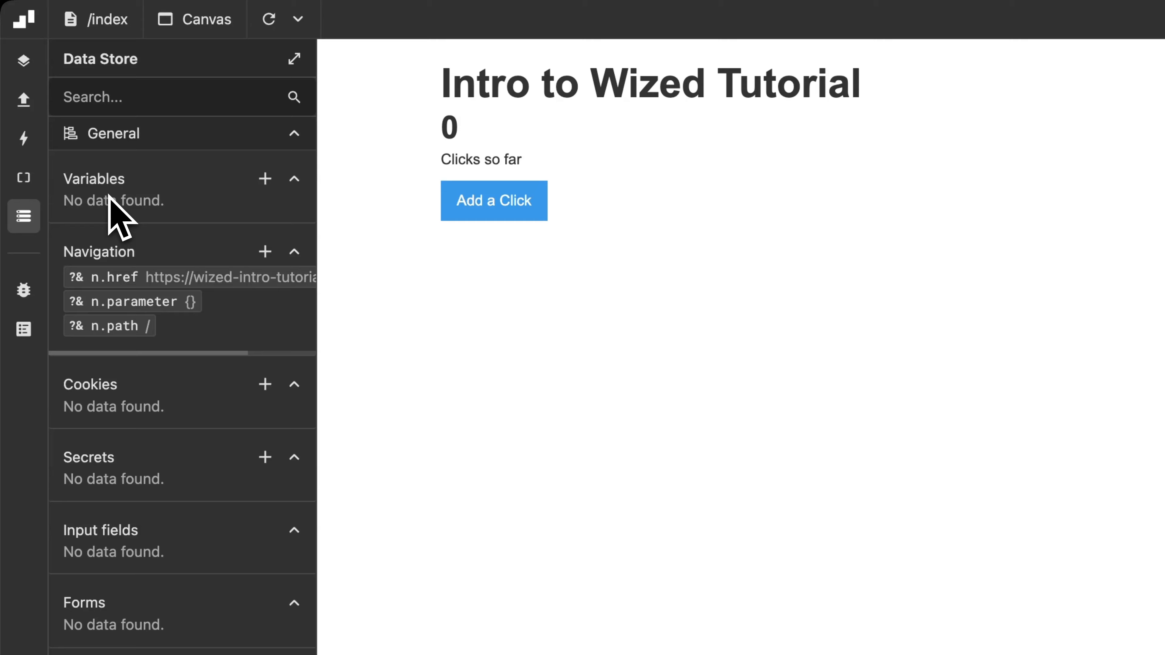
pyautogui.click(265, 179)
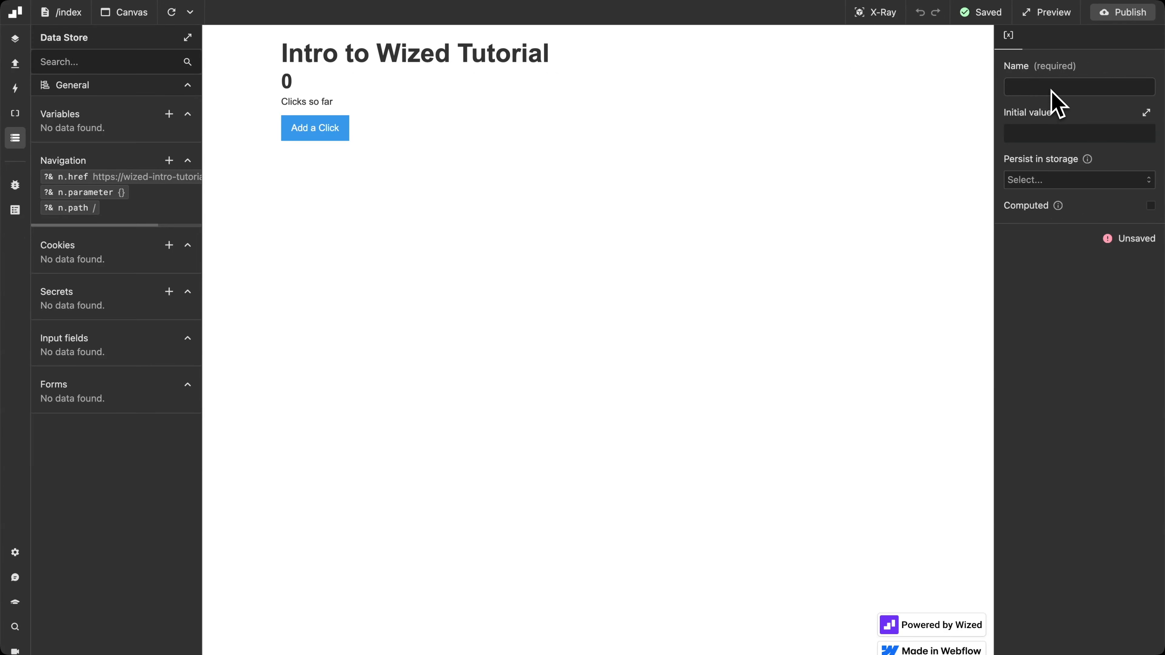
pyautogui.click(1052, 89)
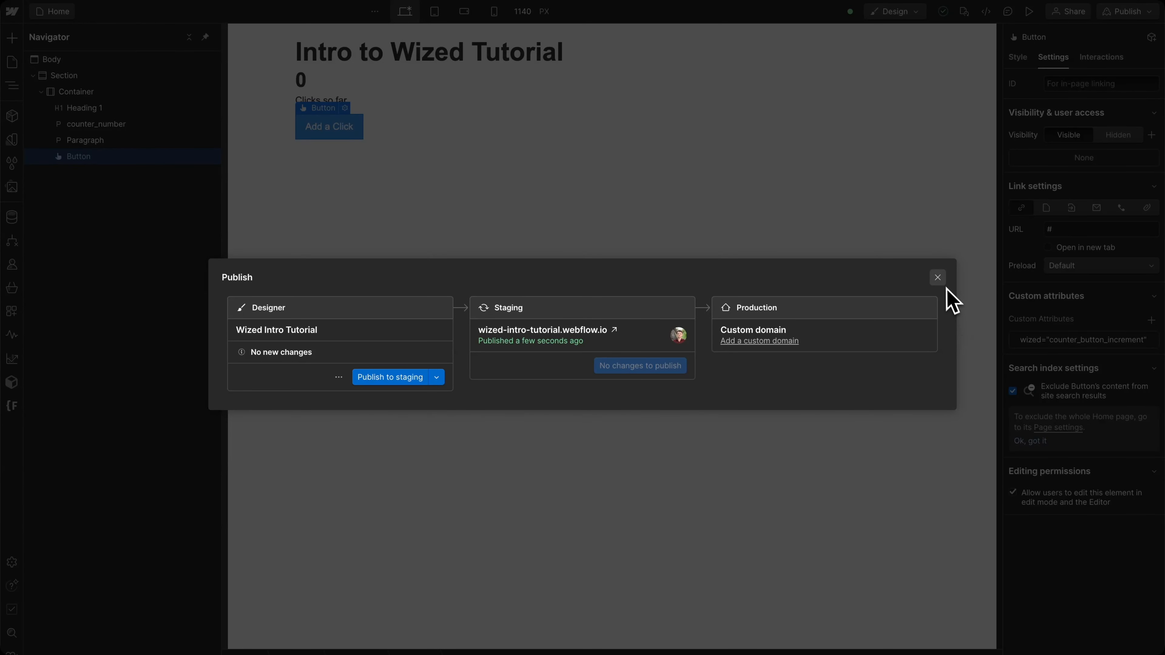
pyautogui.click(938, 278)
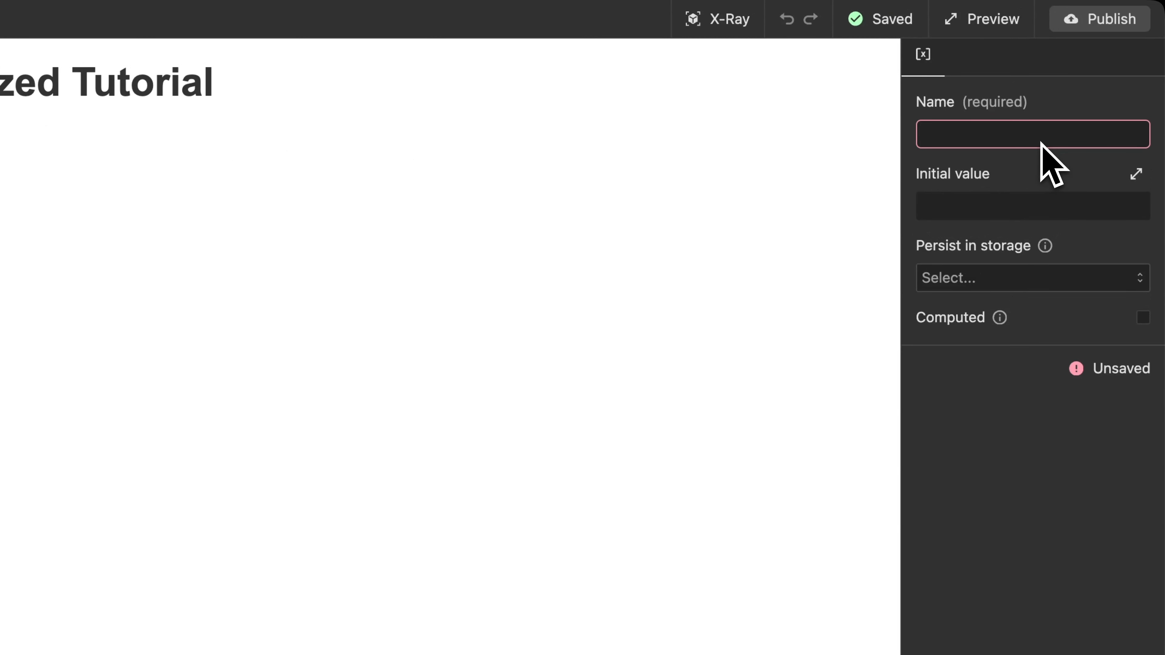
pyautogui.write('counter')
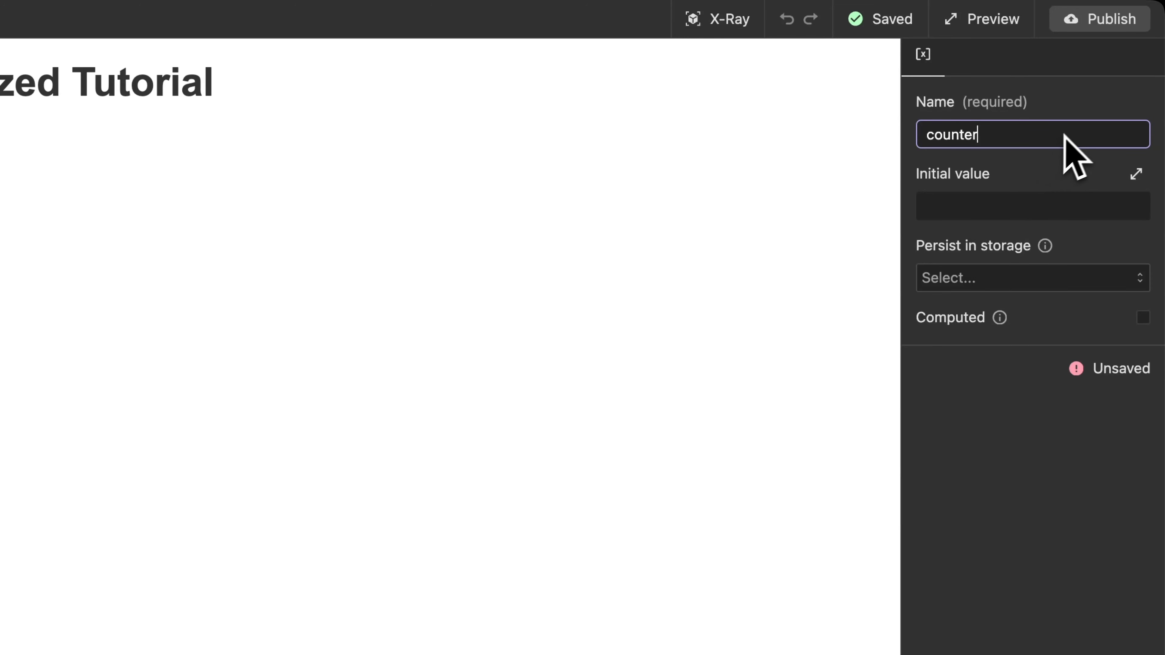
pyautogui.press('Return')
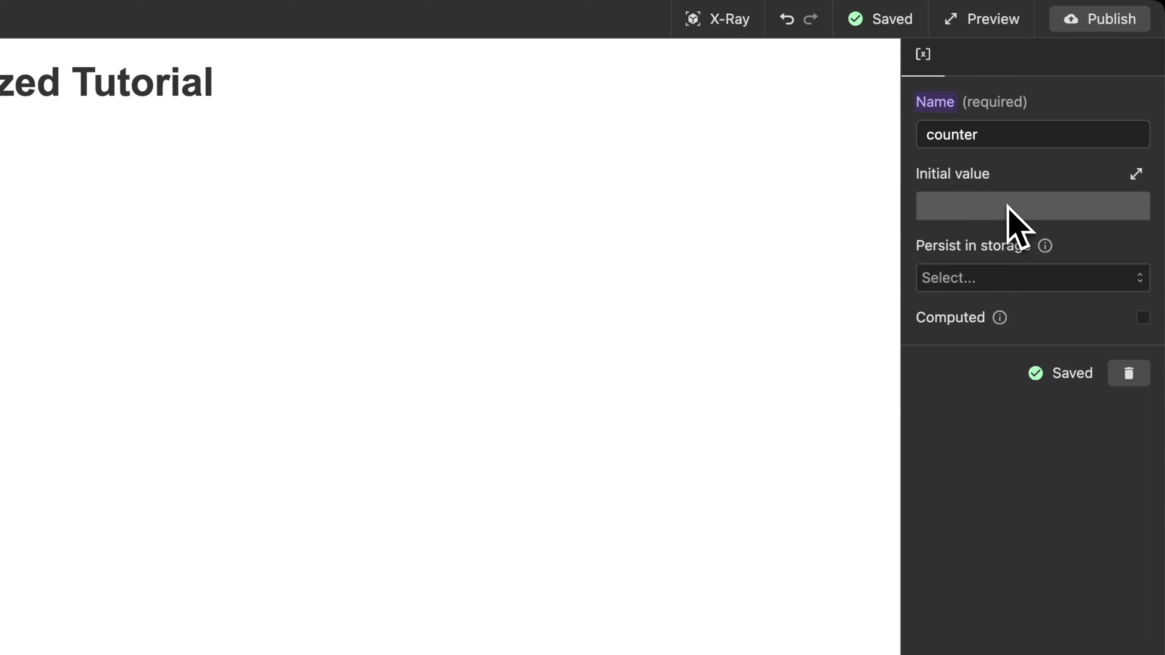
# Enter 0 without a return statement as the counter variable's initial value function and run it.
pyautogui.click(1009, 207)
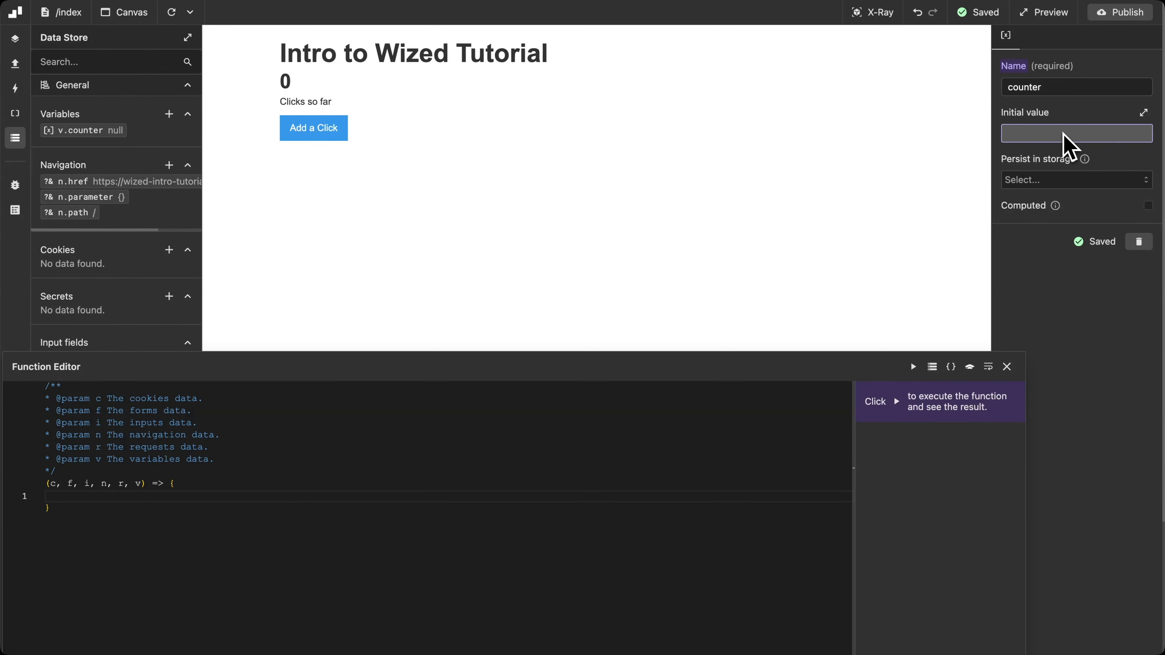
pyautogui.moveTo(619, 372); pyautogui.dragTo(669, 185)
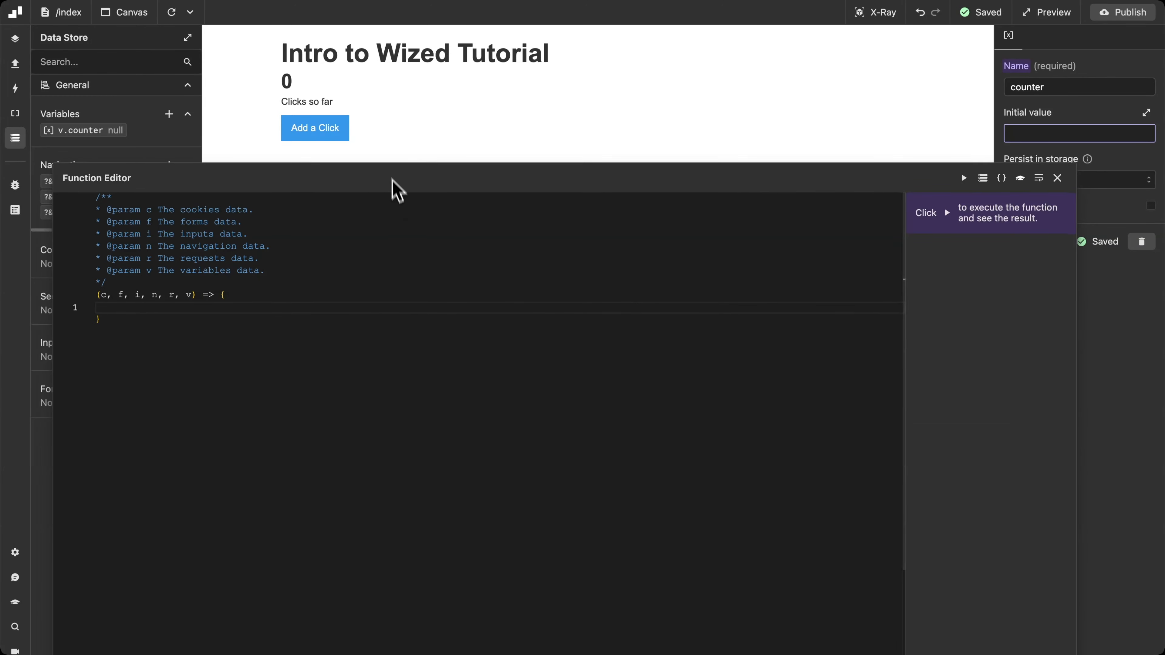
pyautogui.moveTo(396, 182); pyautogui.dragTo(375, 51)
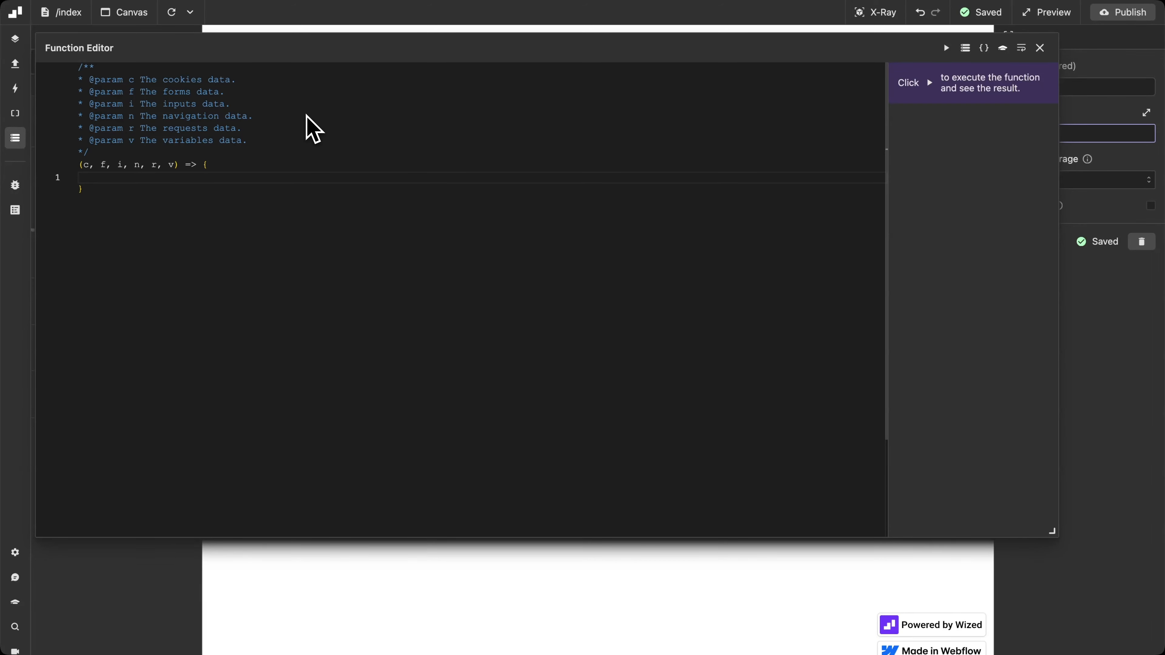
pyautogui.click(214, 181)
pyautogui.moveTo(576, 48)
pyautogui.mouseDown()
pyautogui.moveTo(574, 181)
pyautogui.moveTo(589, 151)
pyautogui.moveTo(574, 48)
pyautogui.mouseUp()
pyautogui.click(147, 179)
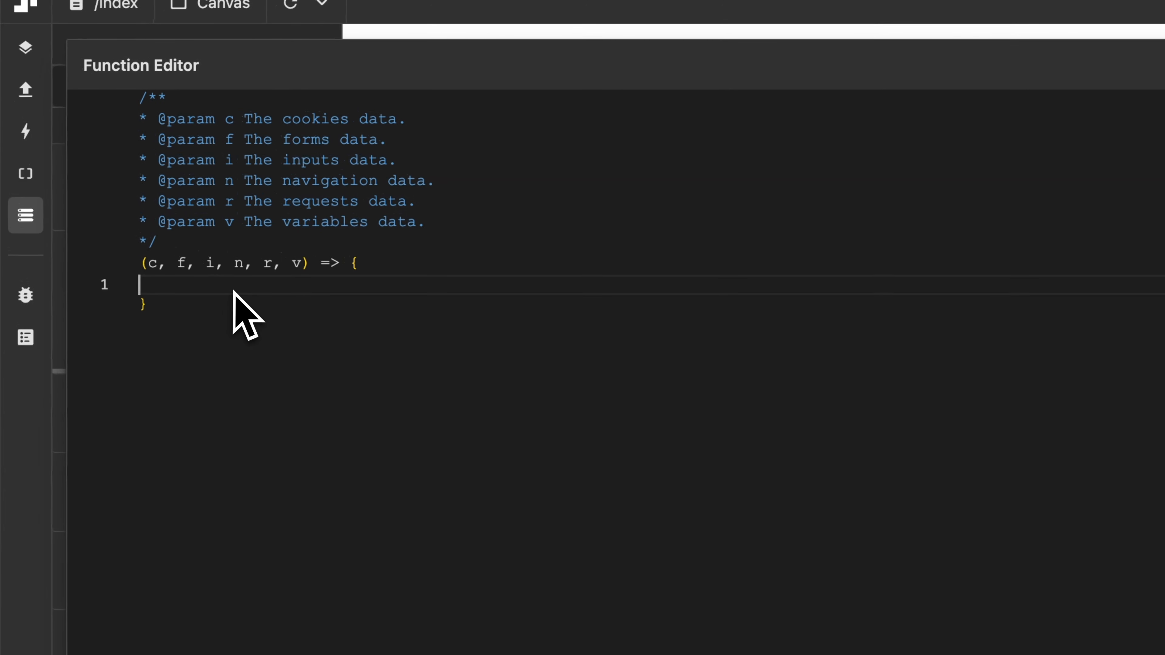
pyautogui.write('0')
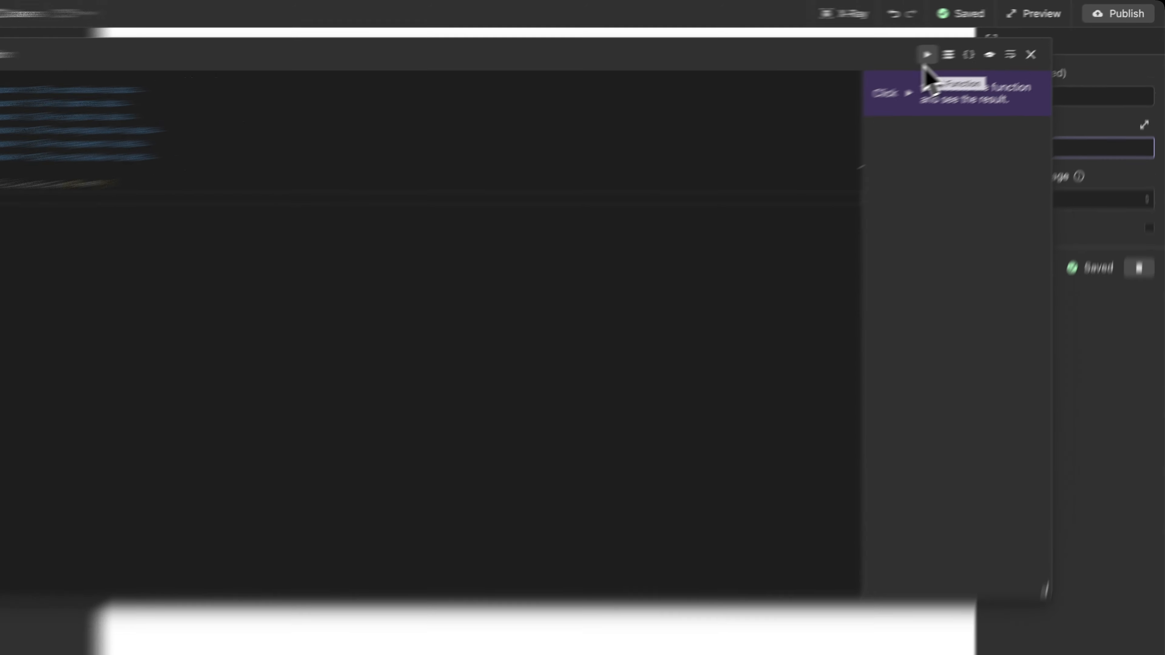
pyautogui.click(947, 49)
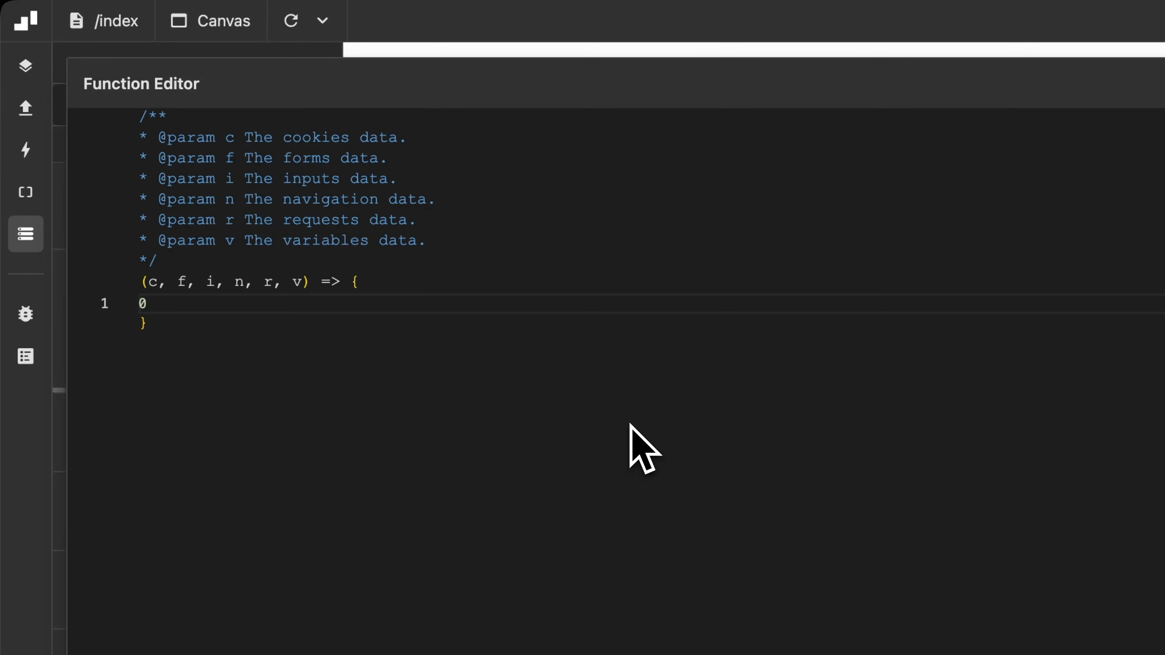
# Replace the initial value function with "a = 3;", "b = 5;" and "return a+b;" on separate lines and run it.
pyautogui.press('BackSpace')
pyautogui.write('a = 3;')
pyautogui.press('Return')
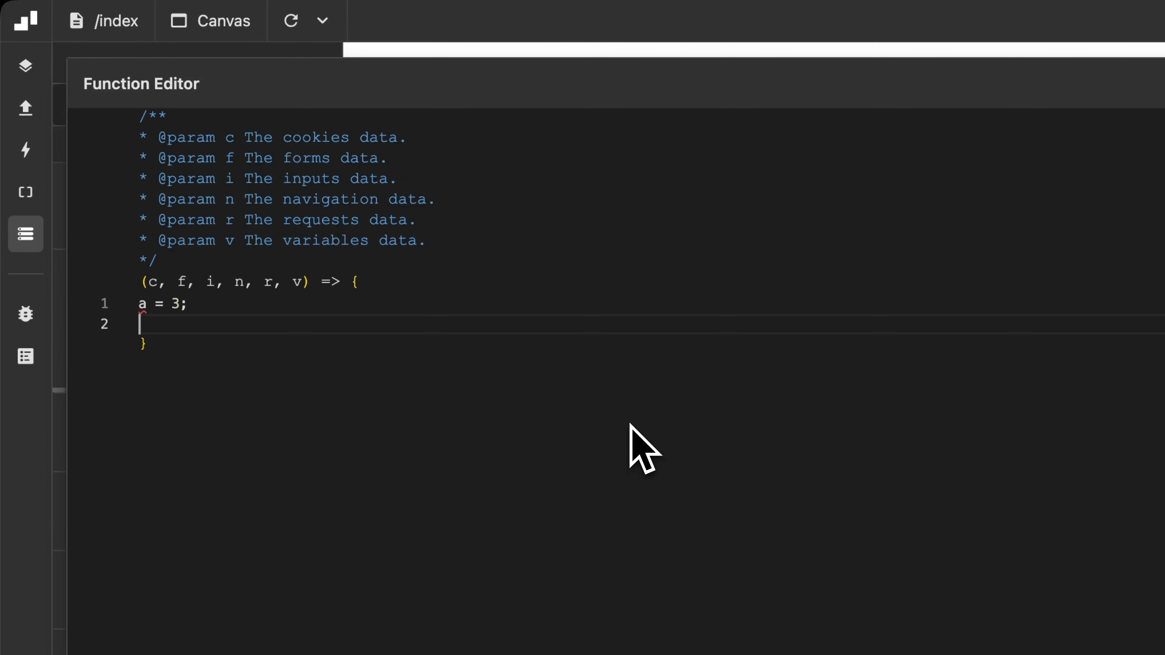
pyautogui.write('b = 5;')
pyautogui.press('Return')
pyautogui.press('Return')
pyautogui.write('ret')
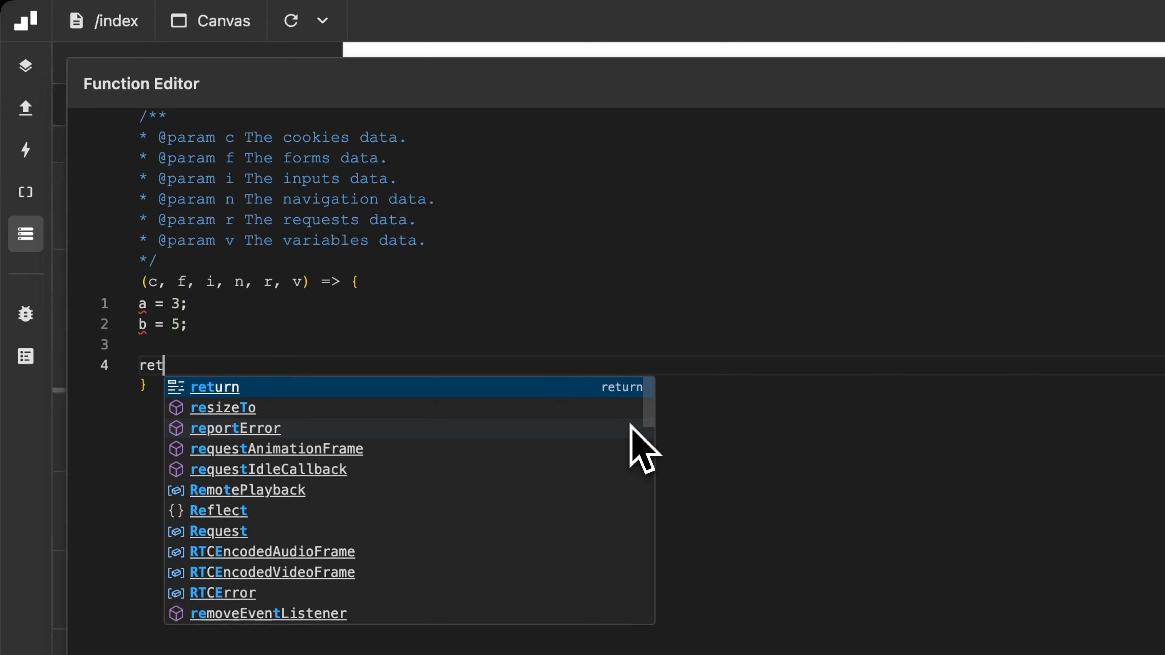
pyautogui.write('urn a+')
pyautogui.press('BackSpace')
pyautogui.press('BackSpace')
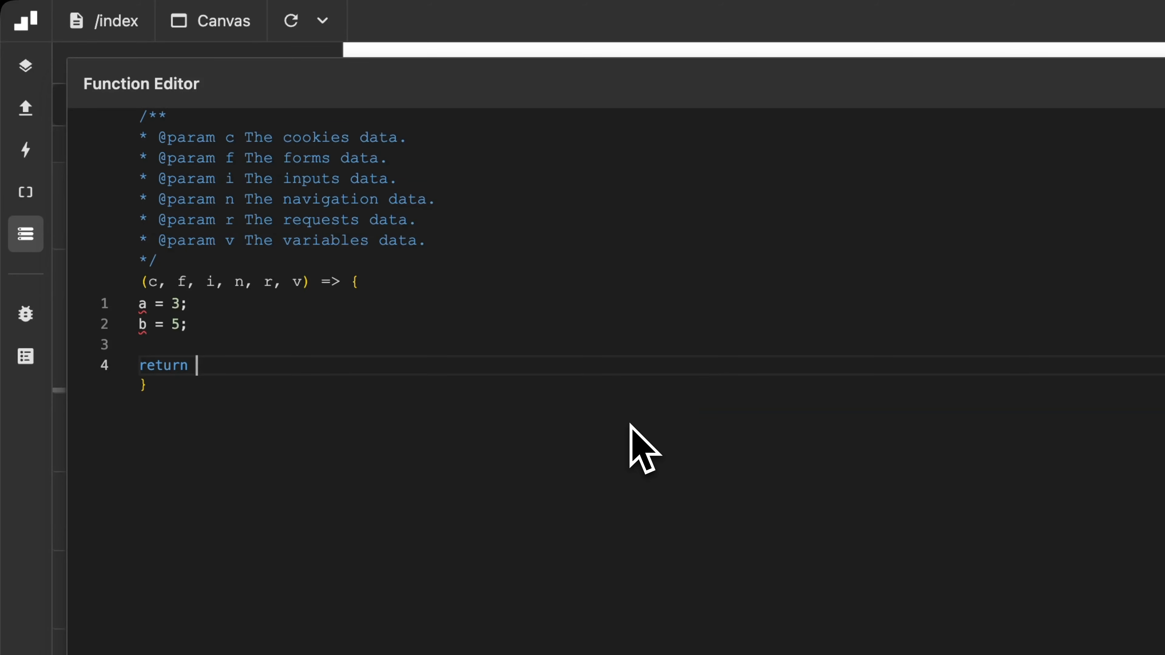
pyautogui.write('a+b;')
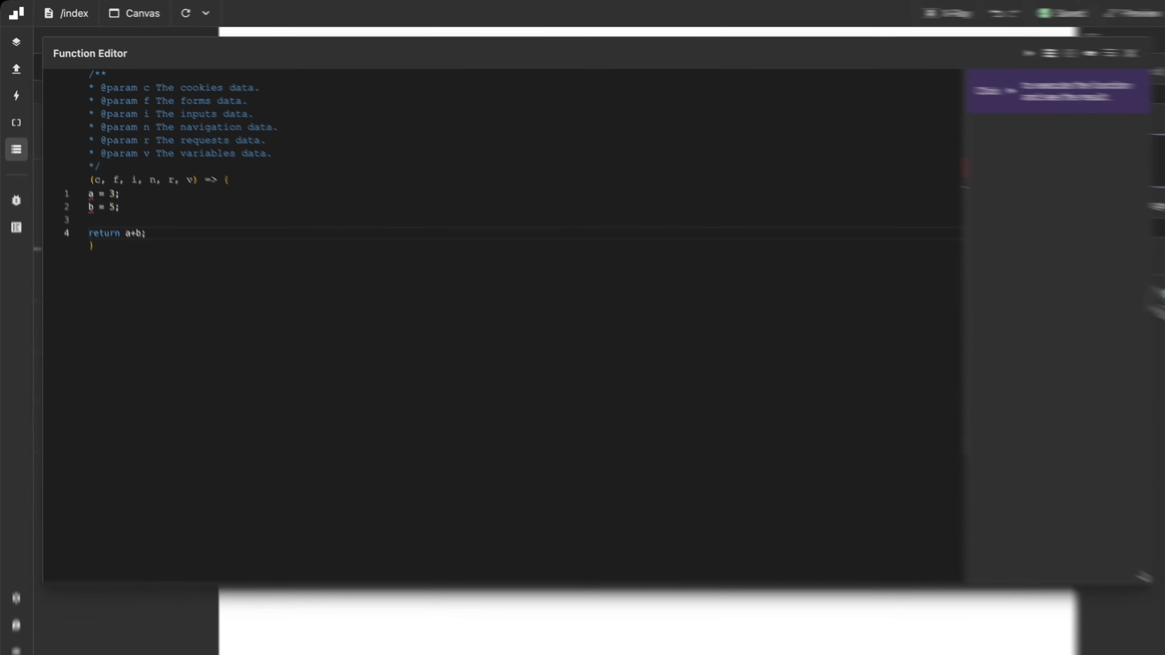
pyautogui.click(1027, 53)
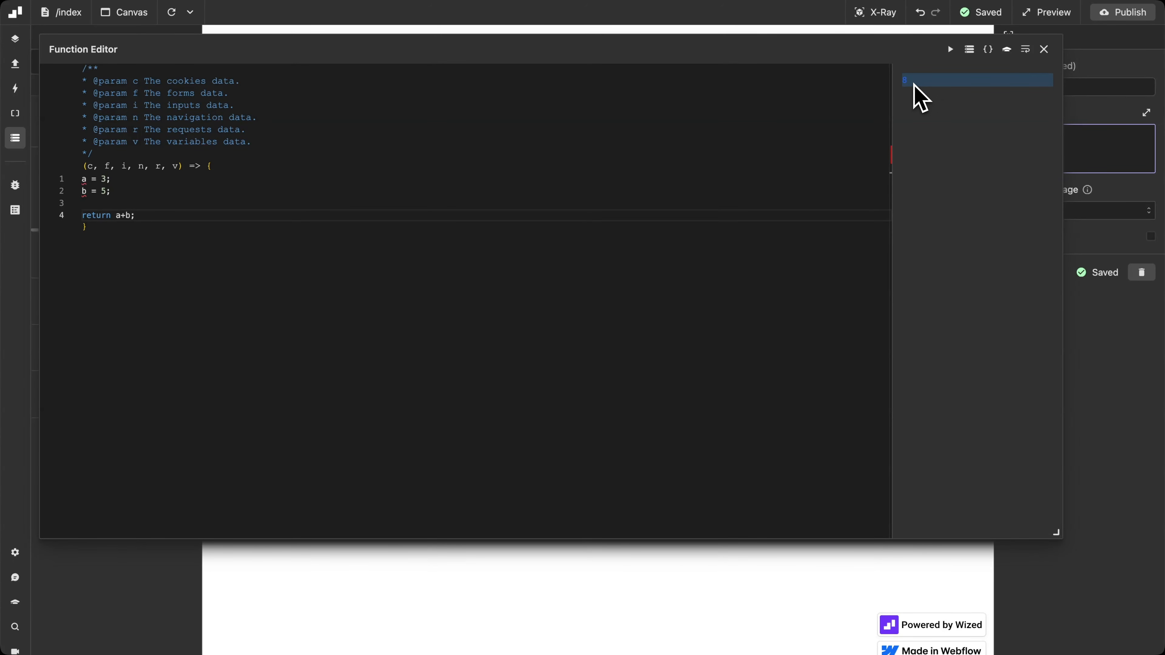
# Remove the "return" keyword before "a+b;" and run the function to test it without a return.
pyautogui.moveTo(117, 217); pyautogui.dragTo(80, 218)
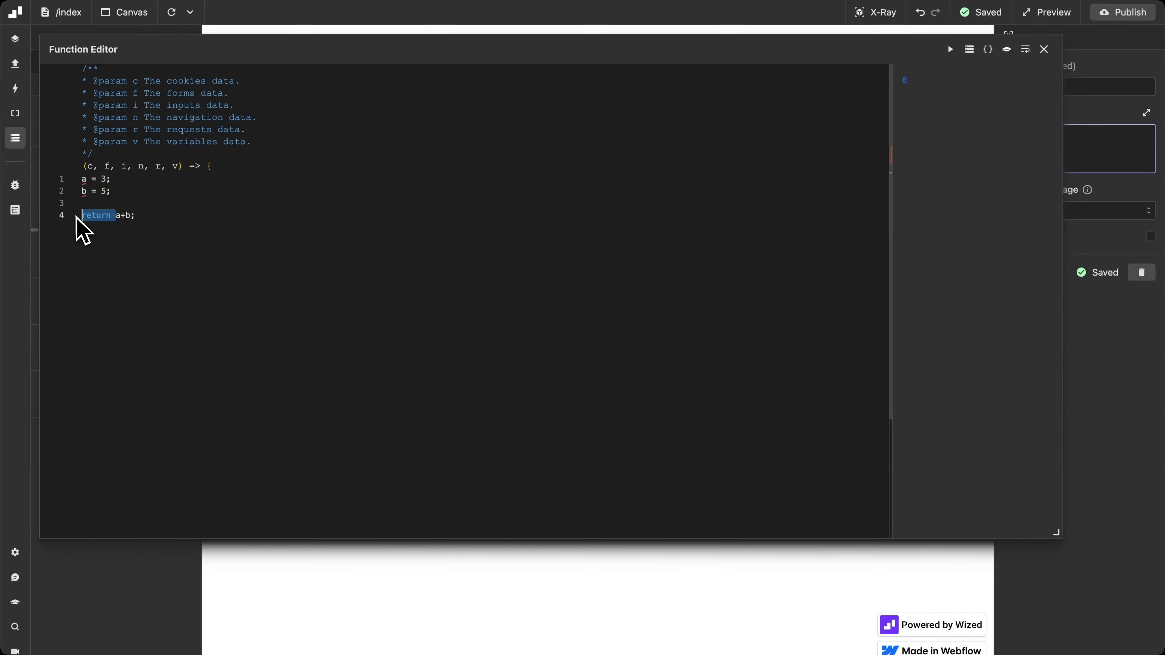
pyautogui.press('BackSpace')
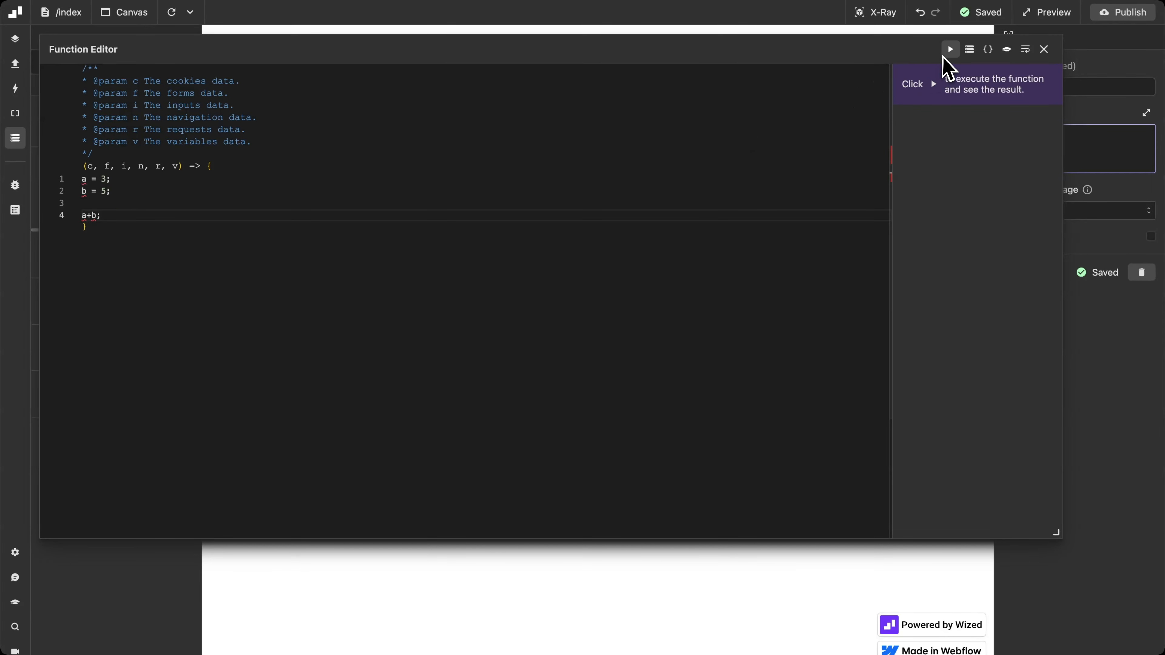
pyautogui.click(948, 53)
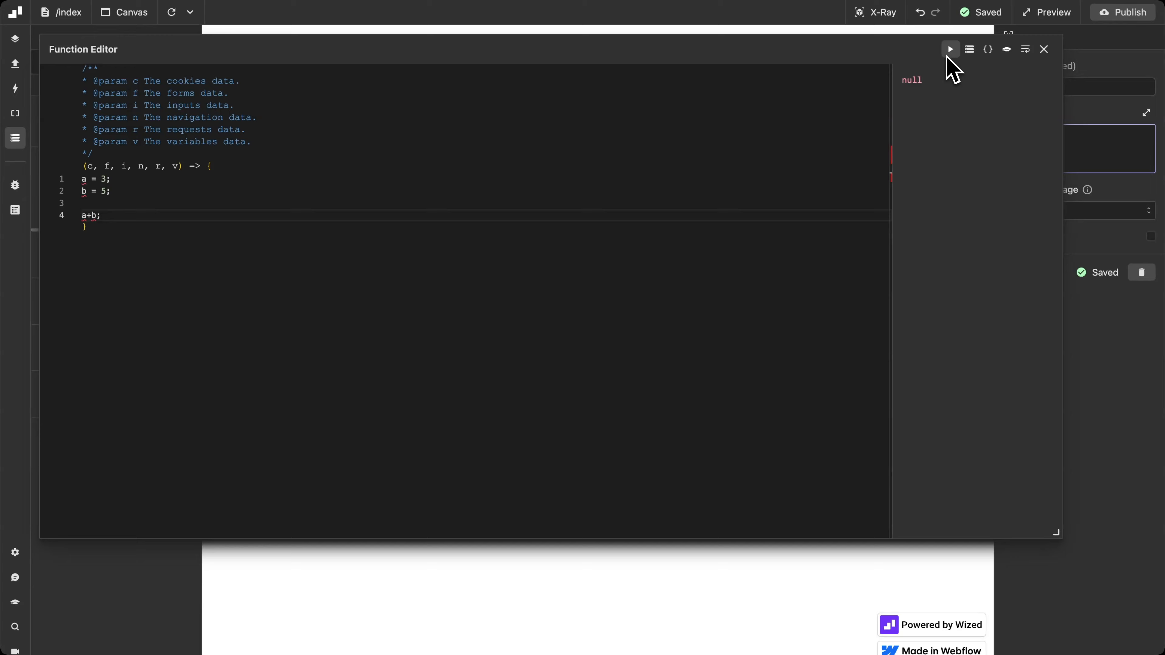
# Restore the "return" keyword before "a+b;" and run the function again.
pyautogui.click(83, 215)
pyautogui.write('retu')
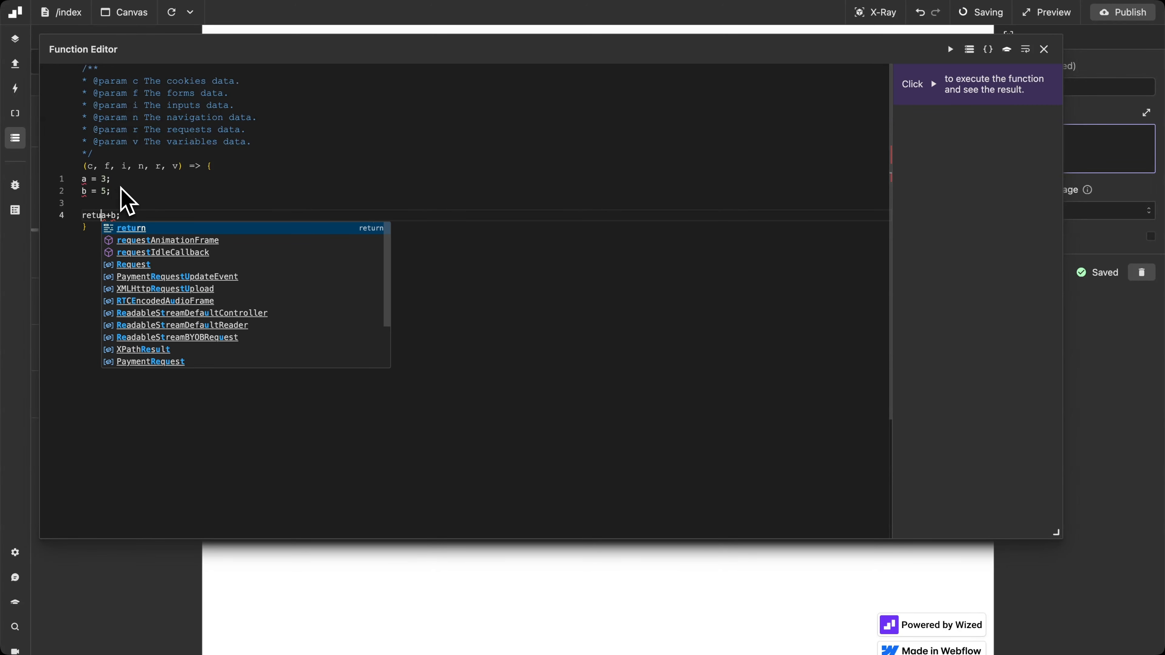
pyautogui.press('Return')
pyautogui.click(949, 49)
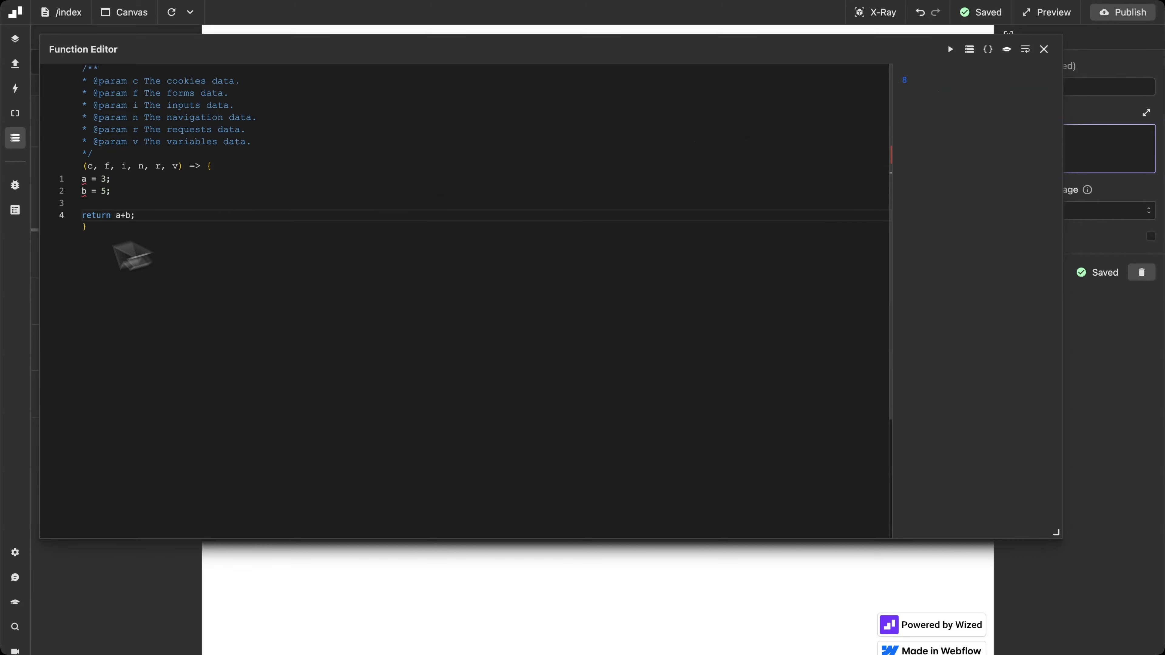
# Replace the counter variable's initial value function with "return 0", run it and close the function editor.
pyautogui.moveTo(136, 215); pyautogui.dragTo(126, 193)
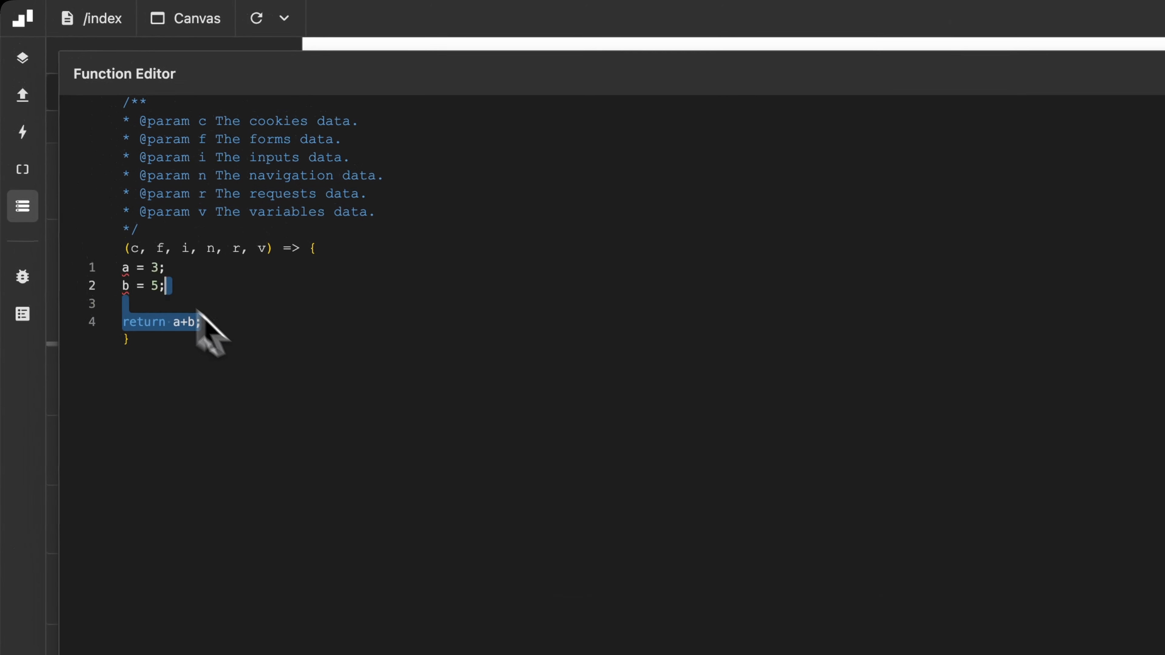
pyautogui.moveTo(200, 321); pyautogui.dragTo(124, 268)
pyautogui.write('return 0')
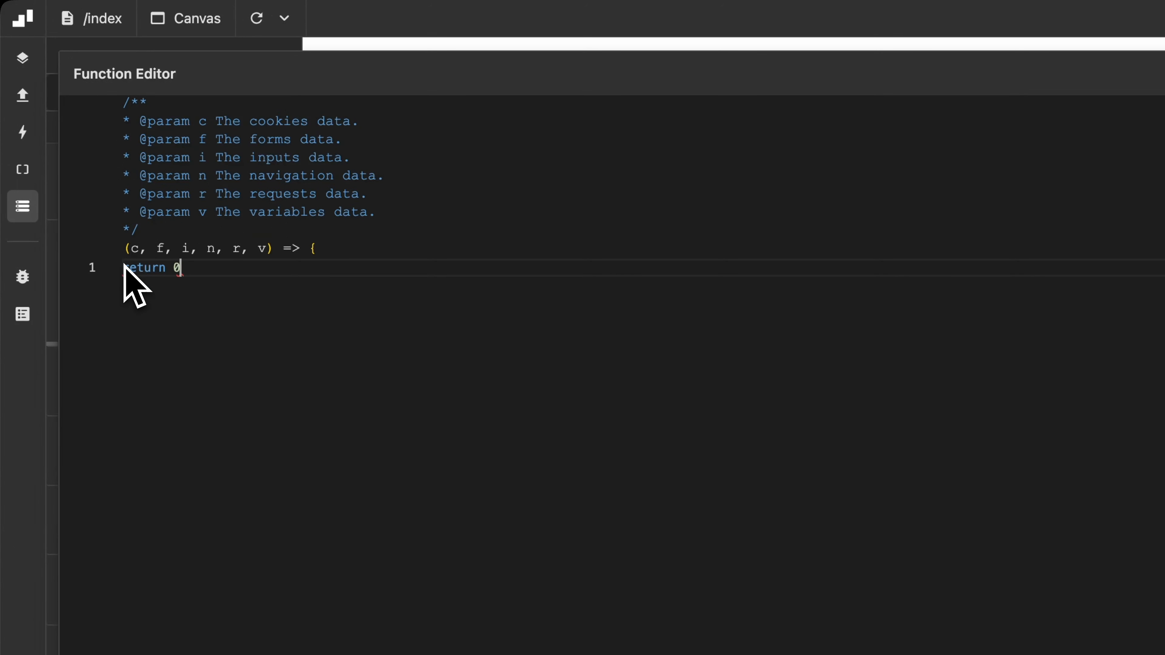
pyautogui.click(1114, 73)
pyautogui.moveTo(574, 76); pyautogui.dragTo(605, 40)
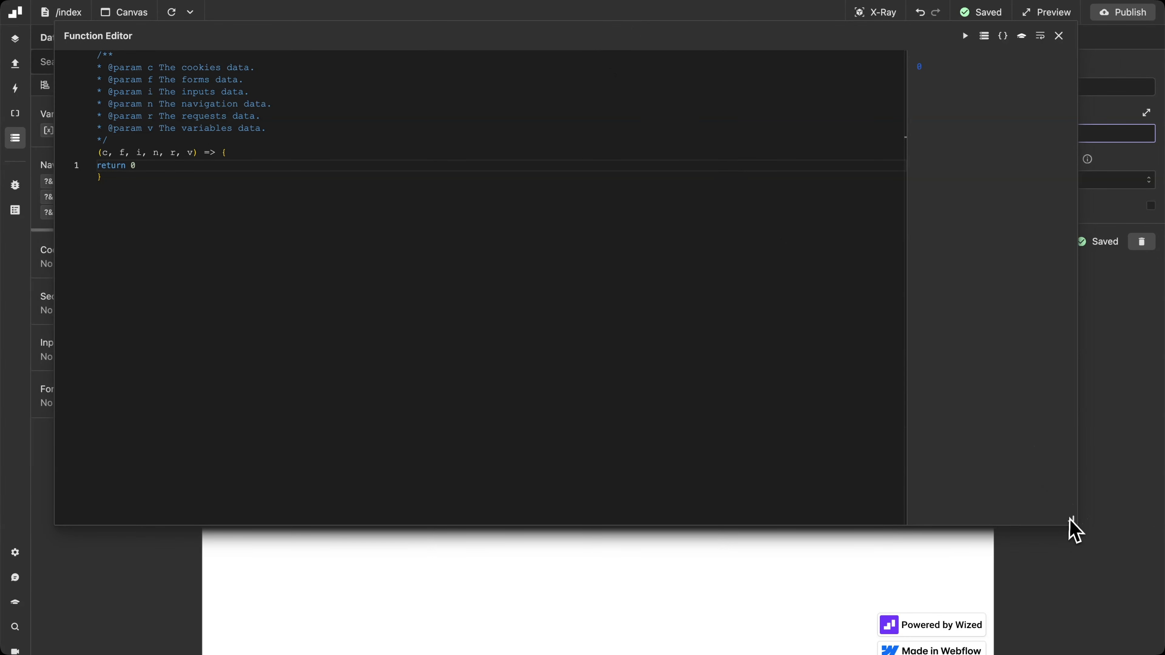
pyautogui.moveTo(1073, 529); pyautogui.dragTo(1063, 612)
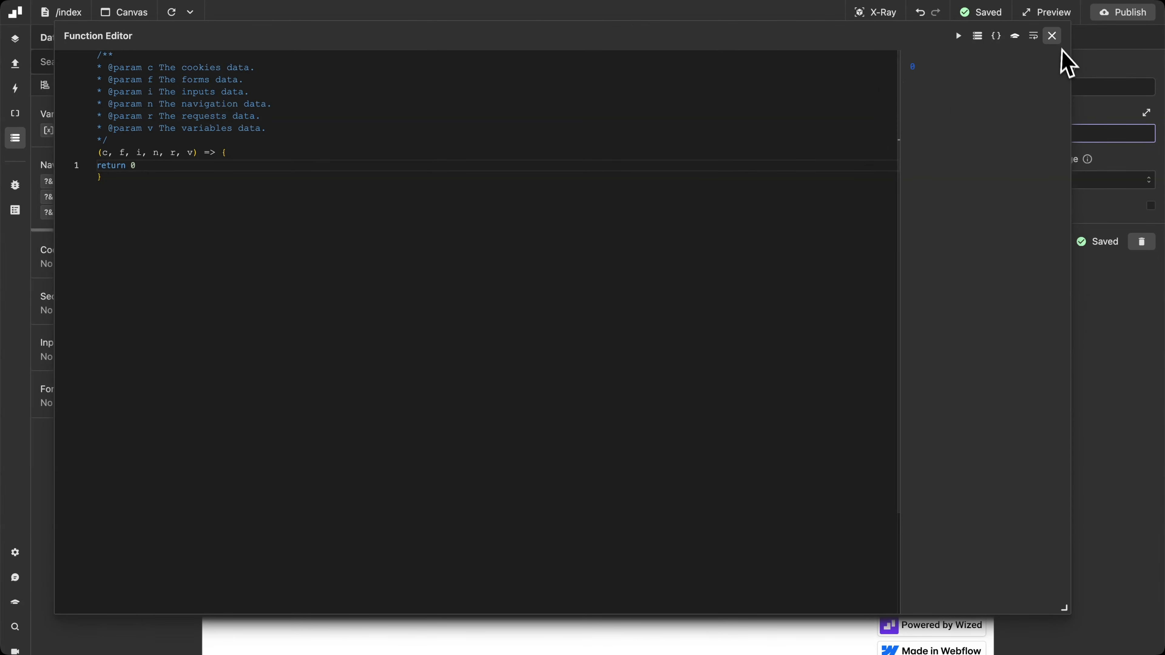
pyautogui.click(1055, 40)
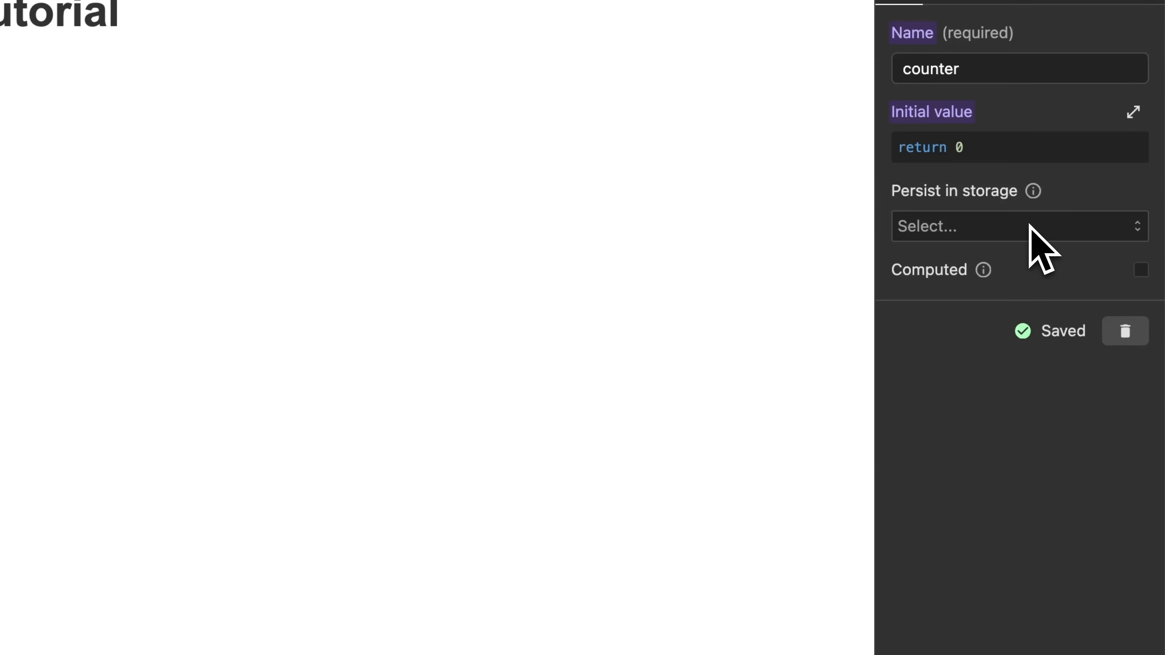
# Examine the counter variable's Persist in storage options without choosing one, and reload the canvas to check the variable's value.
pyautogui.click(1029, 227)
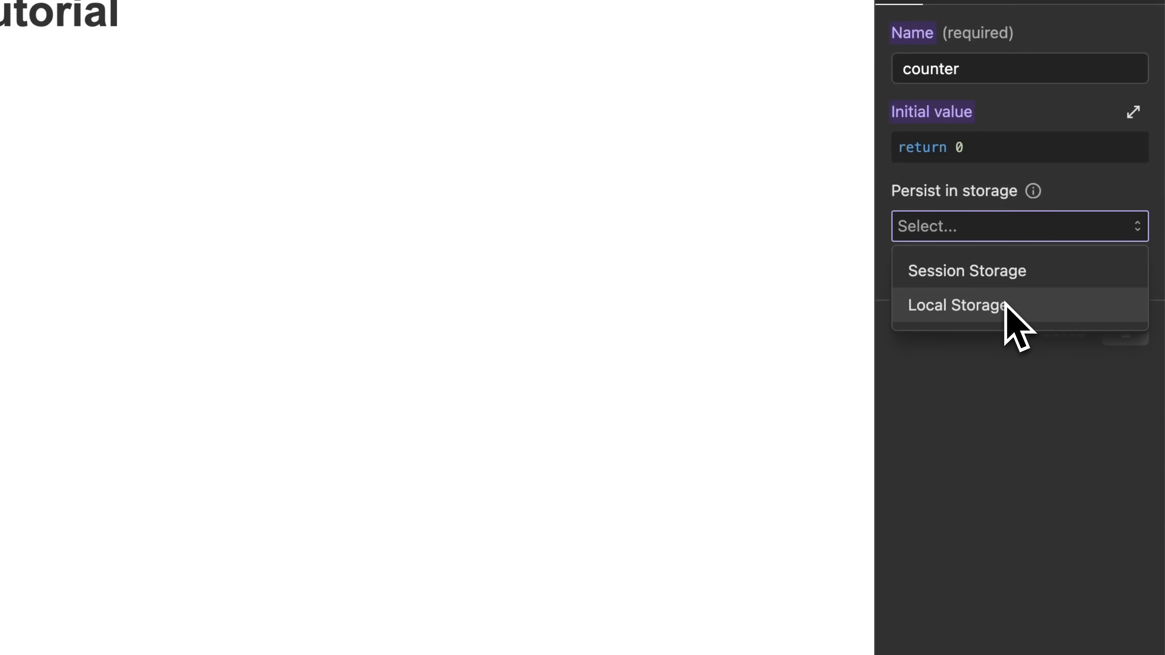
pyautogui.click(1013, 373)
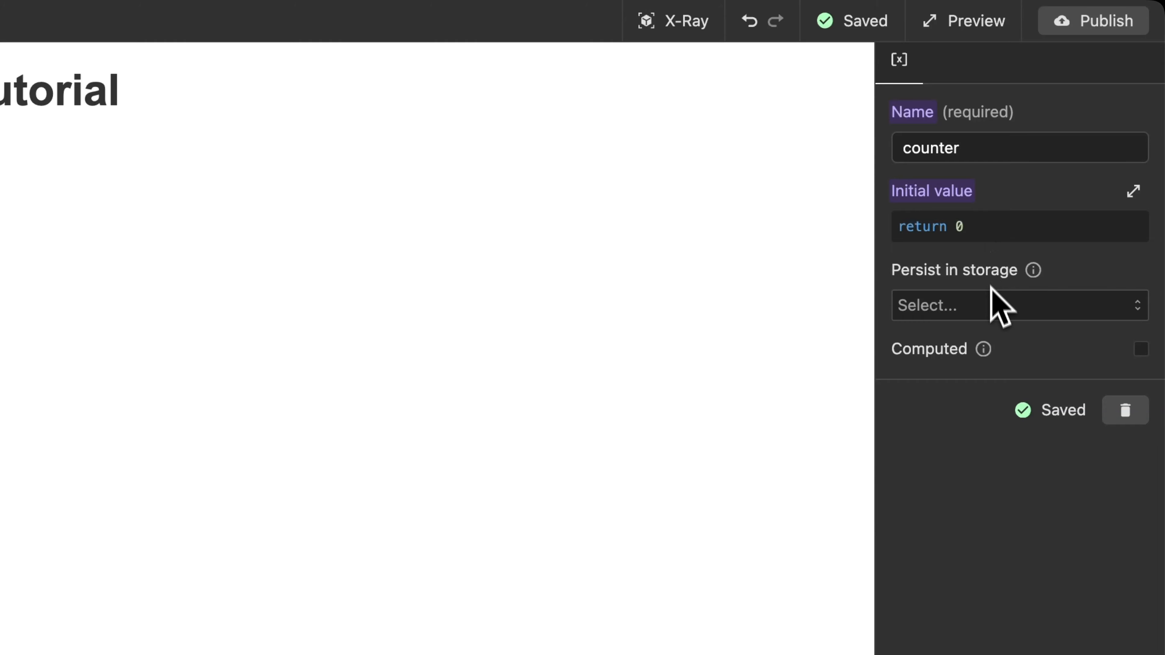
pyautogui.click(991, 306)
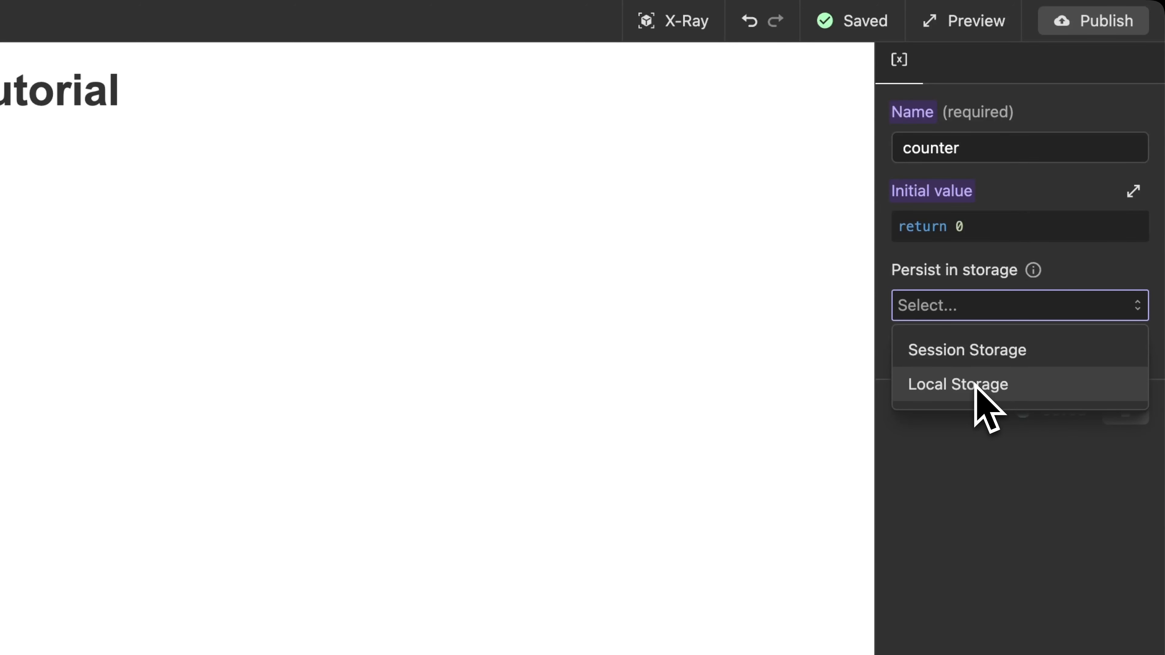
pyautogui.click(1012, 461)
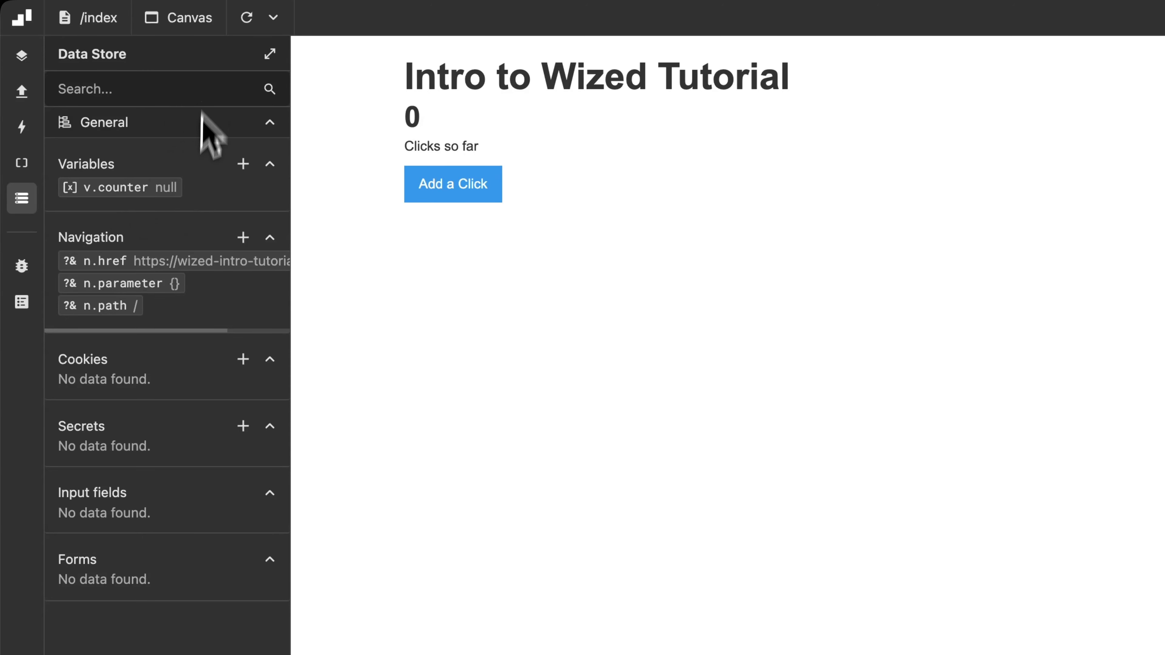
pyautogui.click(246, 26)
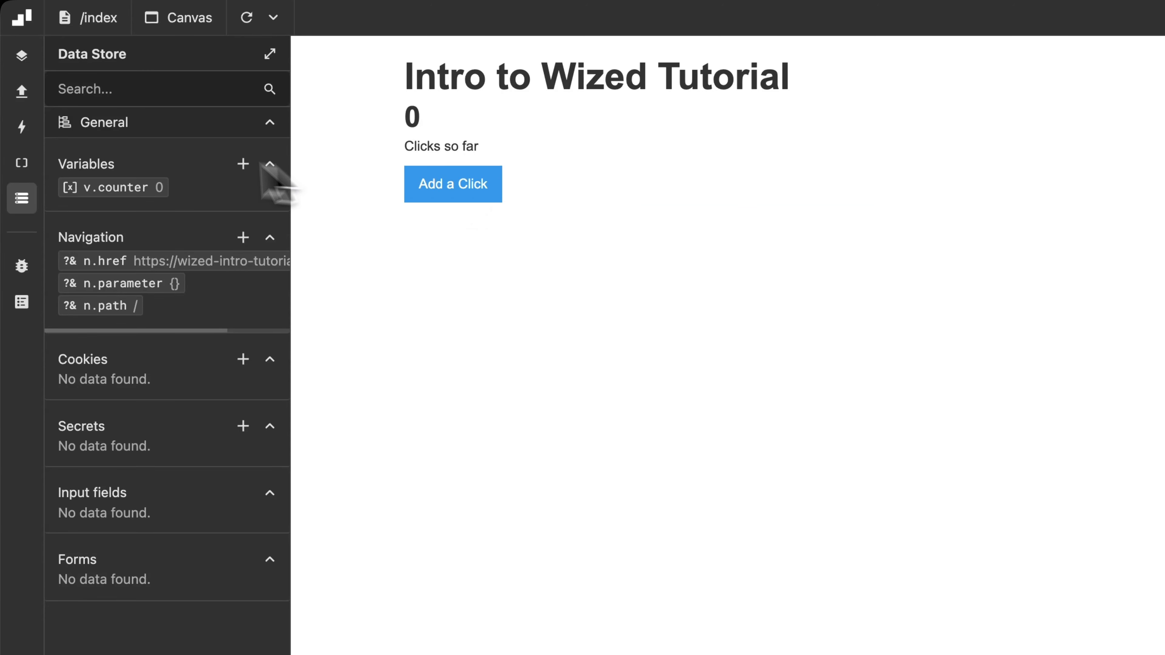
# Select the counter_button_increment element and examine its available settings, from Render if through HTML Attributes.
pyautogui.click(32, 163)
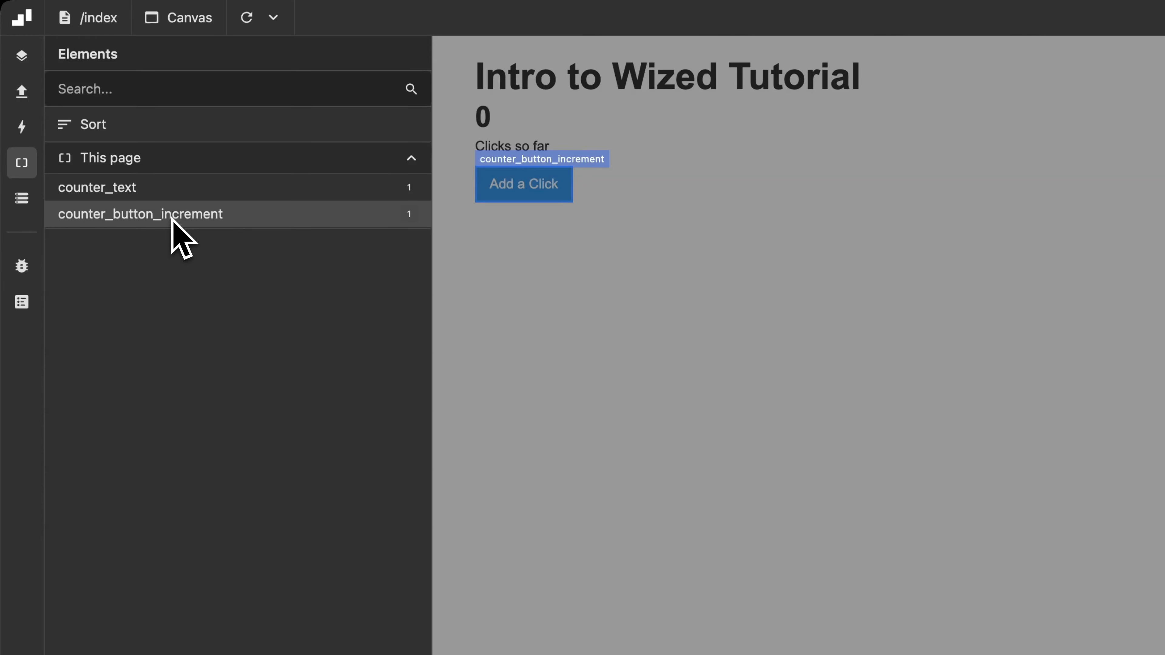
pyautogui.click(172, 220)
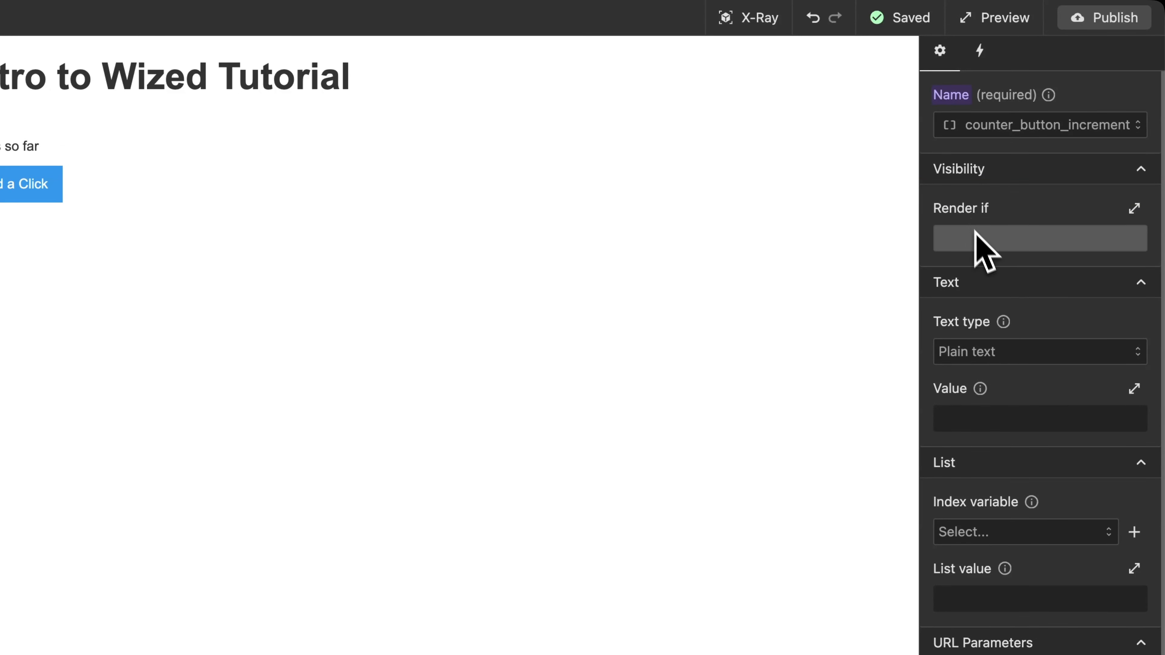
pyautogui.click(983, 241)
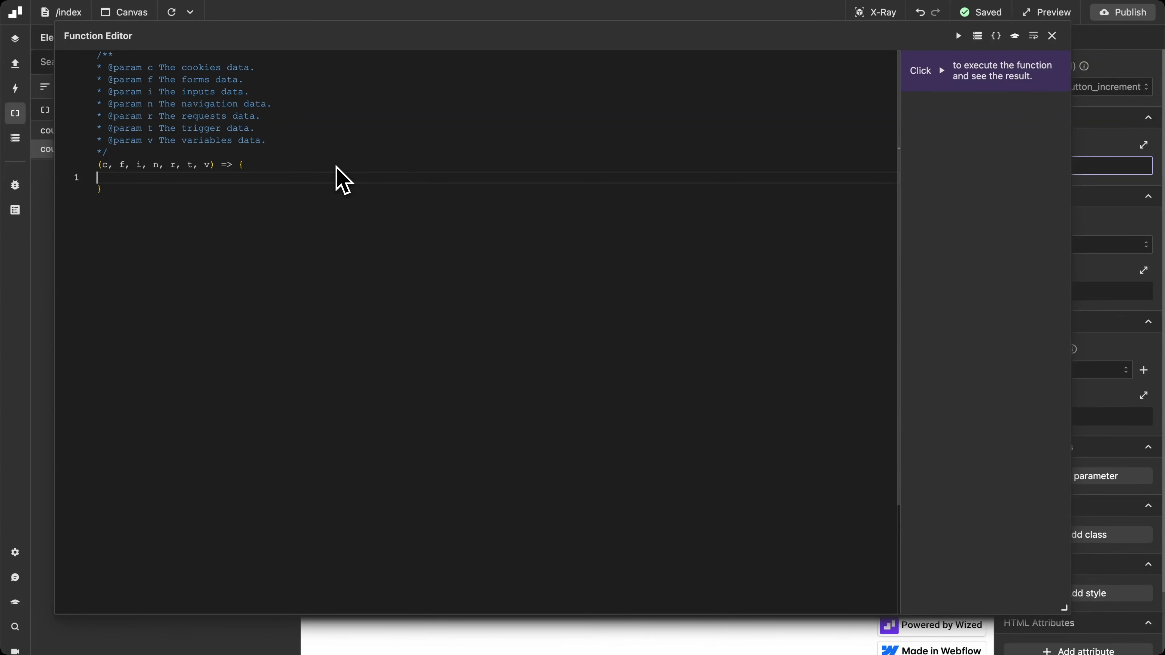
pyautogui.click(1049, 41)
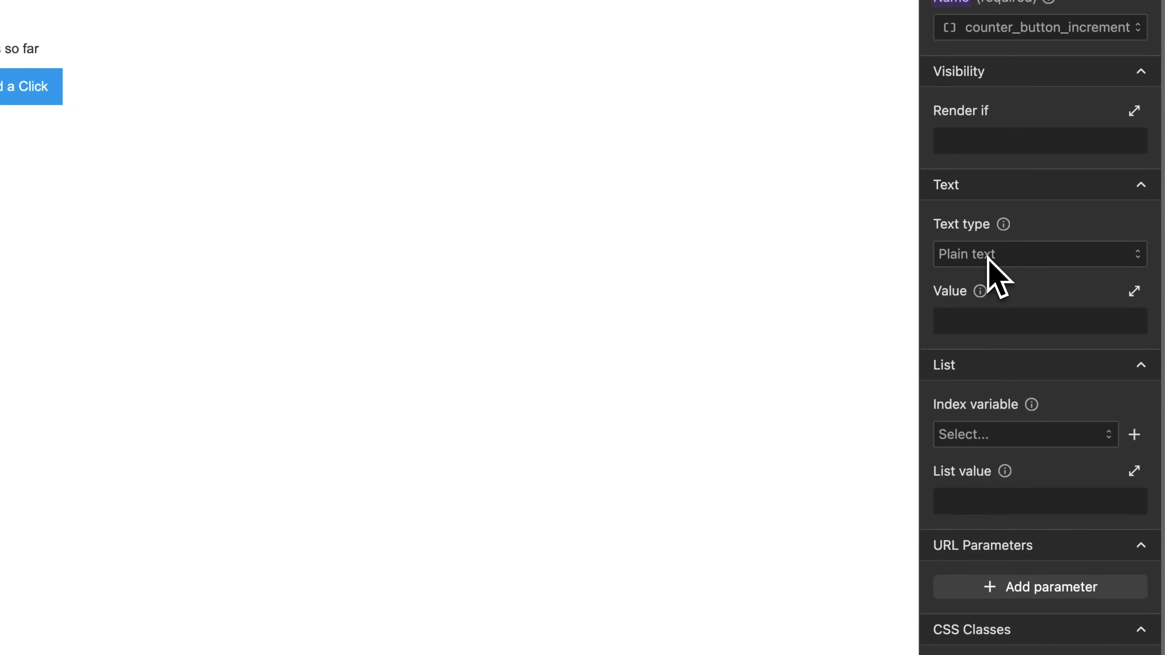
pyautogui.scroll(-3, 1038, 249)
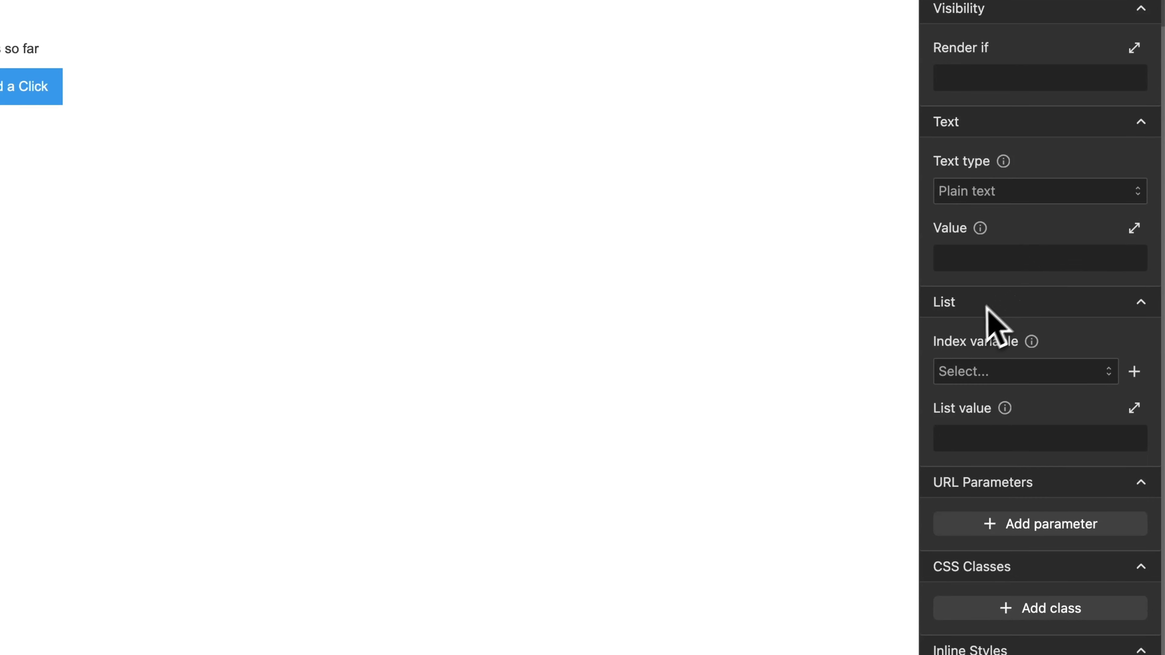
pyautogui.scroll(-1, 975, 323)
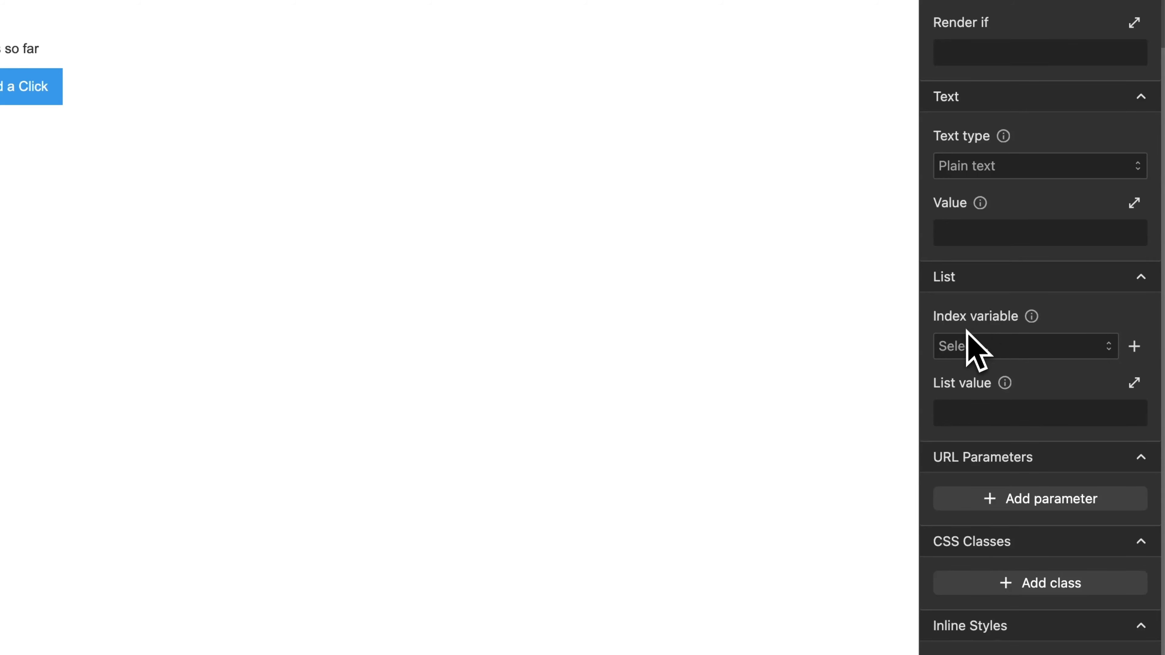
pyautogui.scroll(-1, 965, 352)
pyautogui.scroll(-1, 968, 356)
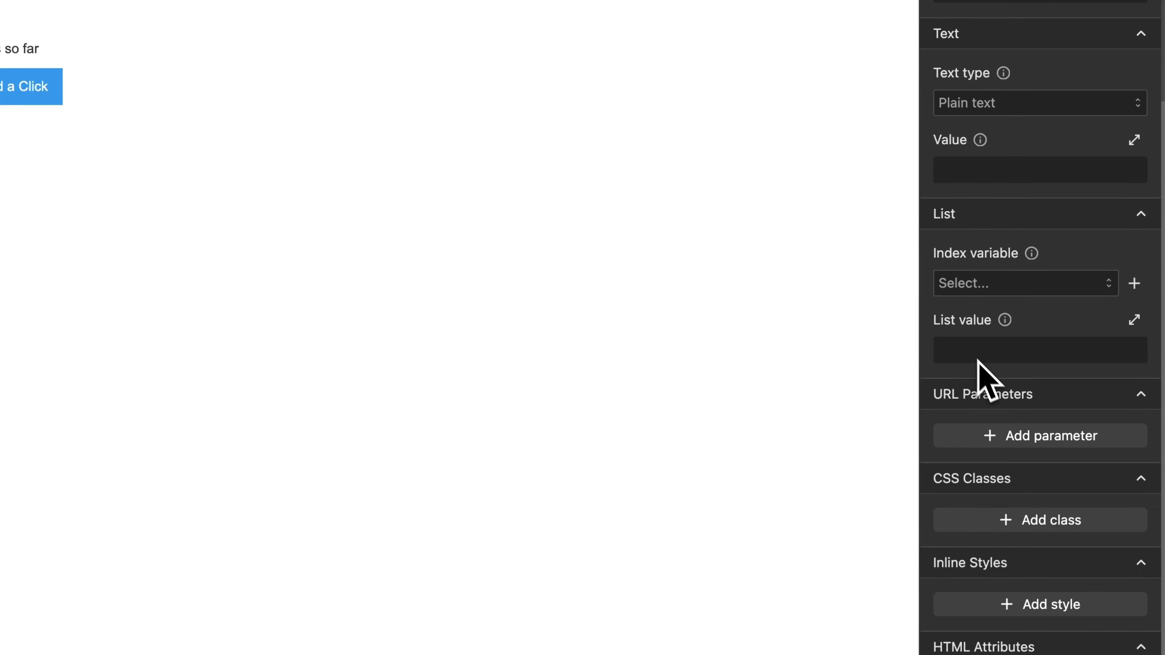
pyautogui.scroll(-3, 986, 422)
pyautogui.scroll(-3, 995, 486)
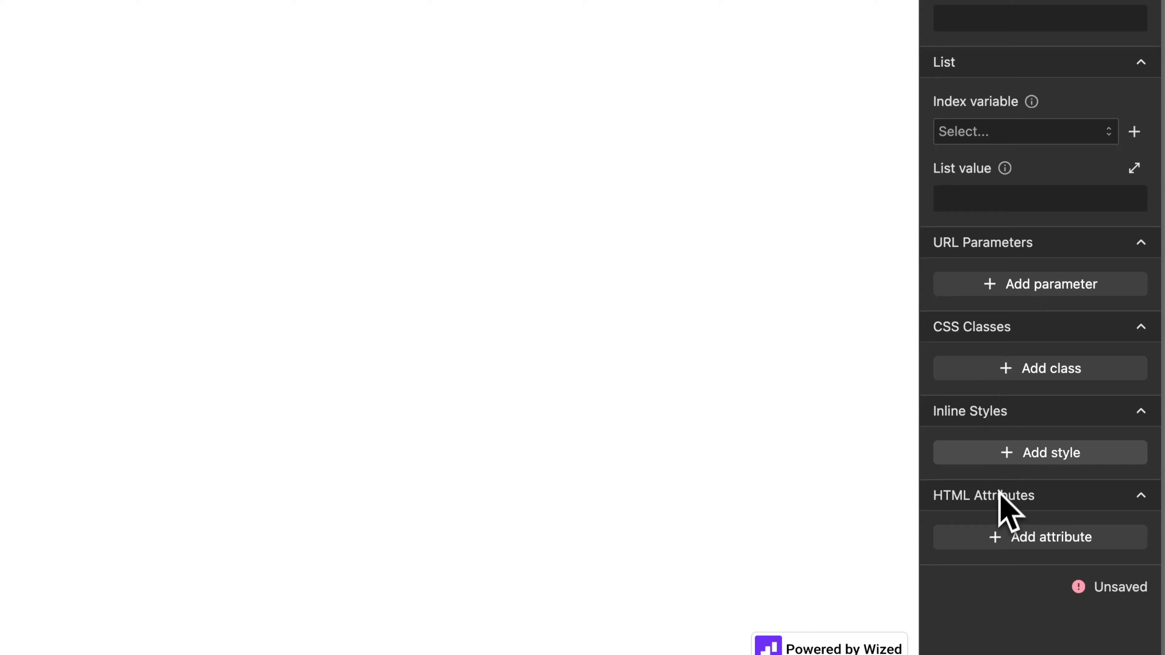
pyautogui.scroll(15, 991, 294)
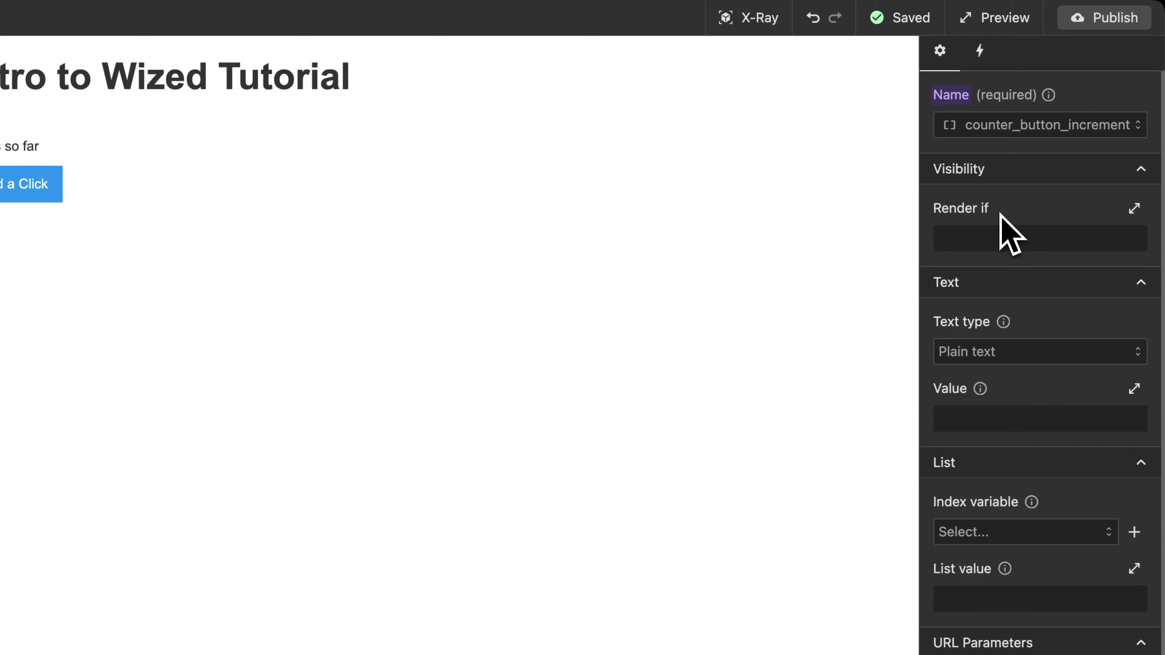
# Add an event to the counter_button_increment element and set its type to click.
pyautogui.click(976, 59)
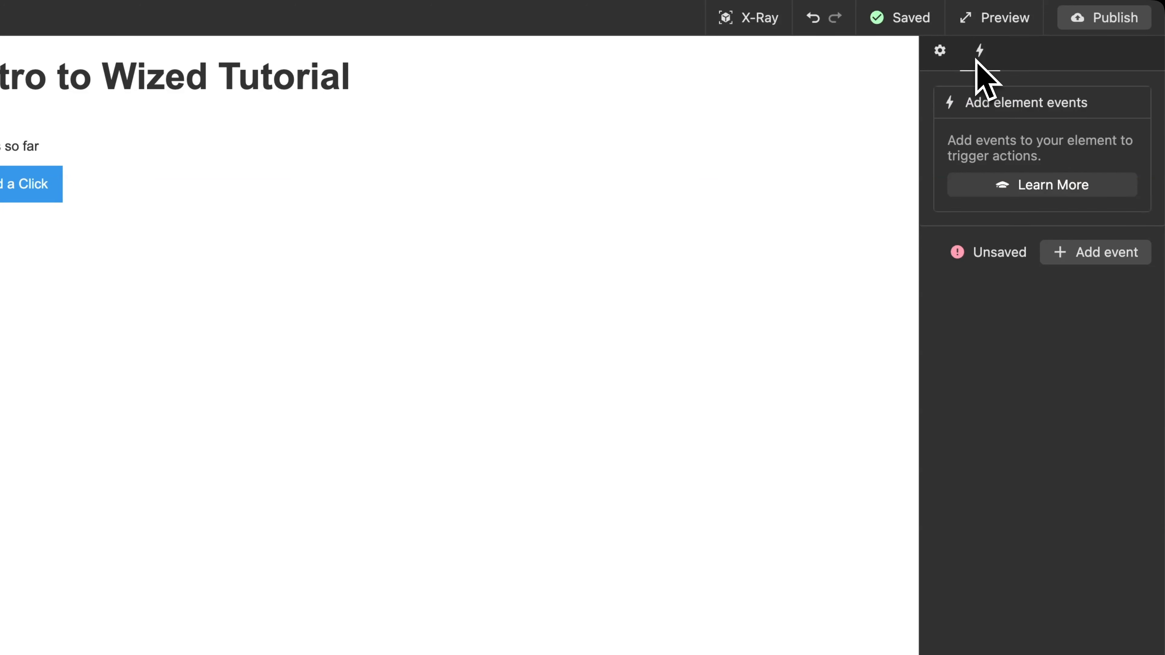
pyautogui.click(1078, 265)
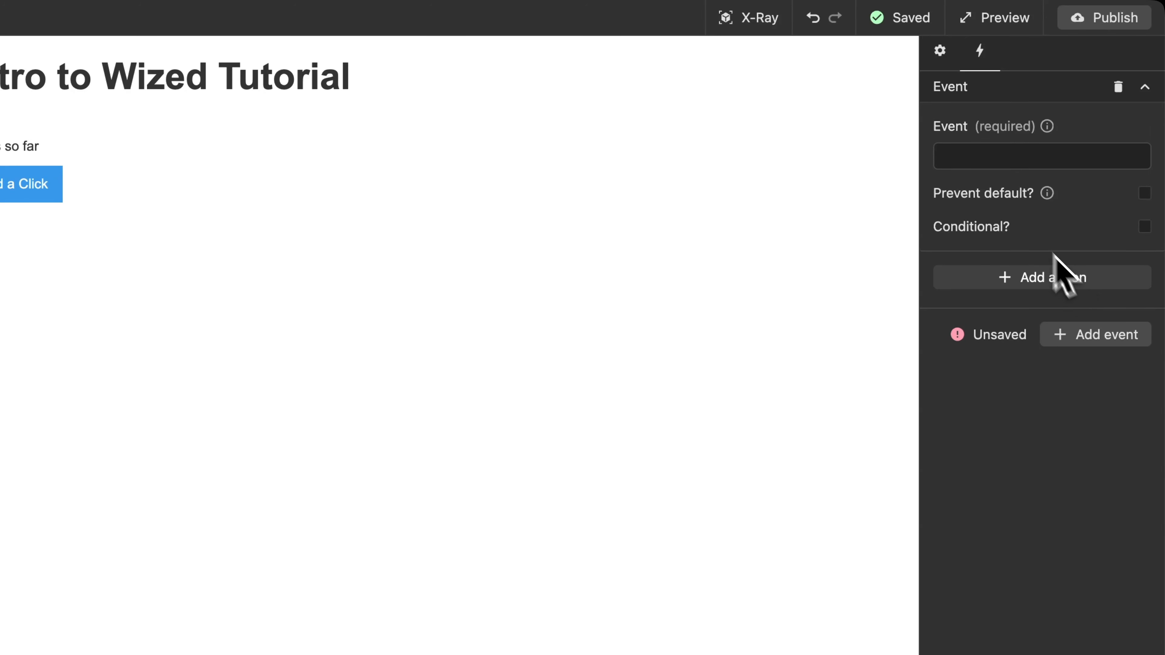
pyautogui.click(981, 161)
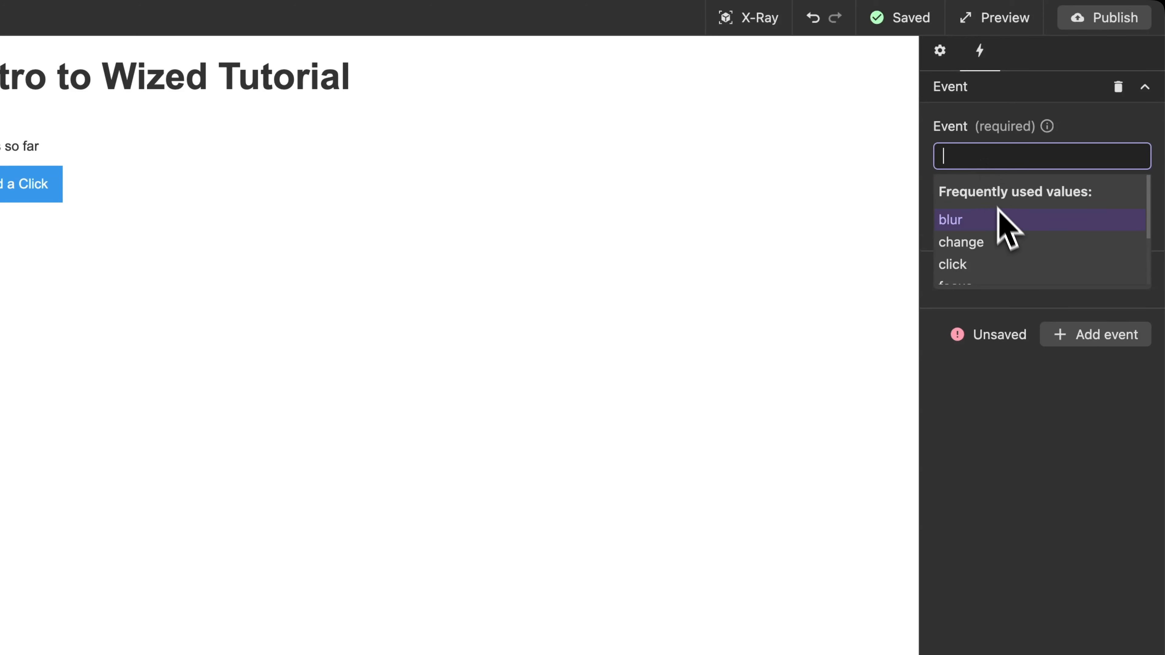
pyautogui.scroll(-3, 1007, 238)
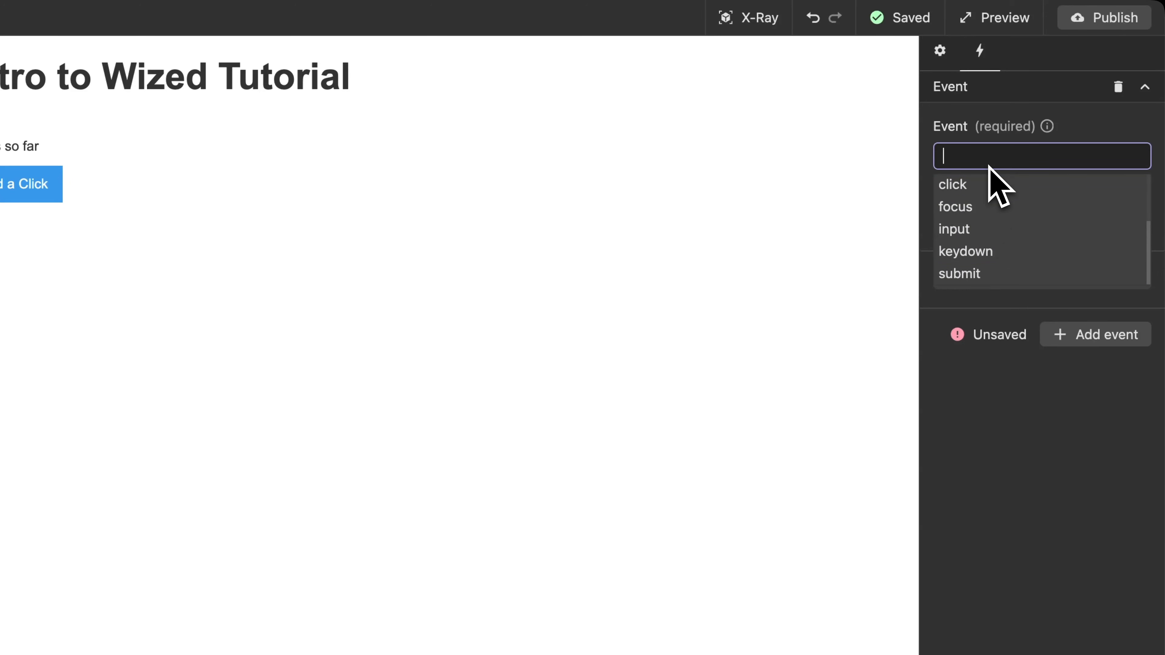
pyautogui.scroll(3, 998, 211)
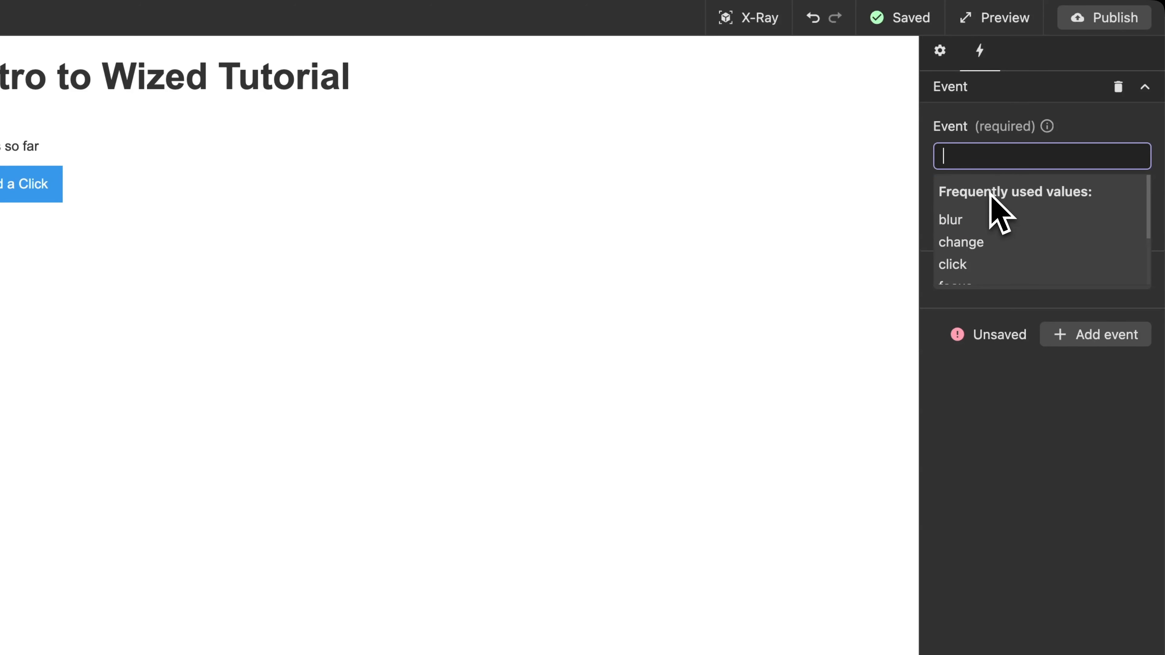
pyautogui.scroll(-1, 983, 260)
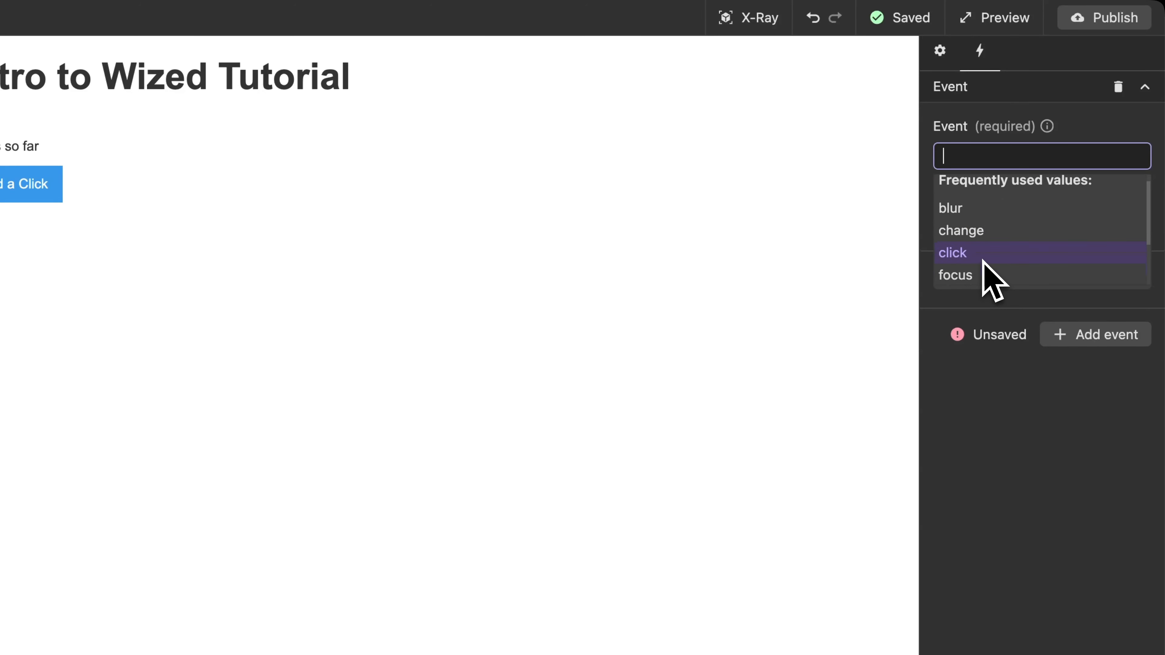
pyautogui.click(982, 259)
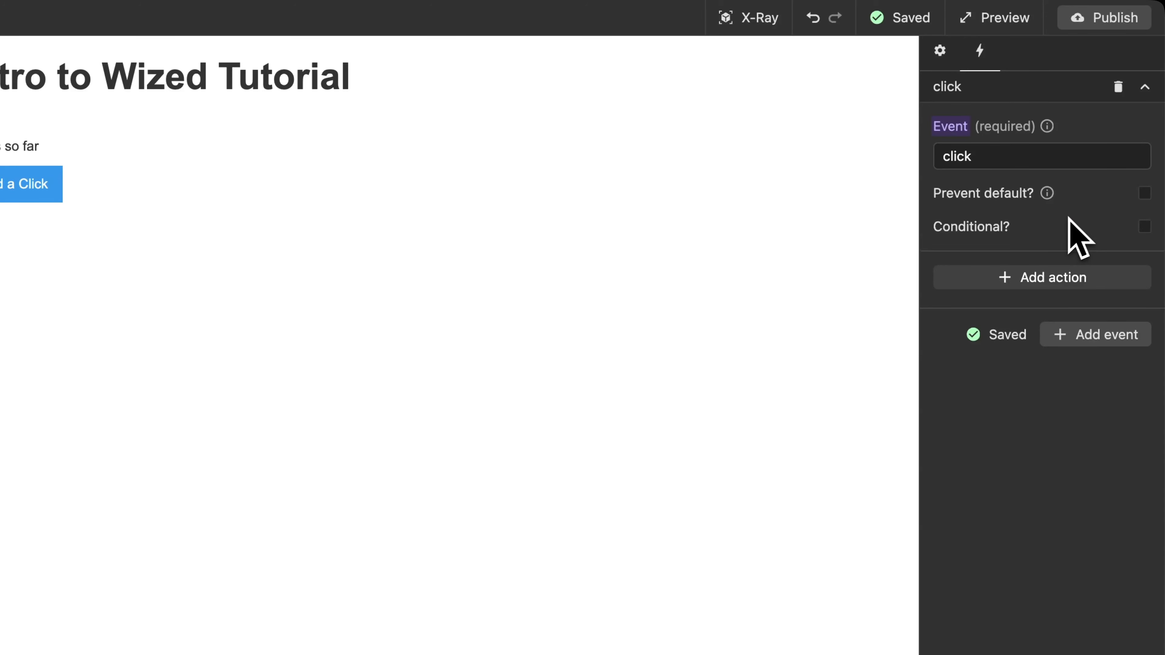
# Try the Prevent default option on the click event, turn it back off and reload the canvas.
pyautogui.click(1144, 194)
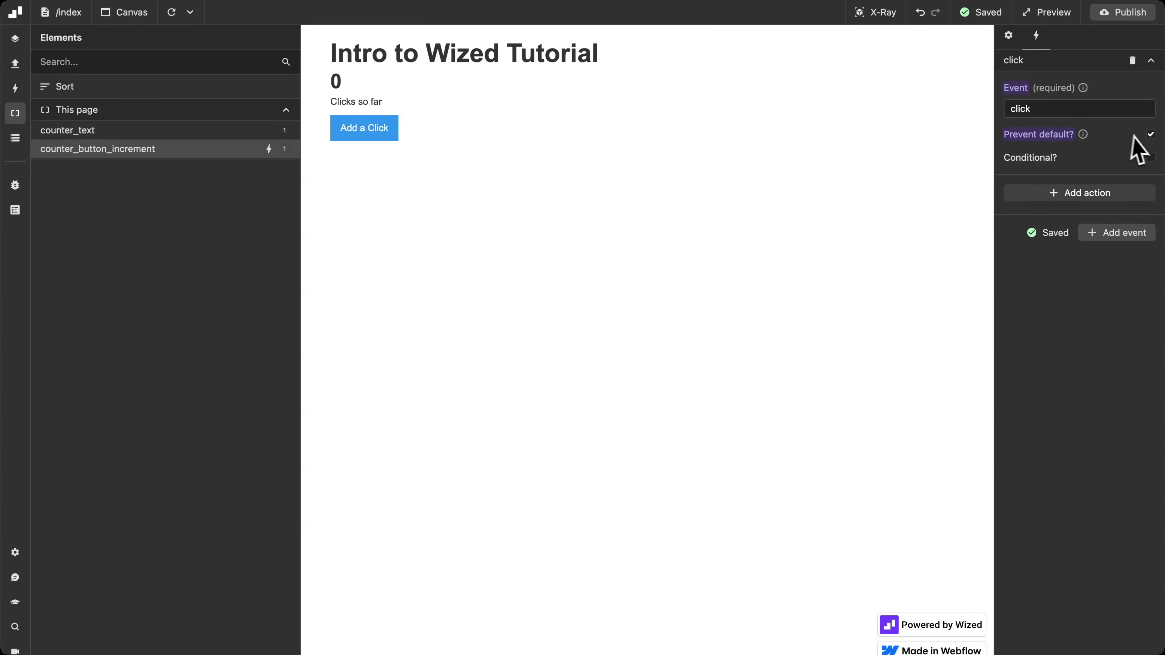
pyautogui.click(1150, 134)
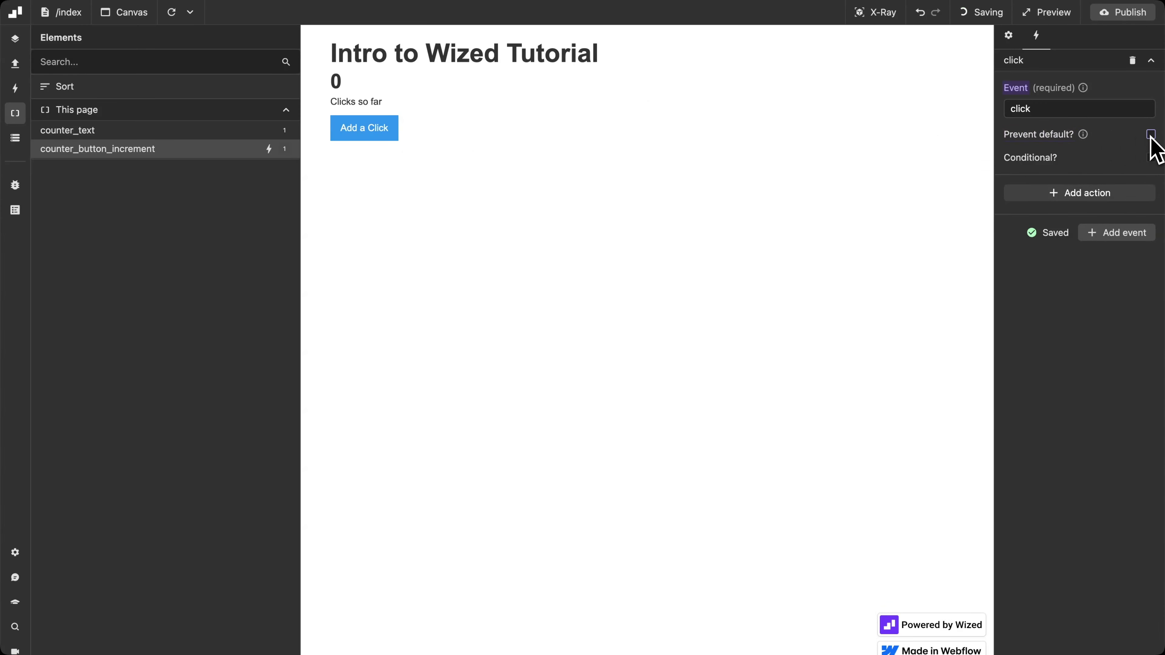
pyautogui.click(170, 18)
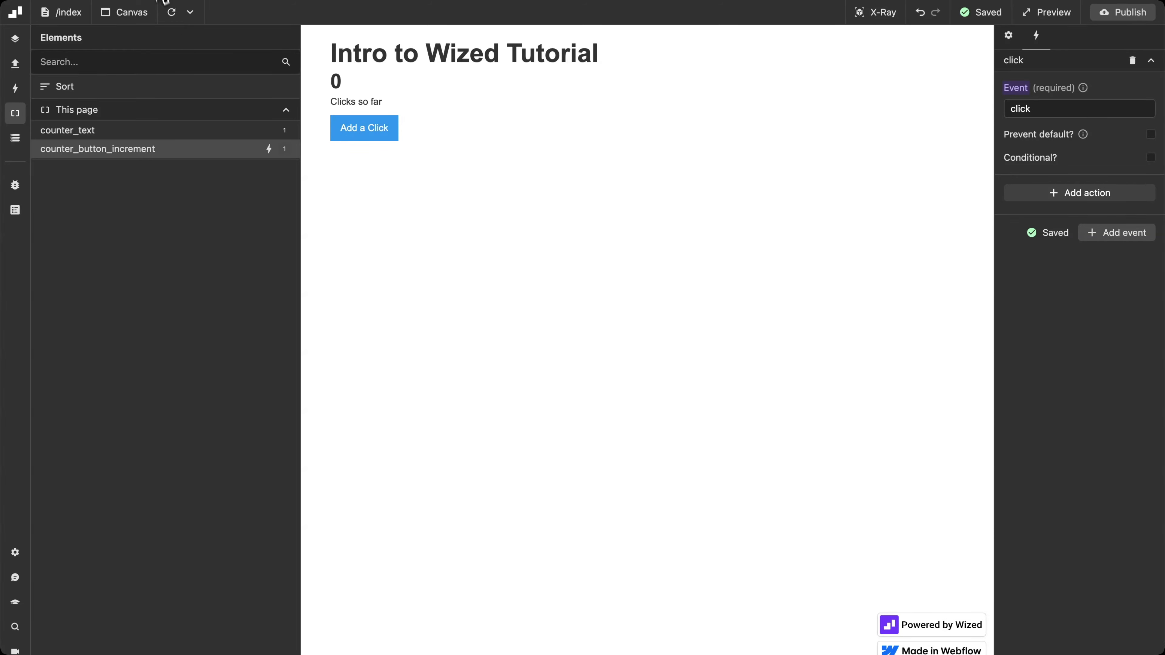
# In Webflow, clear the Add a Click button's link URL, disable Open in new tab, and publish the site to staging.
pyautogui.tripleClick(1075, 321)
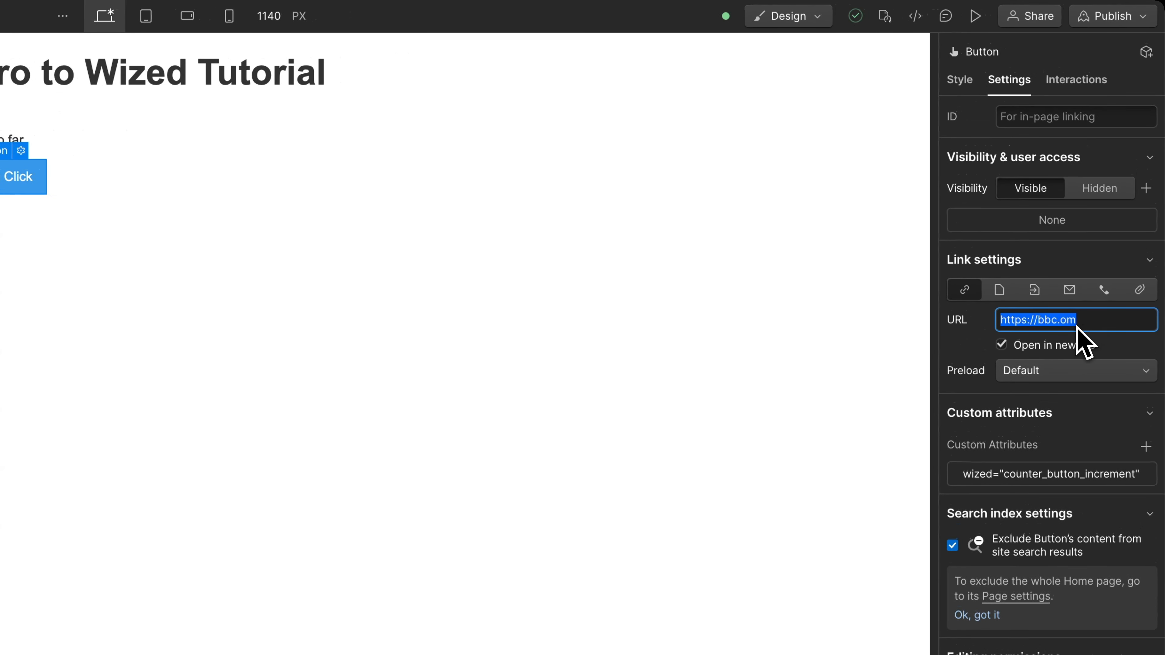
pyautogui.press('BackSpace')
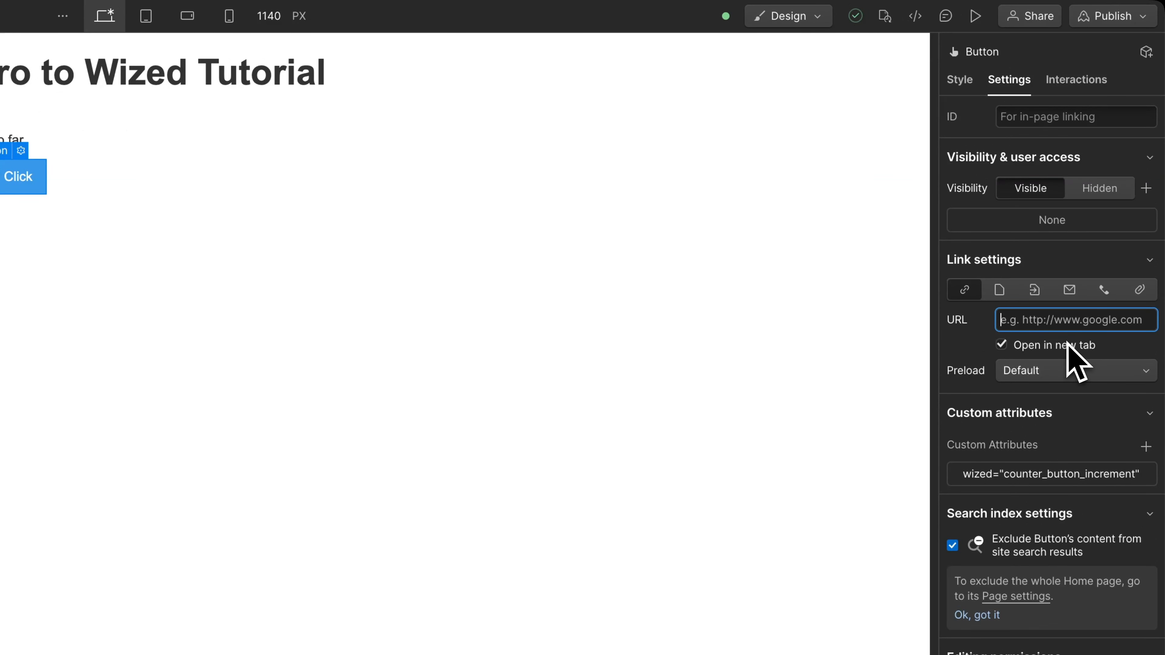
pyautogui.click(1073, 348)
pyautogui.click(1113, 22)
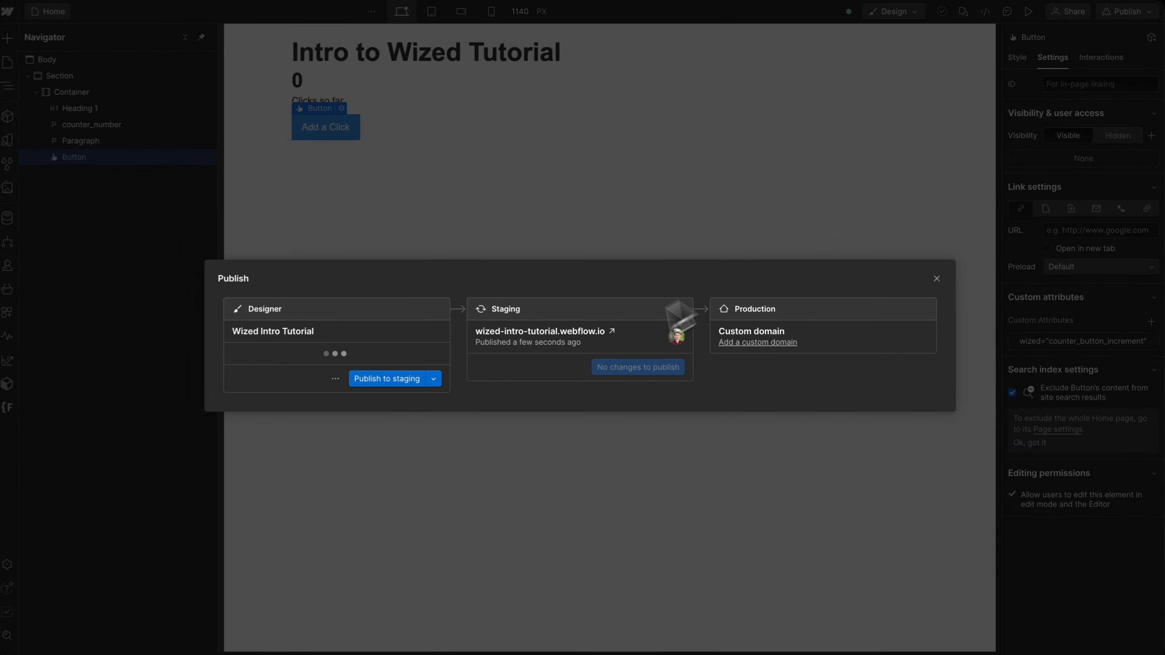
pyautogui.click(87, 526)
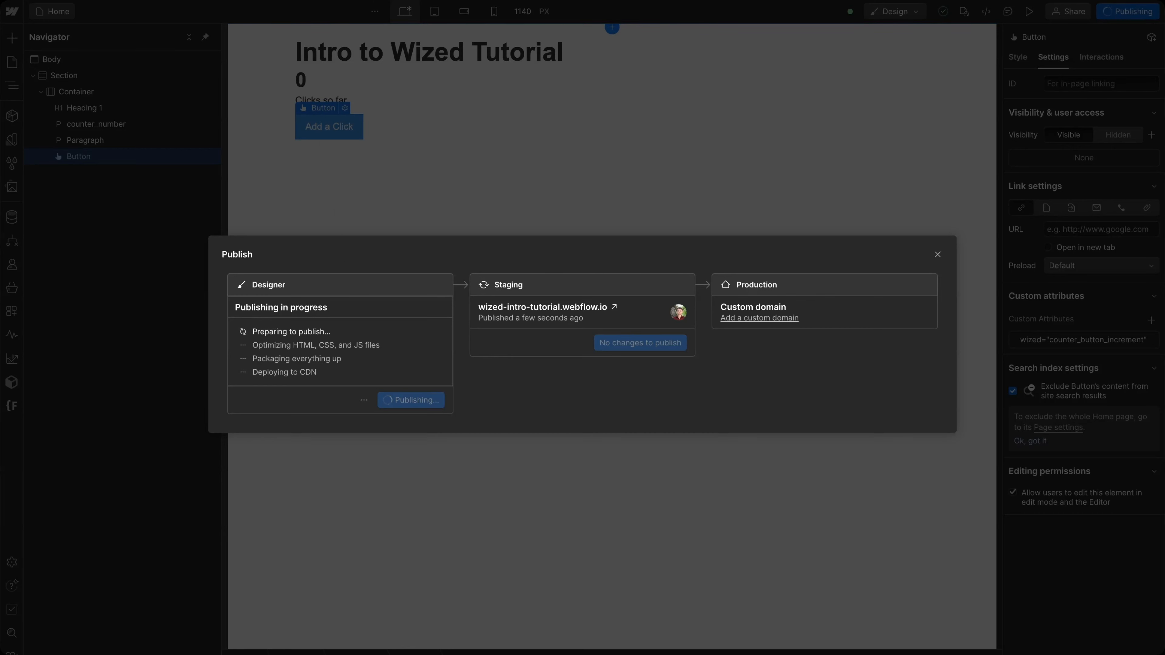